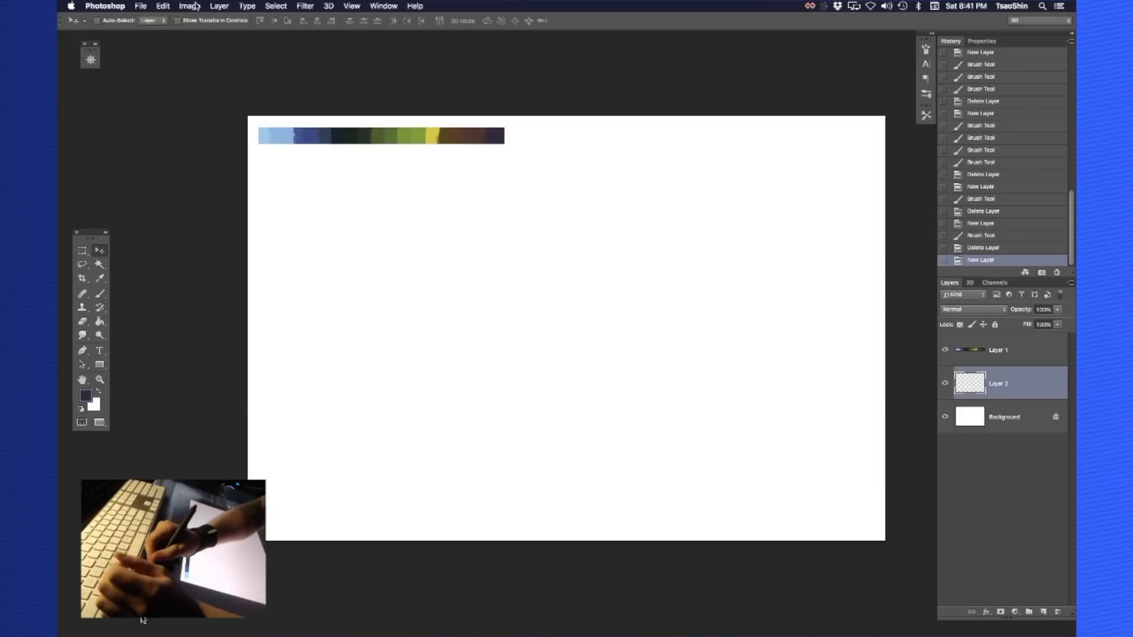
Check the canvas dimensions in the Image Size settings, in pixels and in inches, without changing them
left_click(189, 6)
left_click(204, 90)
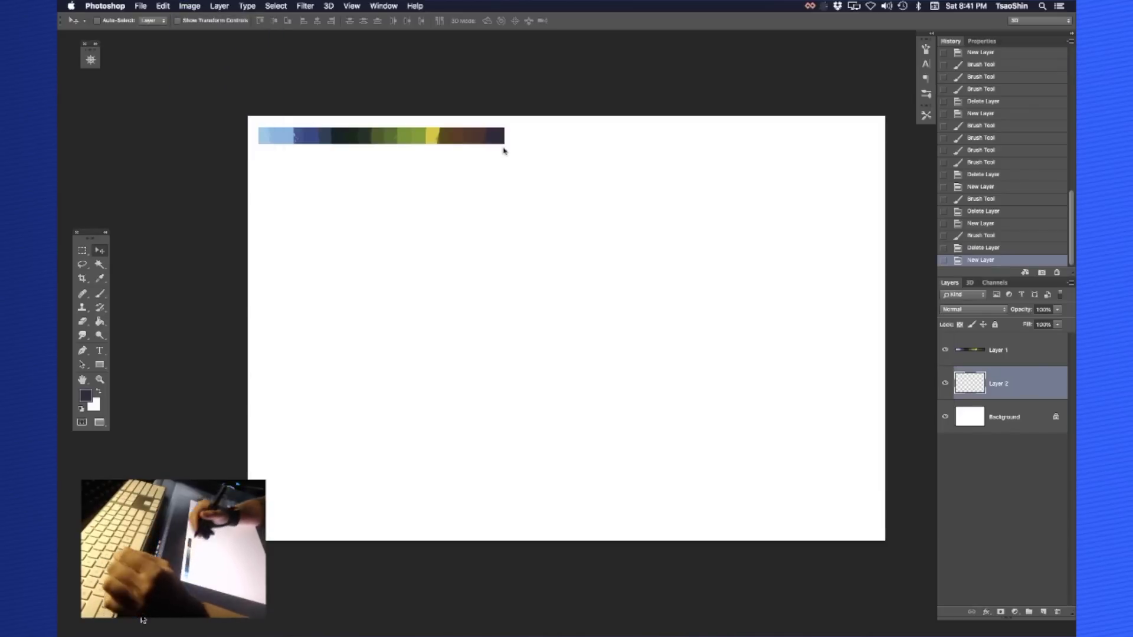
left_click_drag(643, 257, 604, 185)
left_click(645, 253)
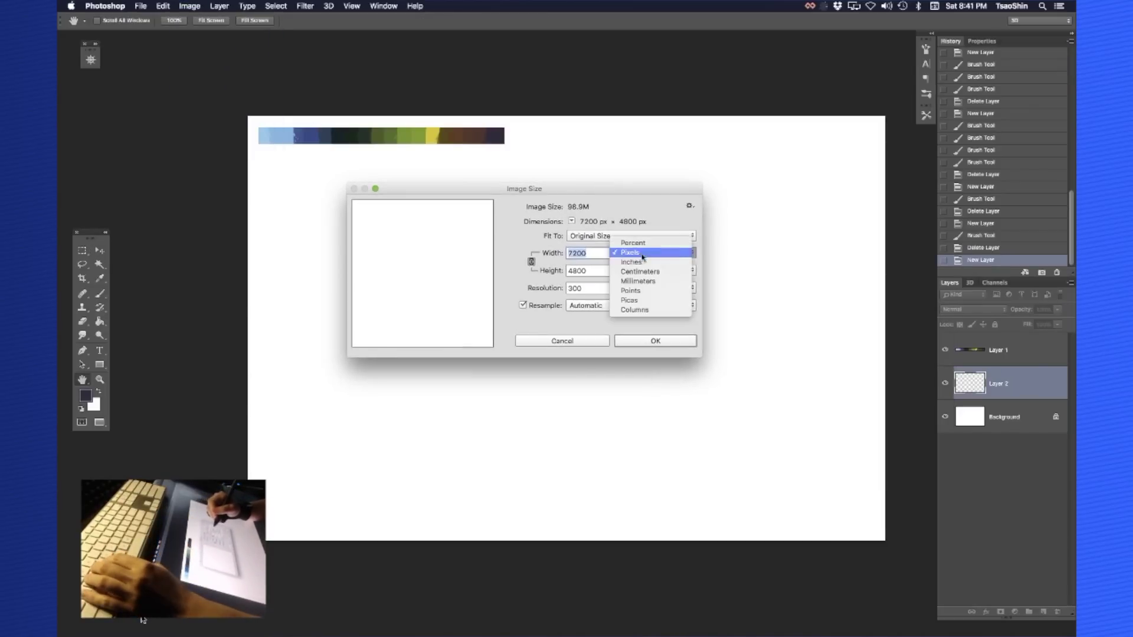
left_click(644, 258)
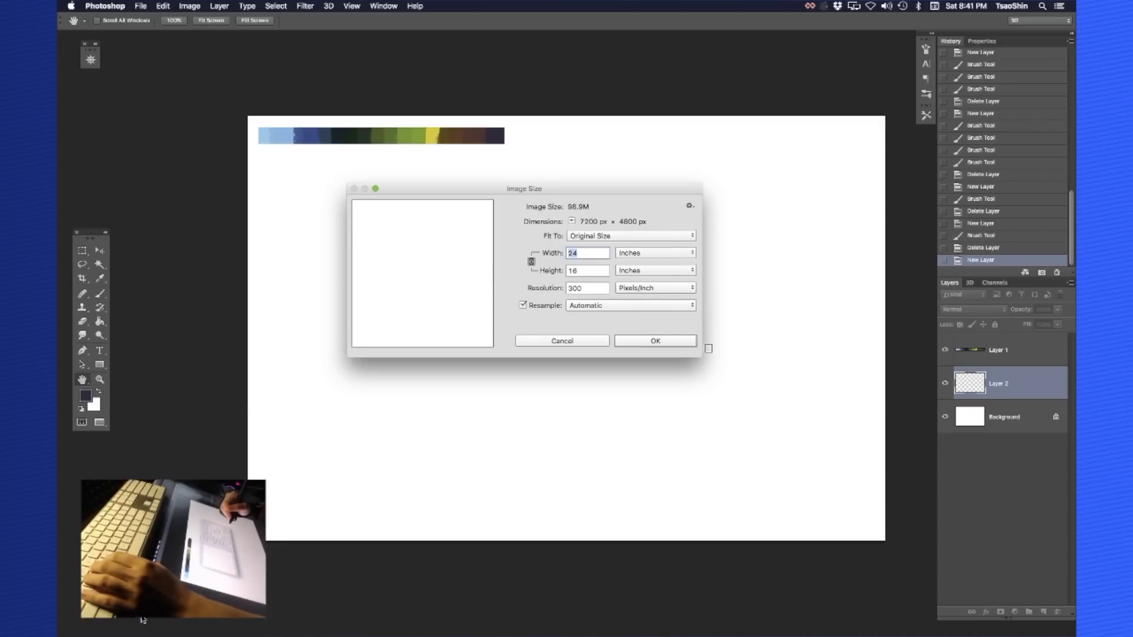
key("Escape")
key("b")
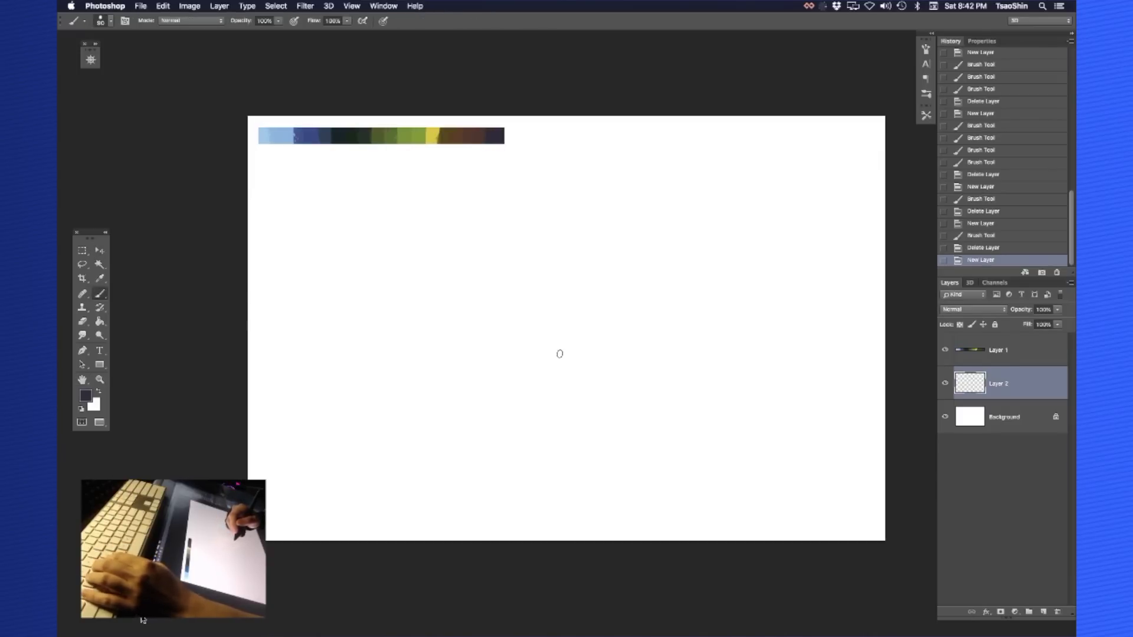
key("v")
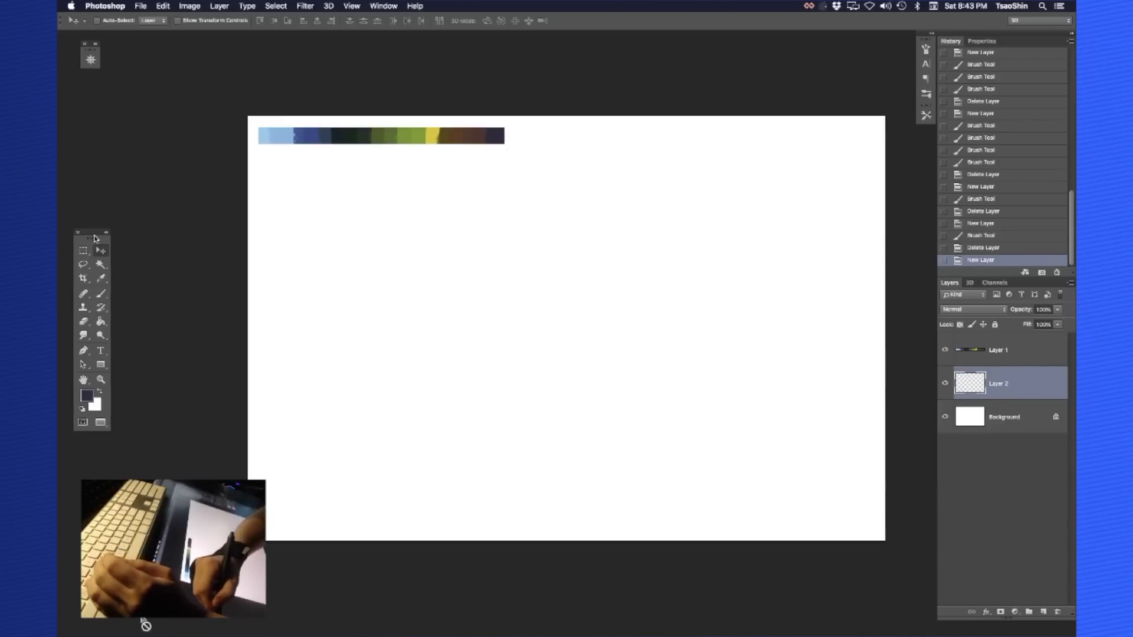
Fill Layer 2 with the light blue sampled from the colour strip and place the toolbox just beside the canvas
left_click_drag(90, 233, 301, 249)
left_click(310, 337)
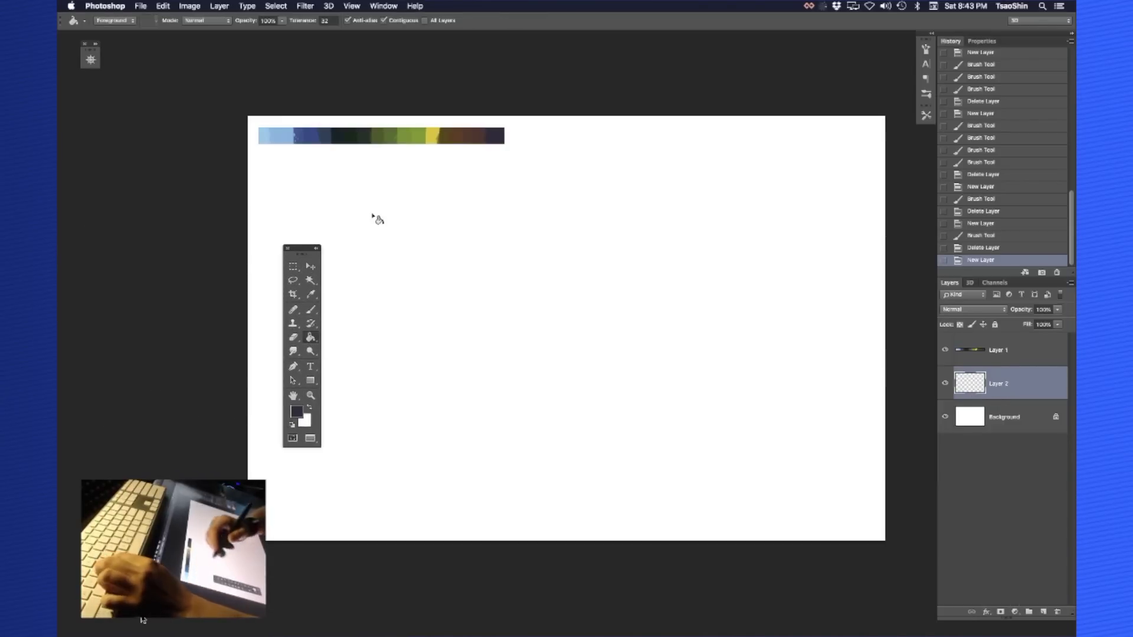
left_click(287, 132, "alt")
left_click(566, 351)
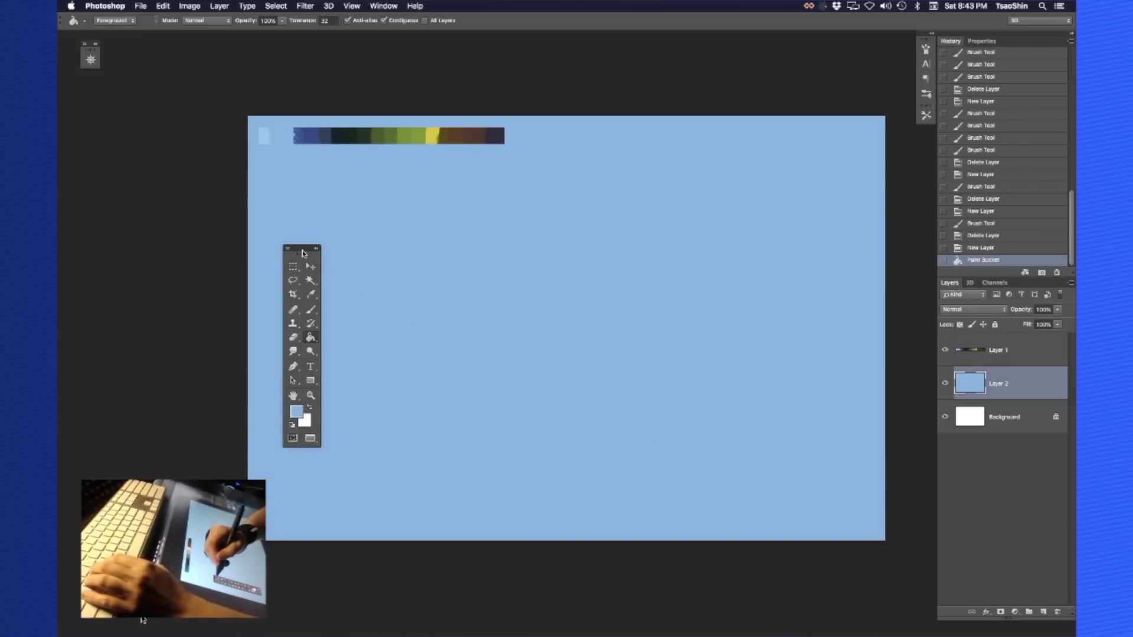
left_click_drag(301, 248, 222, 226)
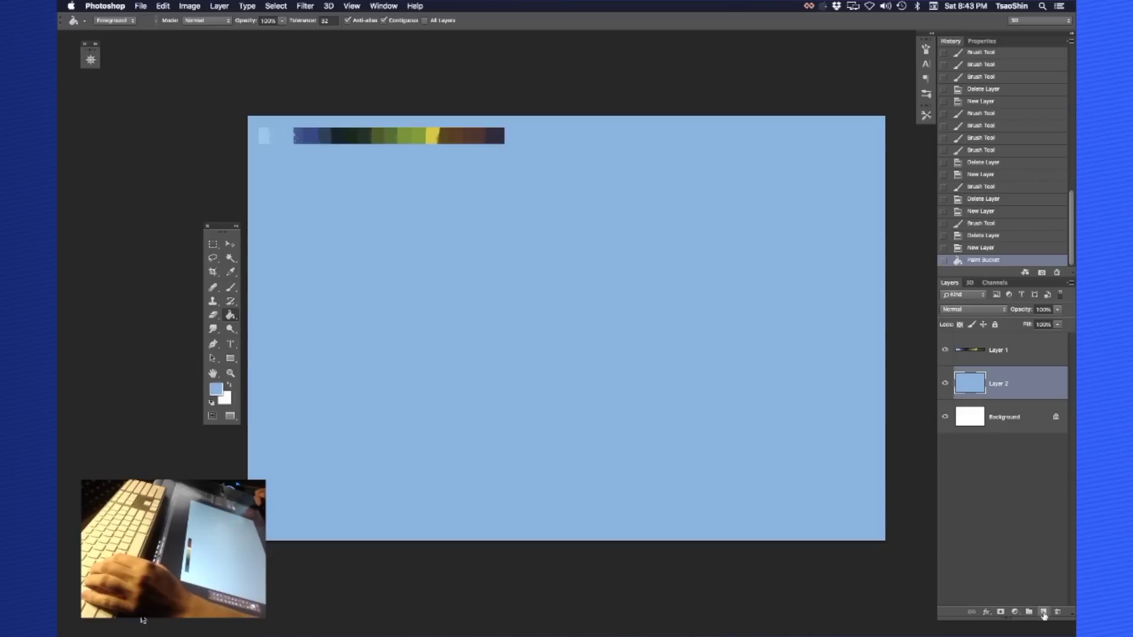
Add a new layer above the blue fill and choose the soft round 1100 px brush preset
left_click(1043, 614)
key("b")
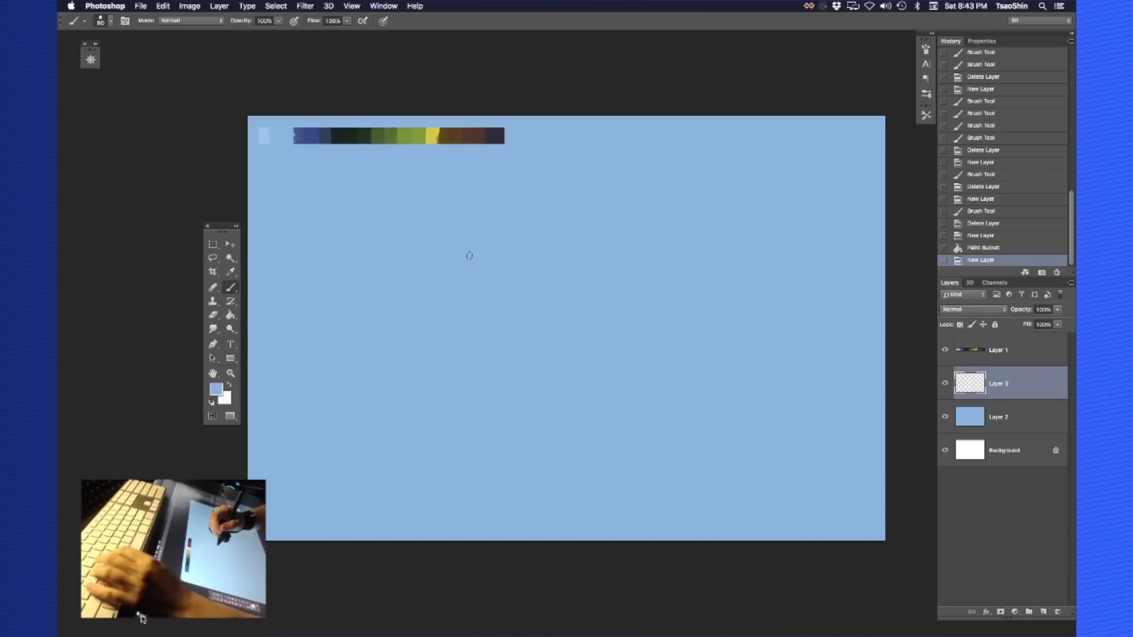
right_click(443, 236)
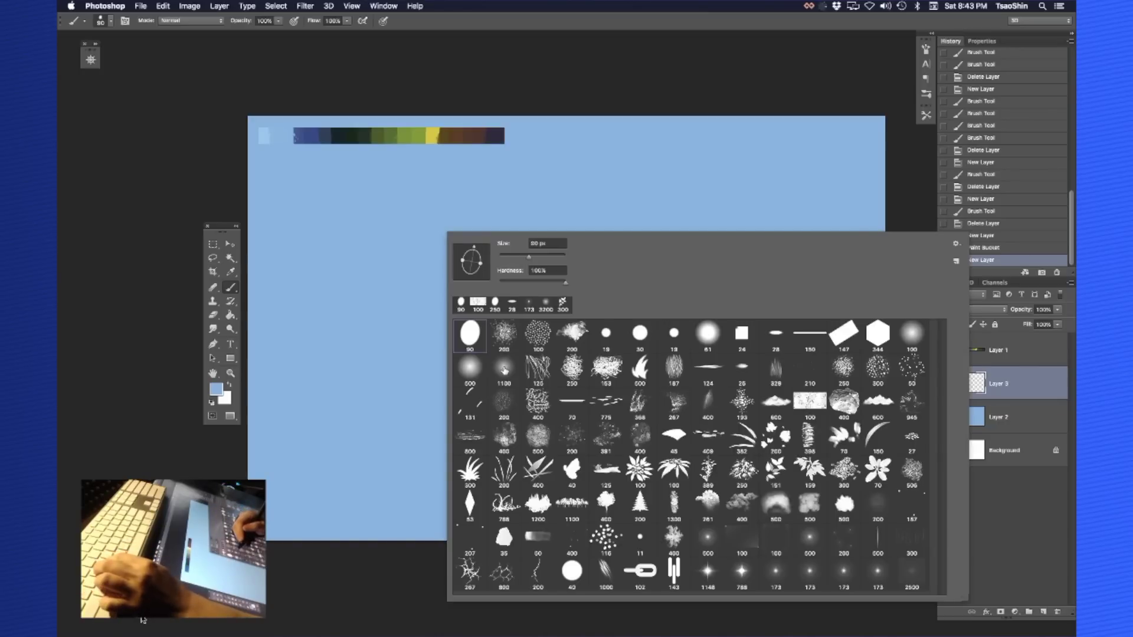
left_click(504, 370)
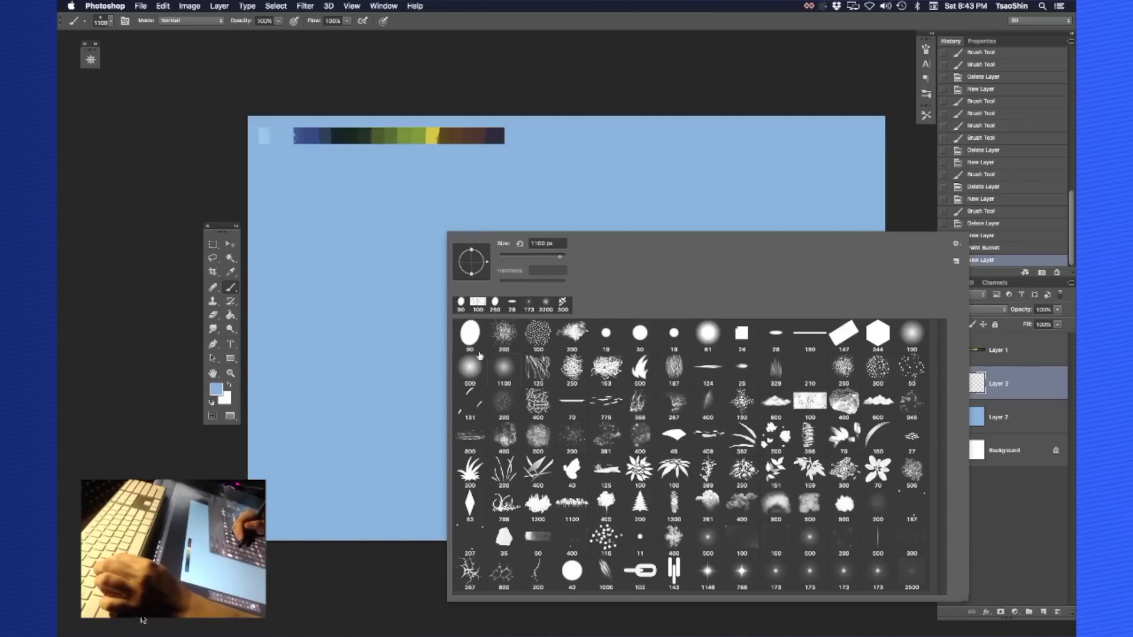
left_click(987, 388)
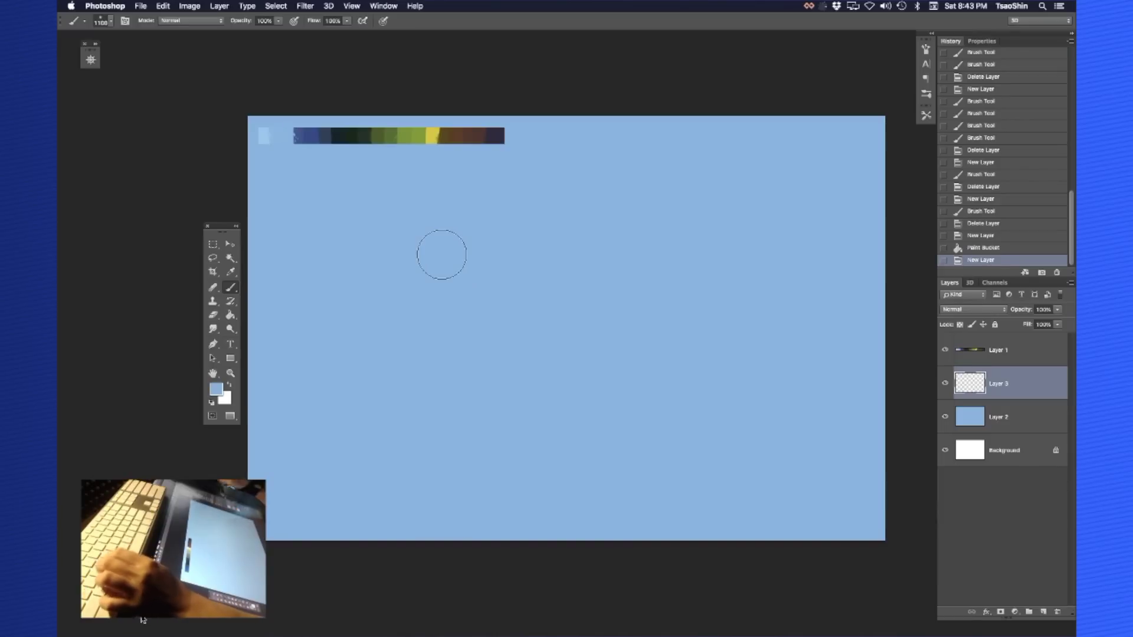
Enlarge the soft brush to about 3100 px for broad background strokes
right_click(359, 210)
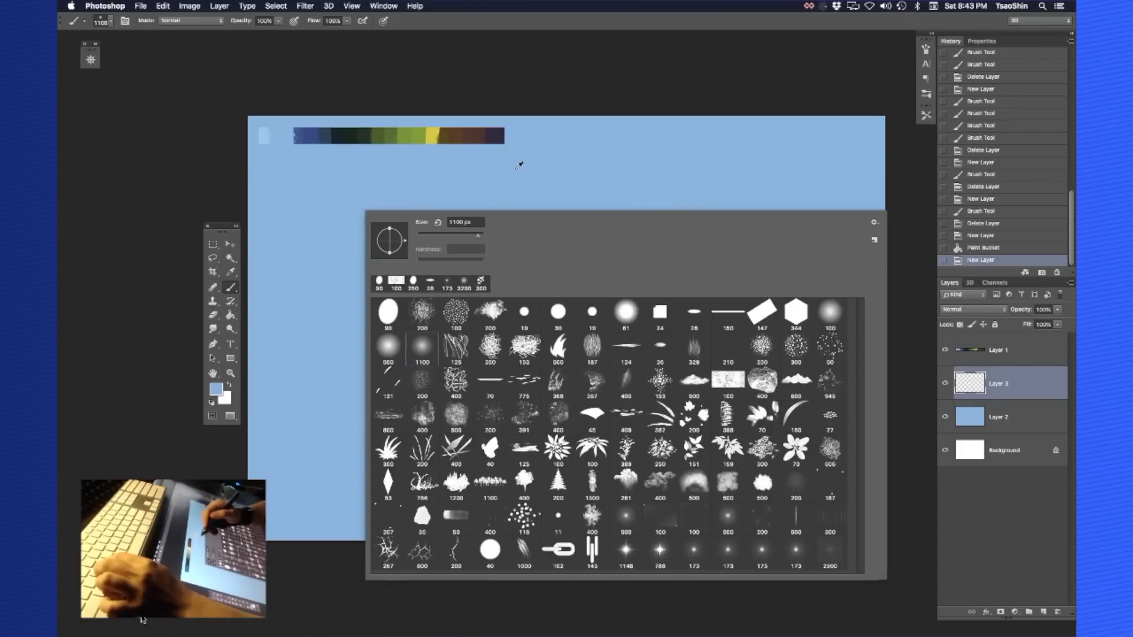
left_click(504, 182)
key("bracketright")
key("bracketright")
key("bracketright")
key("bracketright")
key("bracketright")
key("bracketright")
key("bracketright")
key("bracketright")
key("bracketright")
key("bracketright")
key("bracketright")
key("bracketright")
key("bracketright")
key("bracketright")
key("bracketright")
key("bracketright")
key("bracketright")
key("bracketright")
key("bracketright")
key("bracketright")
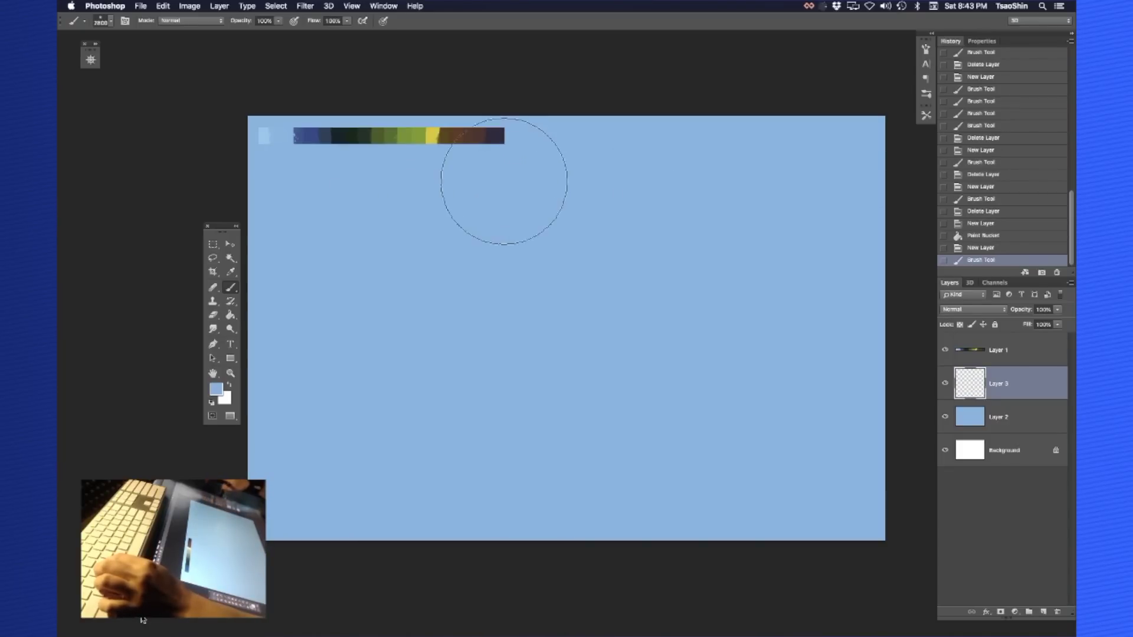
Paint soft dark blue from the colour strip over the sky's upper corners, top edge and both sides on Layer 3
left_click(304, 135, "alt")
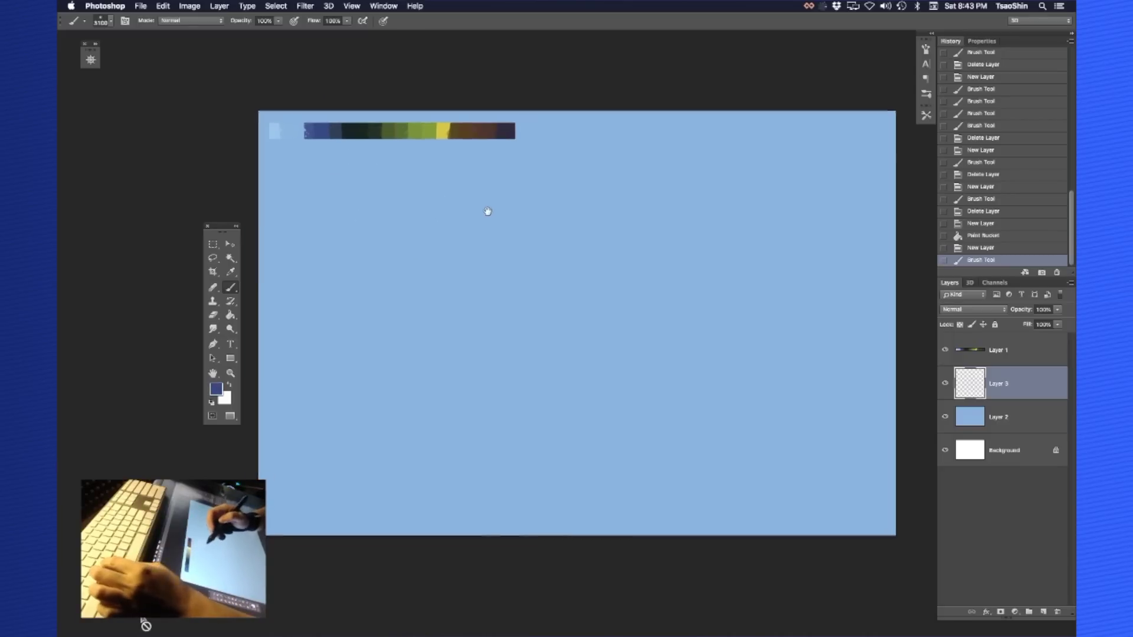
mouse_move(442, 126)
left_mouse_down()
mouse_move(208, 239)
mouse_move(341, 96)
mouse_move(298, 130)
mouse_move(237, 371)
mouse_move(305, 213)
mouse_move(356, 170)
mouse_move(285, 368)
mouse_move(467, 117)
left_mouse_up()
mouse_move(295, 384)
left_mouse_down()
mouse_move(354, 222)
mouse_move(413, 156)
left_mouse_up()
mouse_move(366, 195)
left_mouse_down()
mouse_move(449, 142)
mouse_move(531, 128)
mouse_move(703, 132)
mouse_move(820, 149)
mouse_move(885, 228)
mouse_move(809, 109)
left_mouse_up()
left_click_drag(875, 299, 861, 372)
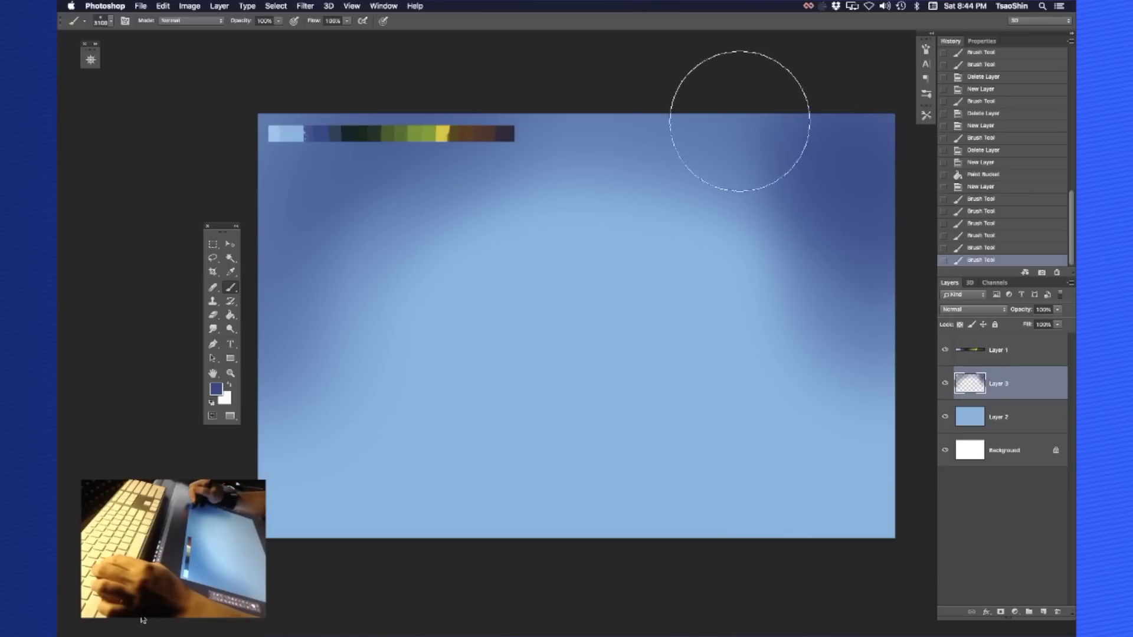
left_click_drag(263, 122, 257, 143)
left_click_drag(219, 289, 407, 149)
left_click_drag(408, 150, 283, 307)
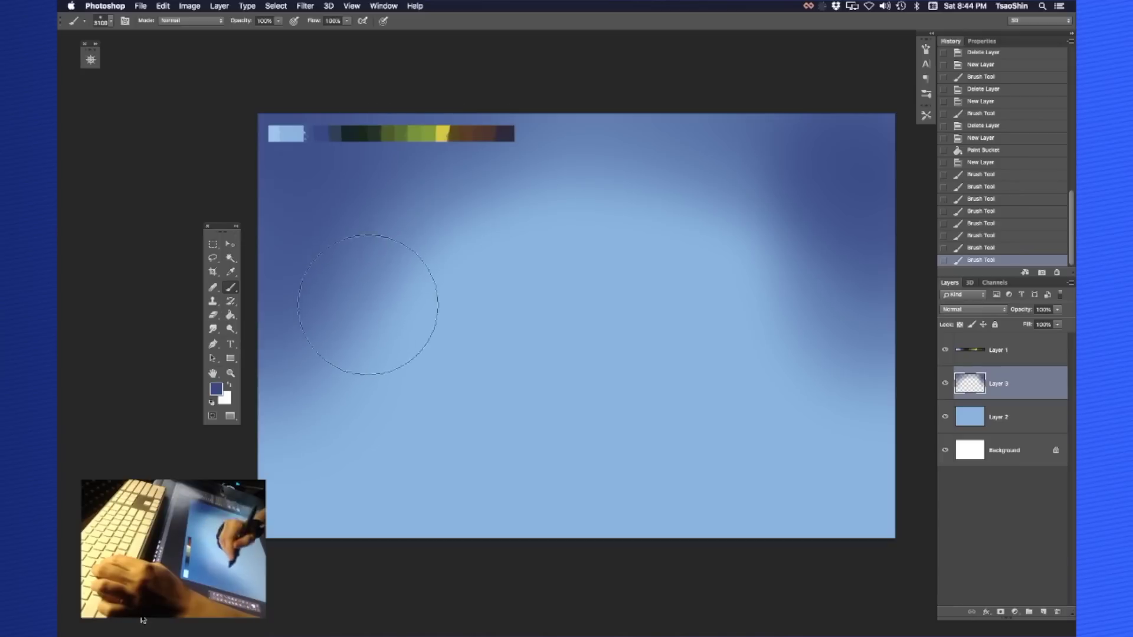
Blend the sky's transitions with sampled mid and light blues, and deepen the top edge with sampled dark blue
left_click(416, 253, "alt")
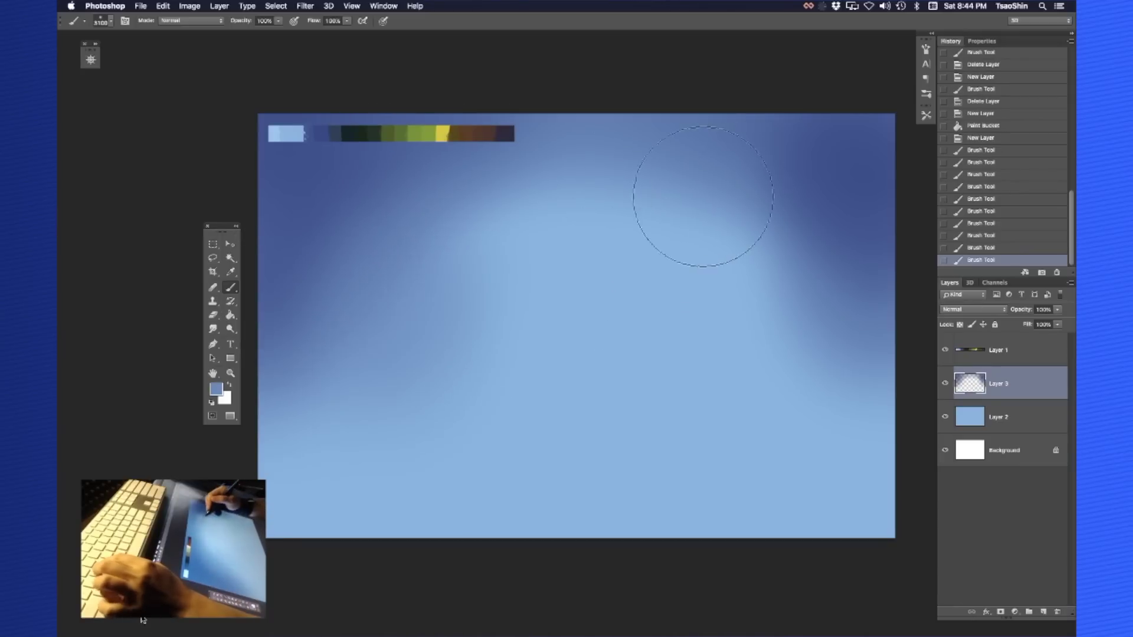
left_click_drag(809, 291, 788, 273)
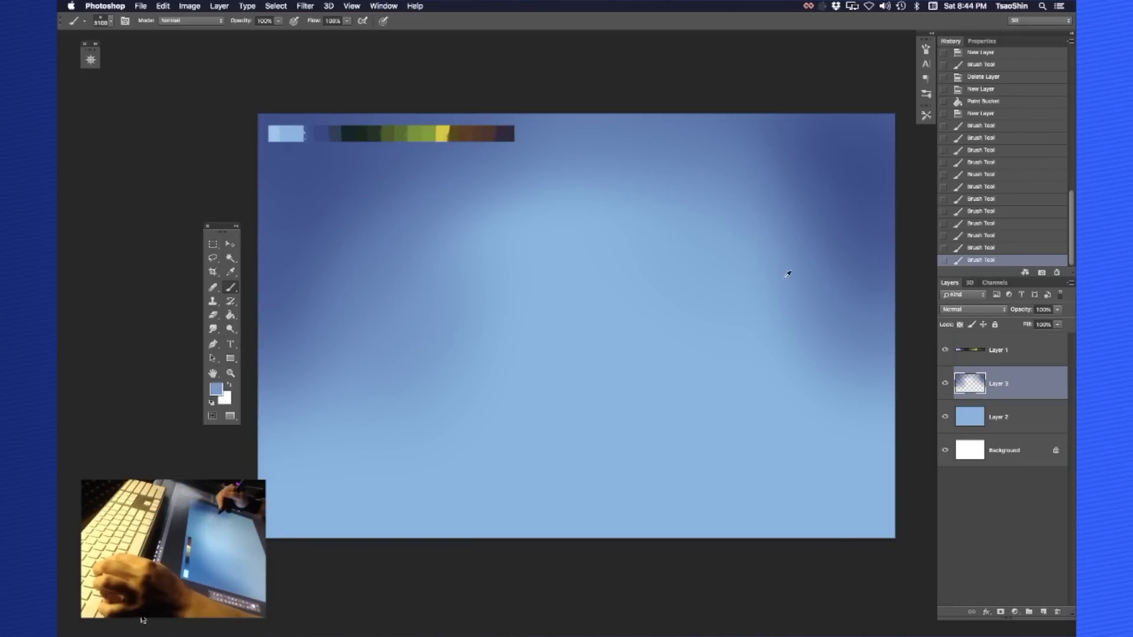
left_click_drag(843, 250, 728, 275)
left_click(569, 283, "alt")
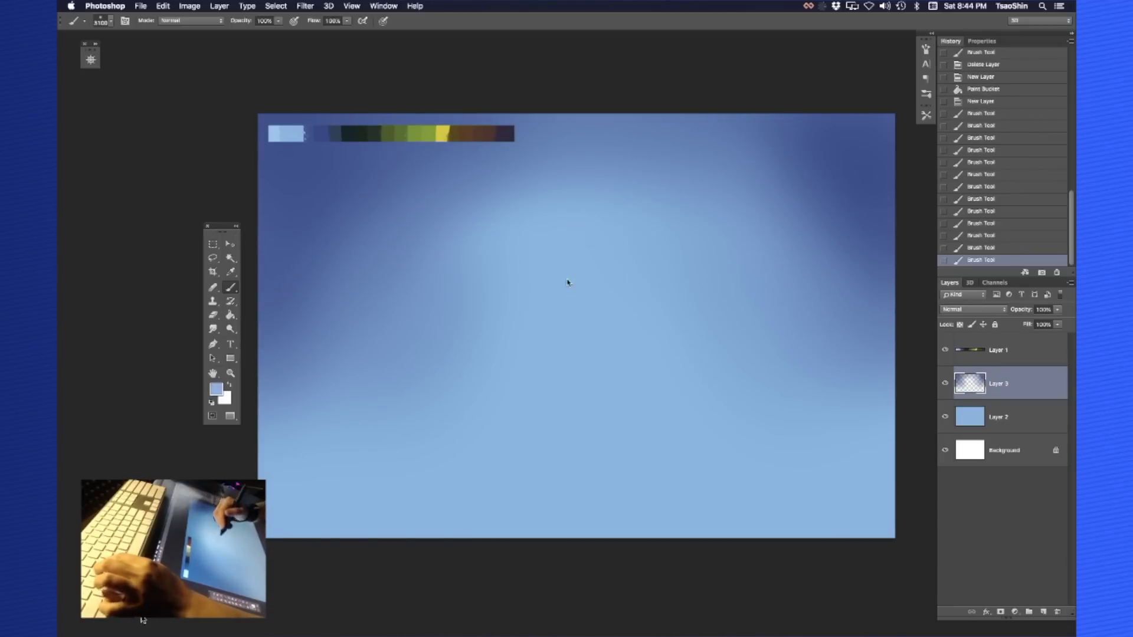
left_click_drag(720, 318, 758, 266)
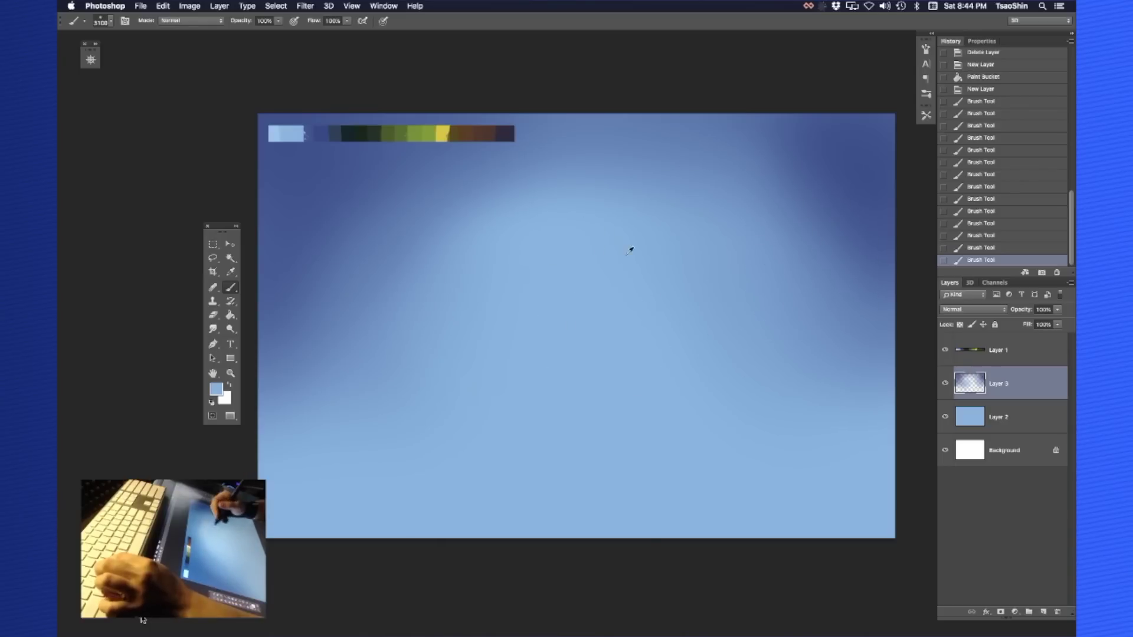
mouse_move(529, 303)
left_mouse_down()
mouse_move(543, 364)
mouse_move(590, 342)
left_mouse_up()
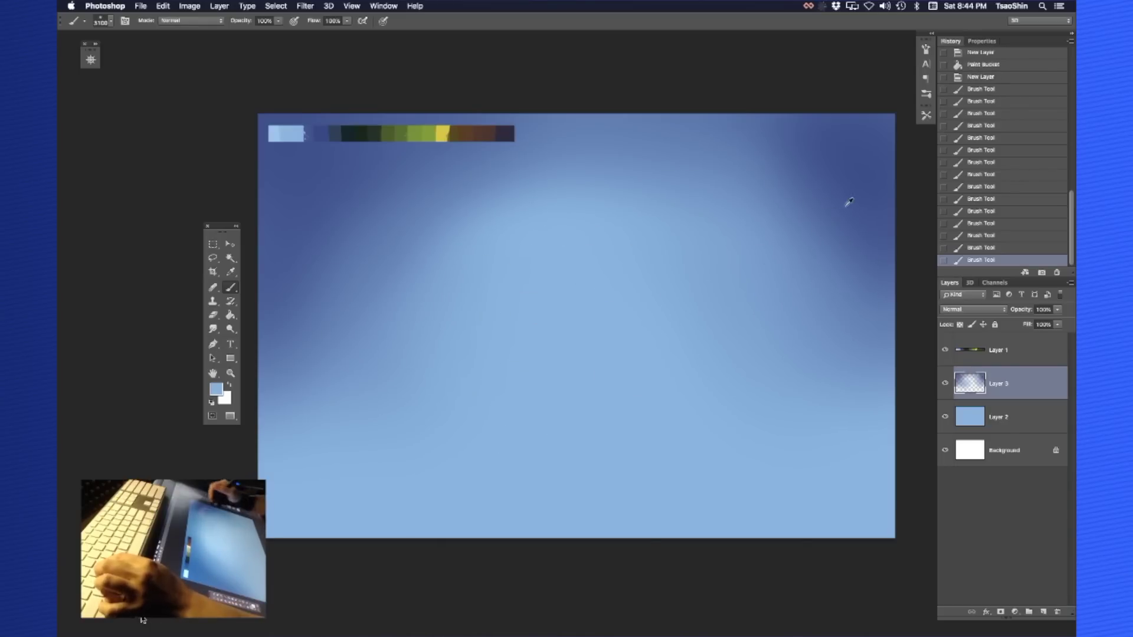
left_click(849, 154, "alt")
mouse_move(871, 128)
left_mouse_down()
mouse_move(778, 99)
mouse_move(598, 80)
mouse_move(399, 86)
mouse_move(379, 101)
left_mouse_up()
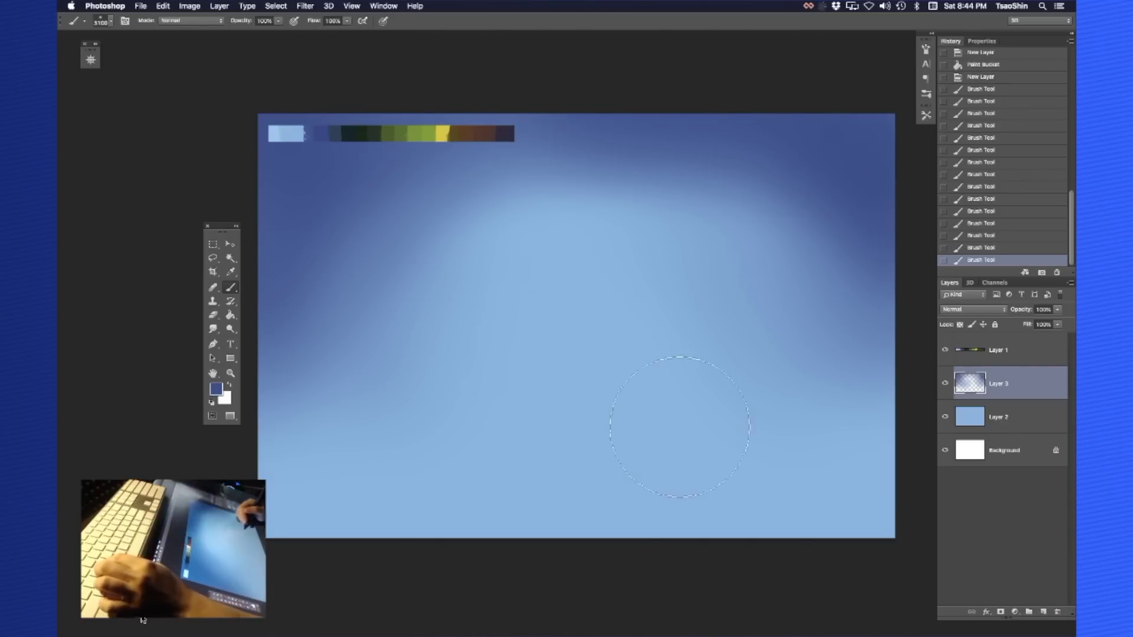
Paint a soft olive green ground band across the lower part of the canvas with green from the colour strip
left_click_drag(580, 345, 574, 331)
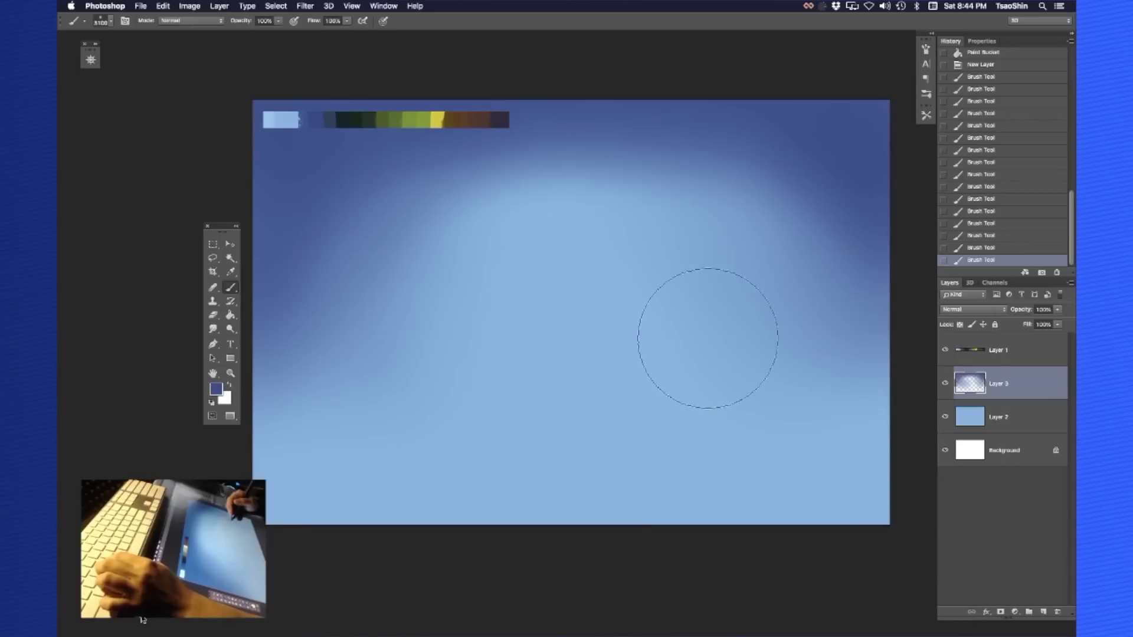
left_click(410, 113, "alt")
mouse_move(291, 480)
left_mouse_down()
mouse_move(480, 481)
mouse_move(448, 472)
left_mouse_up()
mouse_move(861, 505)
left_mouse_down()
mouse_move(690, 485)
mouse_move(299, 488)
mouse_move(341, 460)
mouse_move(401, 455)
left_mouse_up()
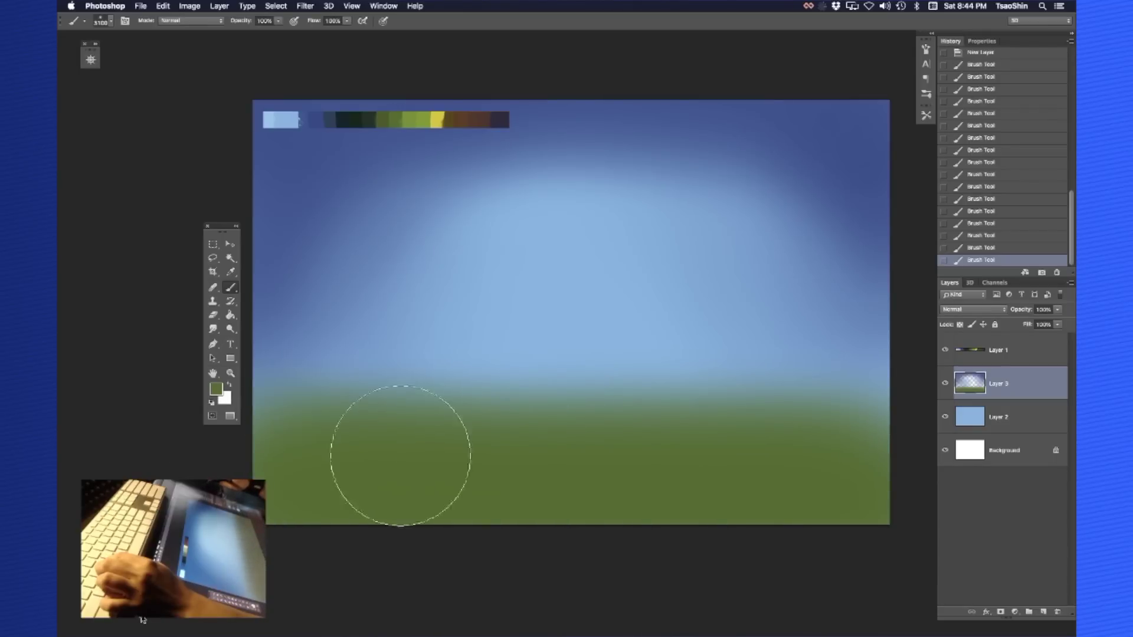
Reduce the brush size and extend the green ground upward, filling its edges and raising a small hill at the right
key("bracketleft")
key("bracketleft")
key("bracketleft")
key("bracketleft")
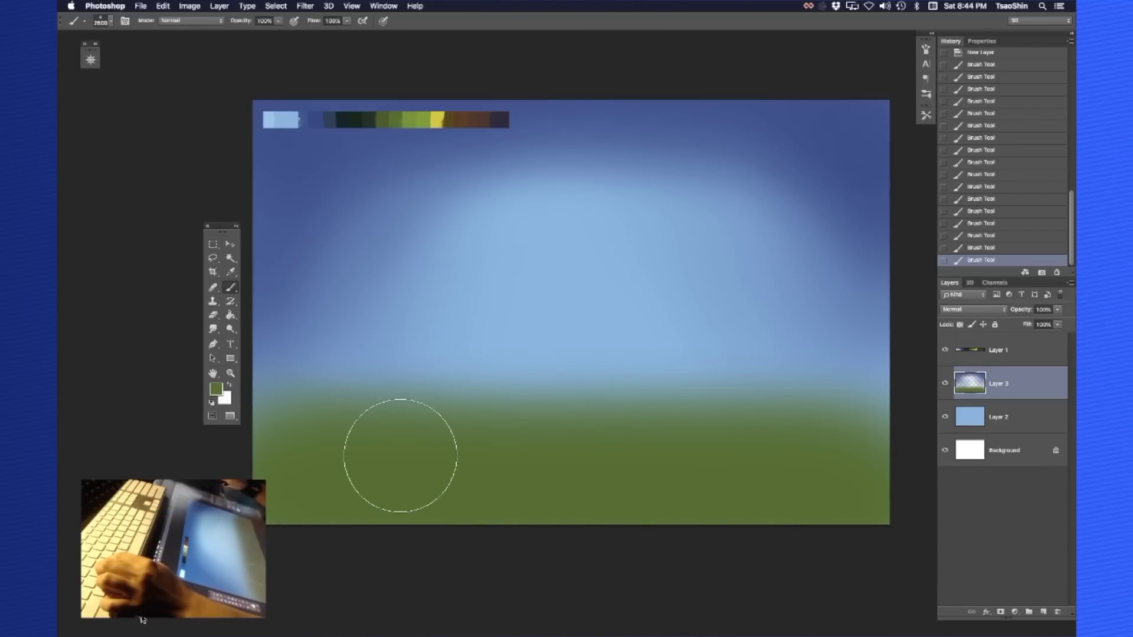
mouse_move(276, 422)
left_mouse_down()
mouse_move(892, 433)
mouse_move(798, 431)
mouse_move(513, 477)
mouse_move(338, 454)
mouse_move(291, 421)
mouse_move(248, 506)
left_mouse_up()
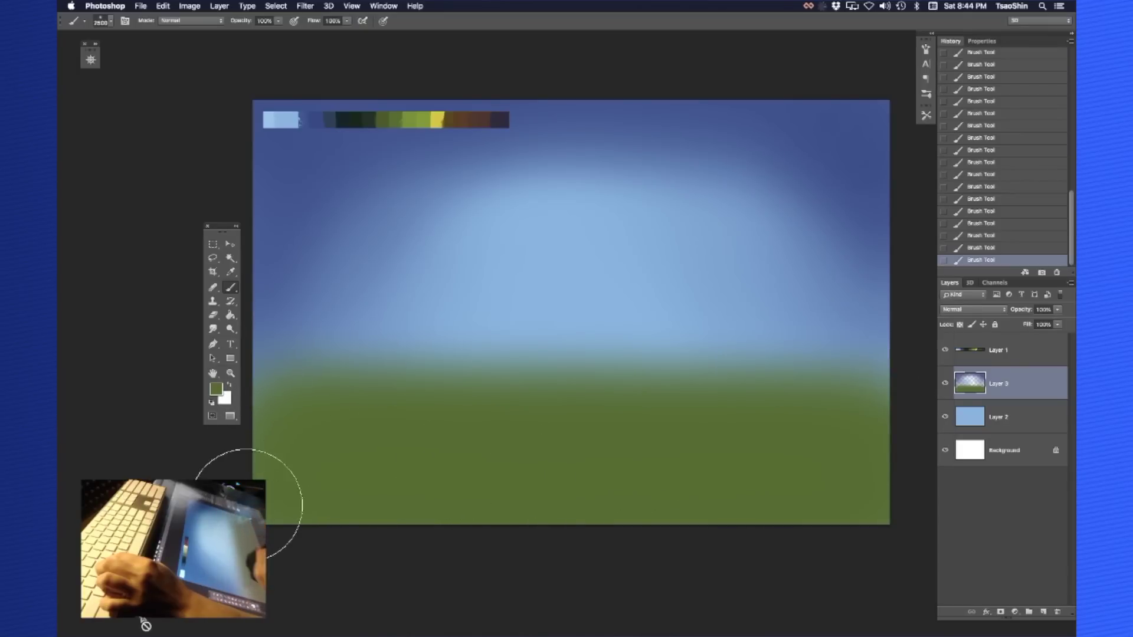
mouse_move(858, 409)
left_mouse_down()
mouse_move(860, 466)
mouse_move(804, 481)
mouse_move(762, 451)
left_mouse_up()
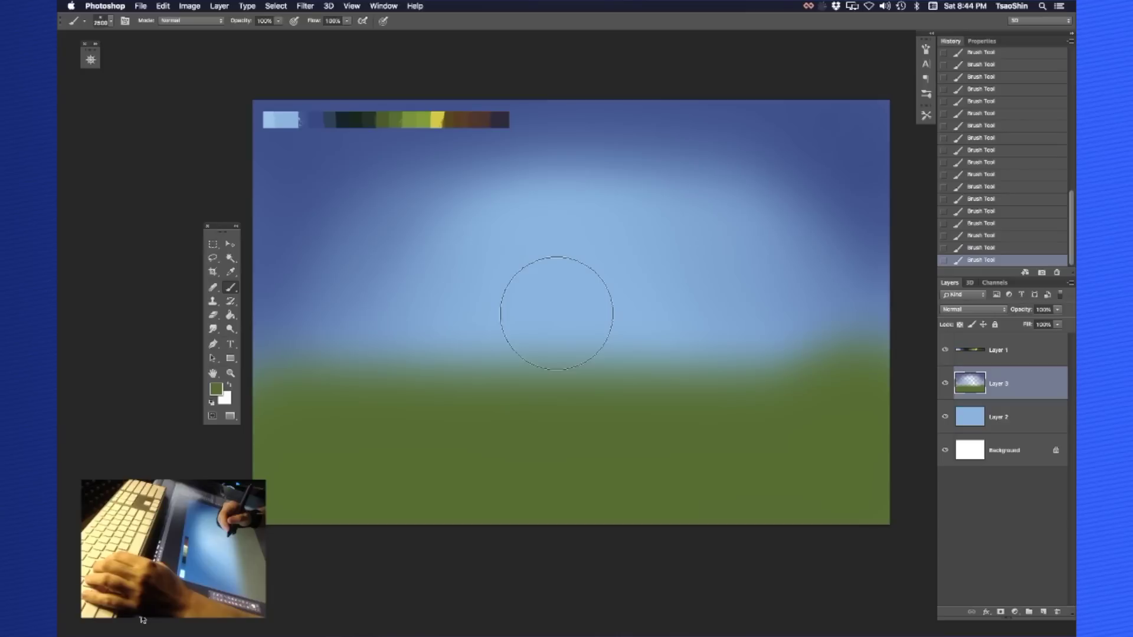
Sample the light blue of the sky and merge Layer 3 with Layer 2
left_click(556, 314, "alt")
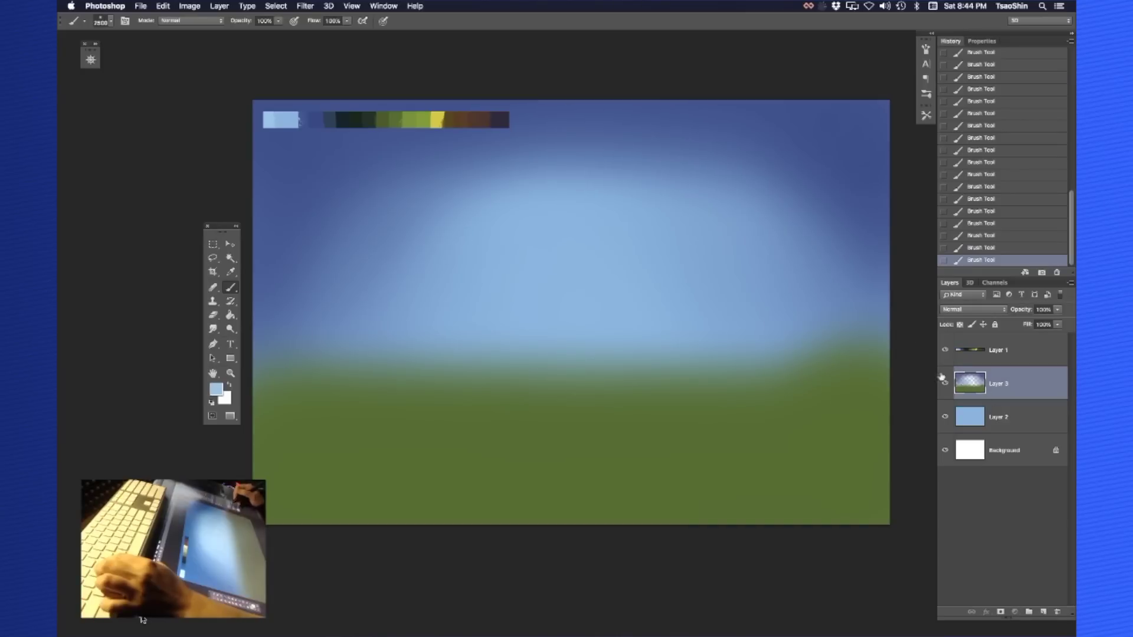
key("v")
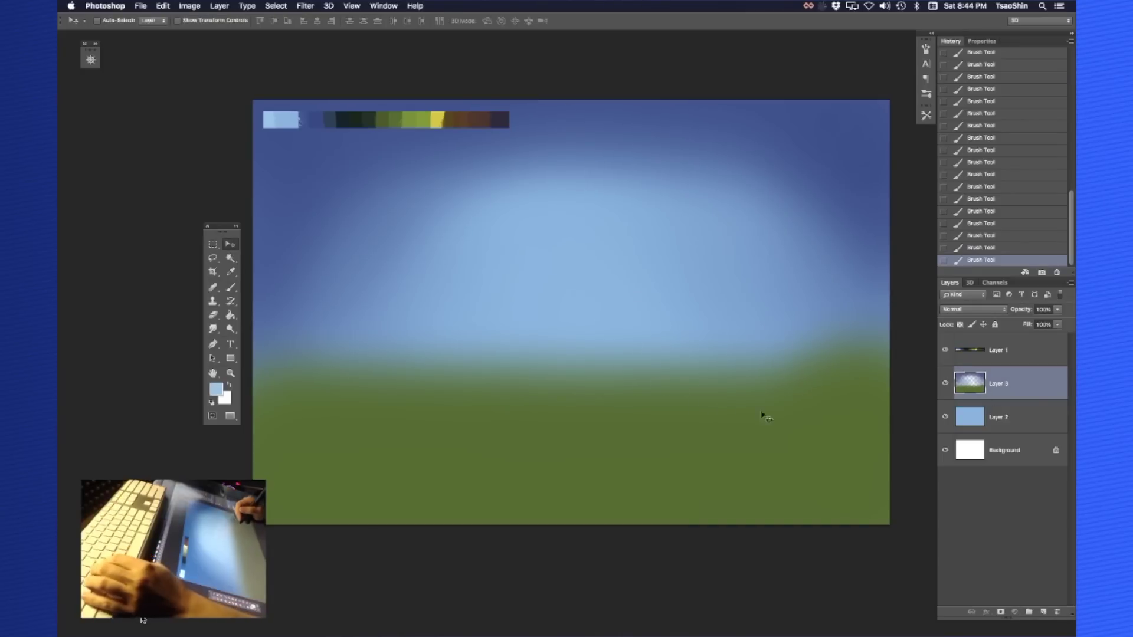
left_click(994, 429, "shift")
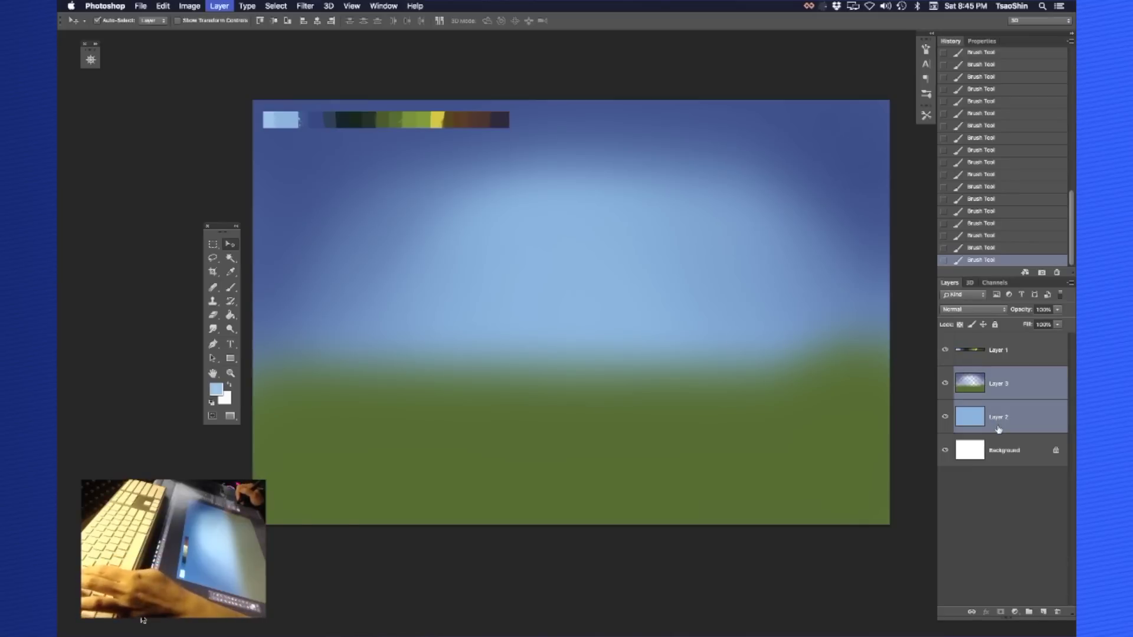
key("super+e")
Delete the white Background layer, undoing and repeating the deletion once
left_click(998, 428)
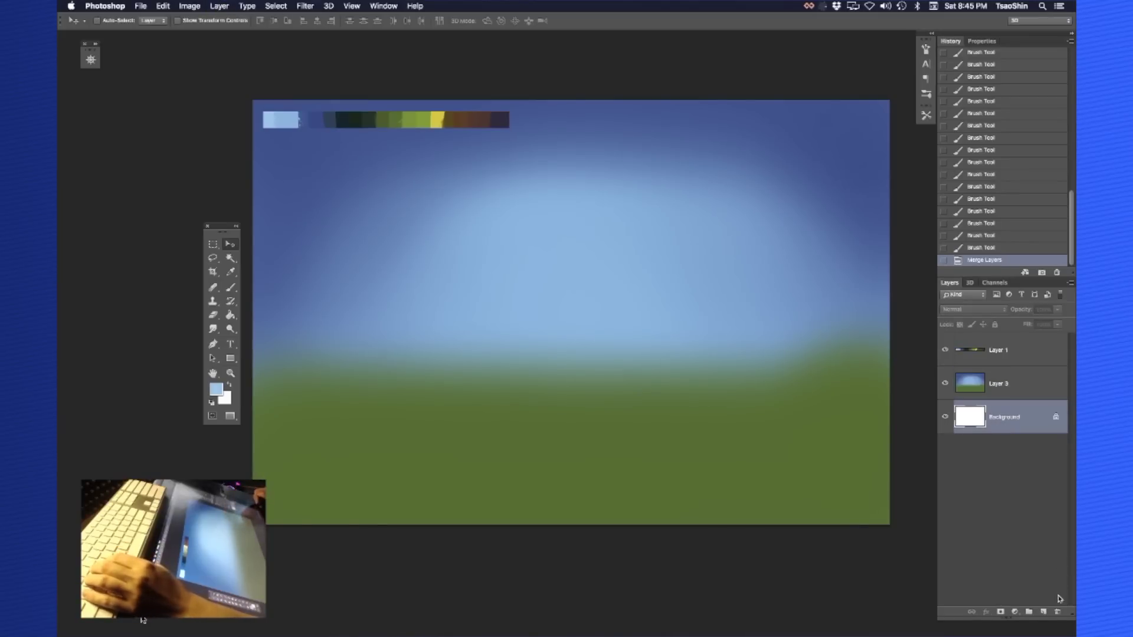
left_click(1057, 614)
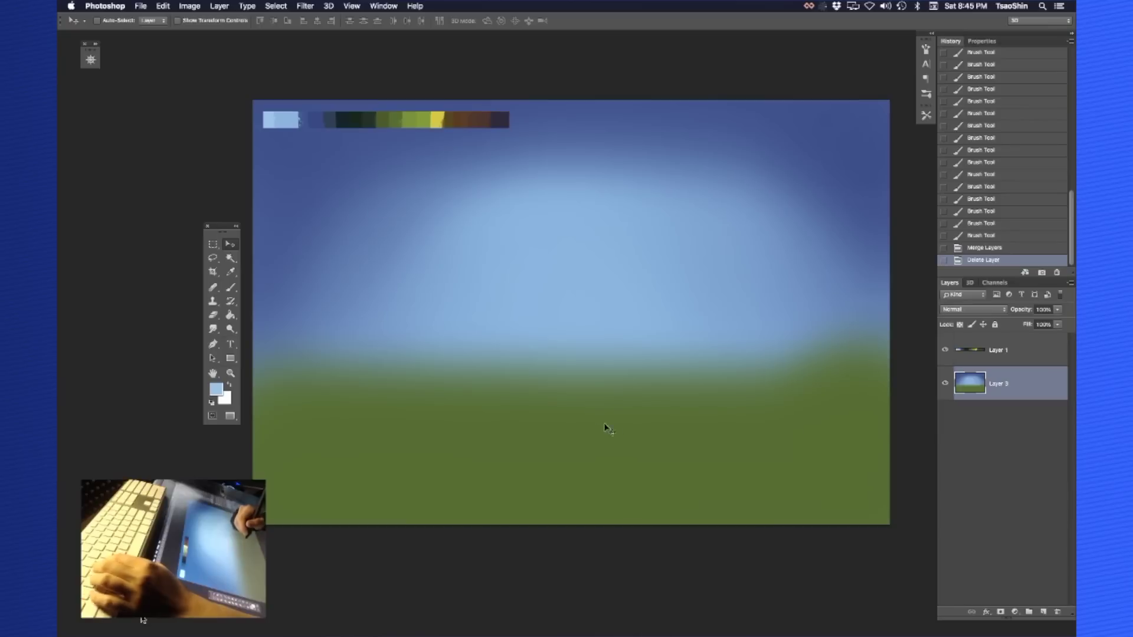
key("super")
key("super+z")
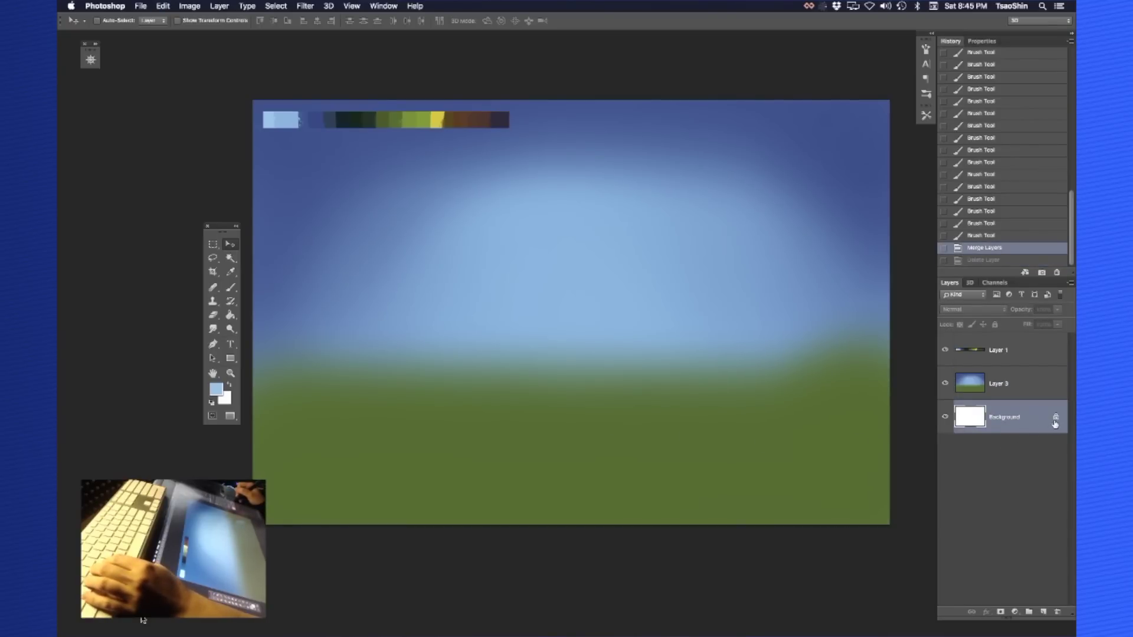
left_click(1058, 613)
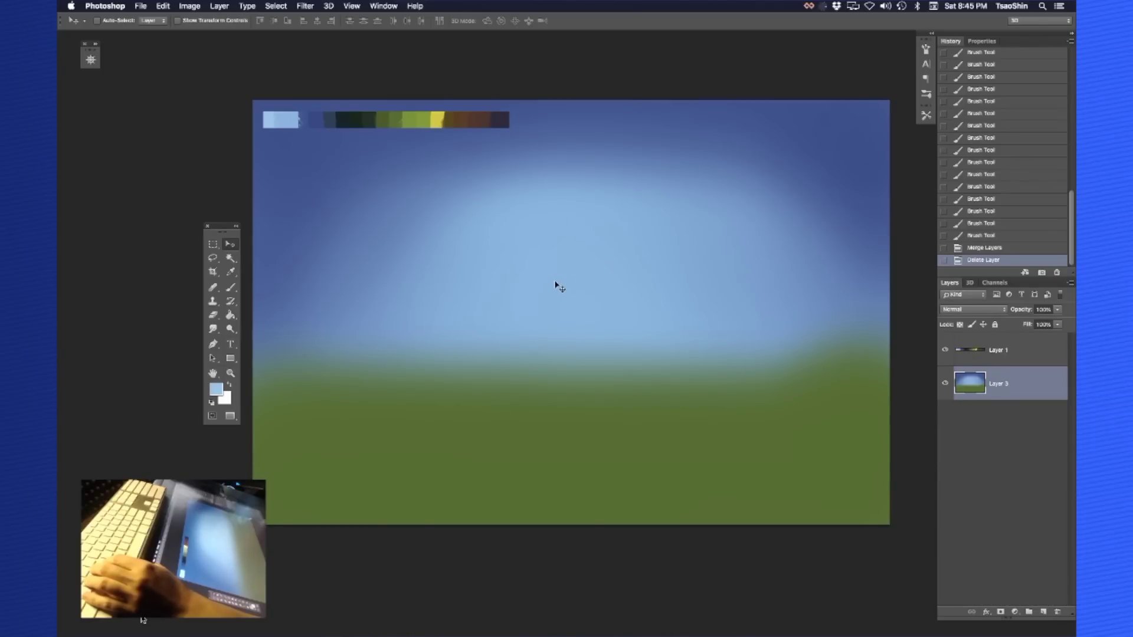
Add a new layer above the landscape background and choose the 100 px textured rectangular brush
left_click(1041, 614)
key("b")
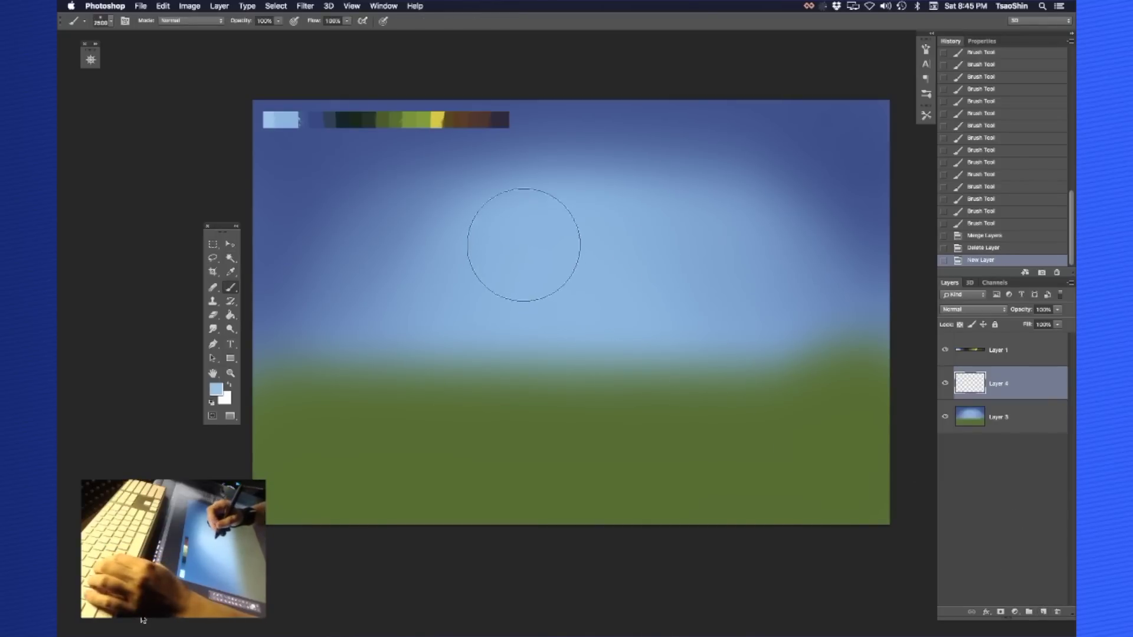
right_click(387, 195)
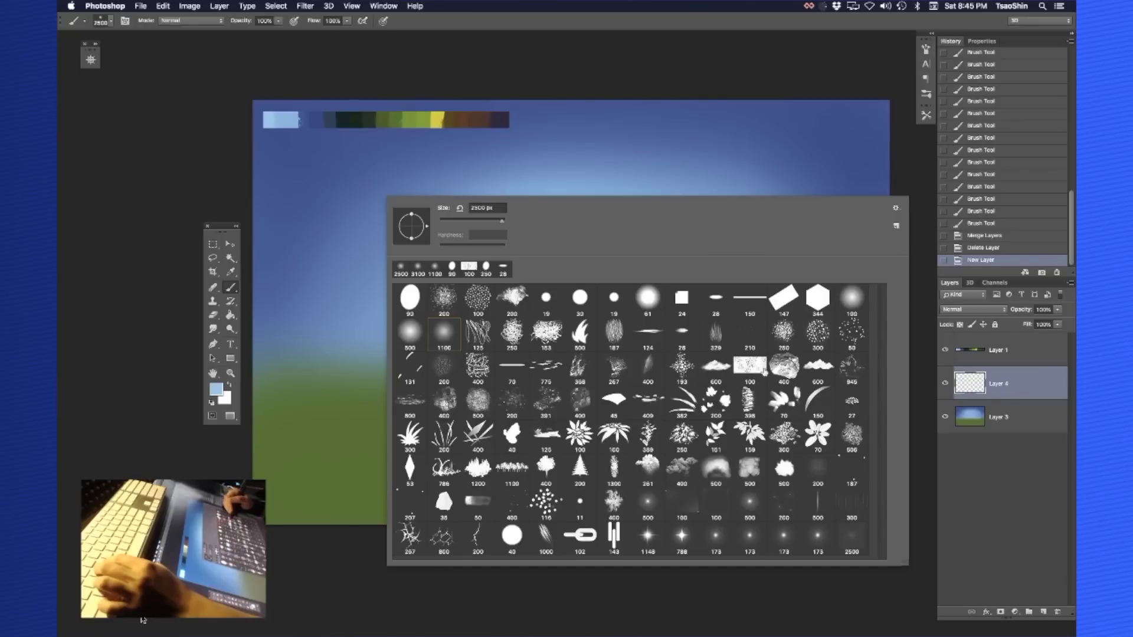
left_click(748, 371)
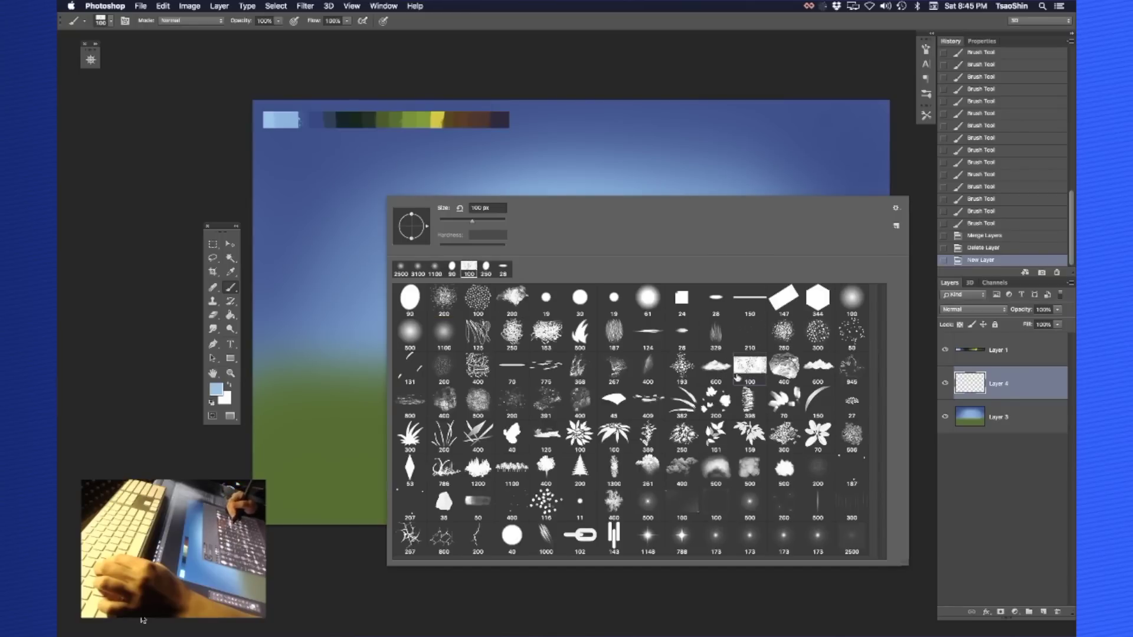
key("Return")
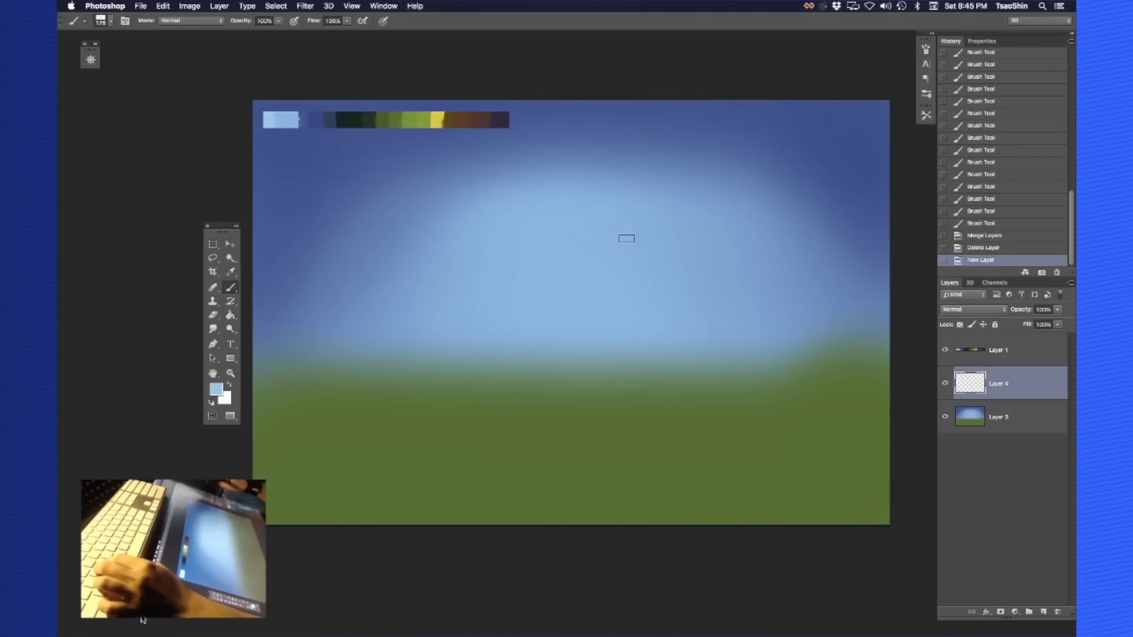
Enlarge the textured brush, try a vertical dark blue stroke down the middle of the canvas, and undo it
key("bracketright")
key("bracketright")
key("bracketright")
key("bracketright")
key("bracketright")
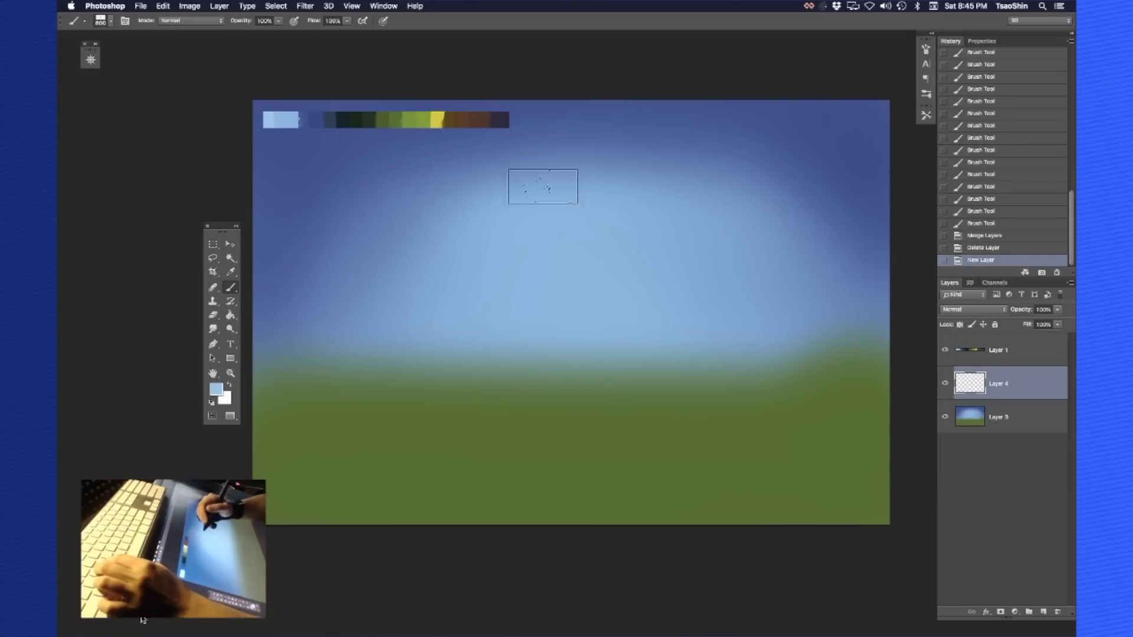
left_click(319, 118, "alt")
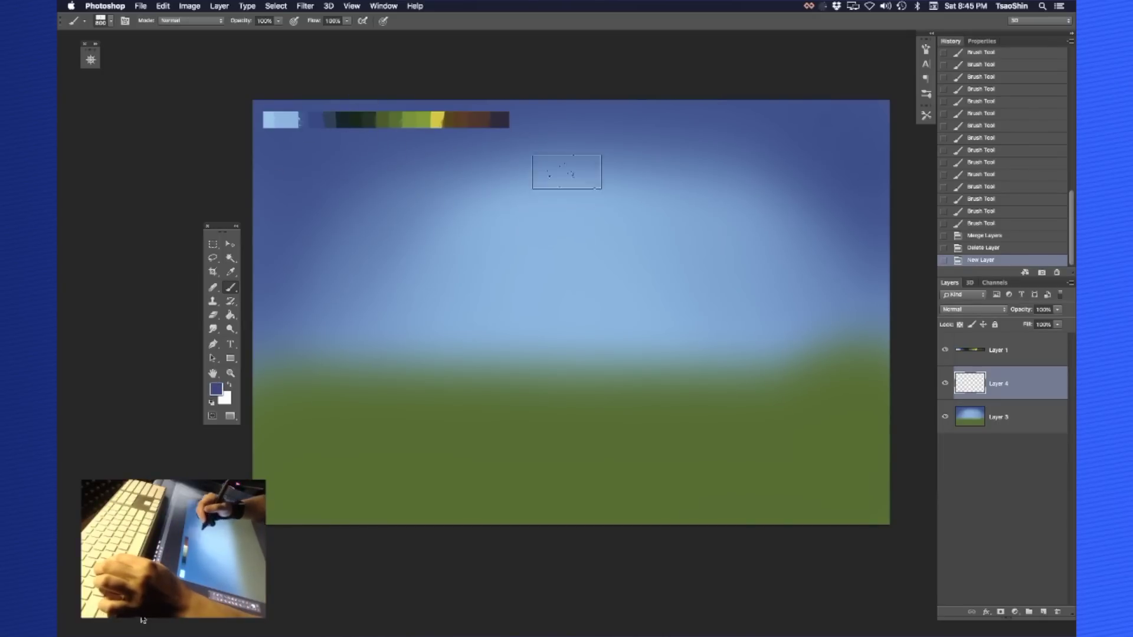
left_click_drag(559, 146, 548, 438)
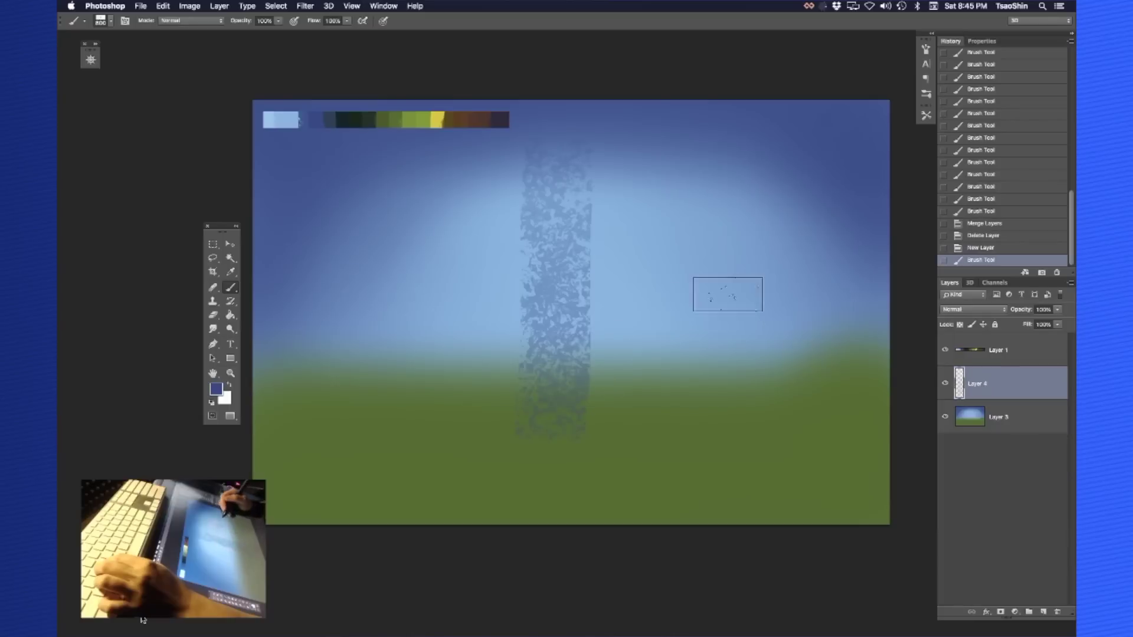
key("v")
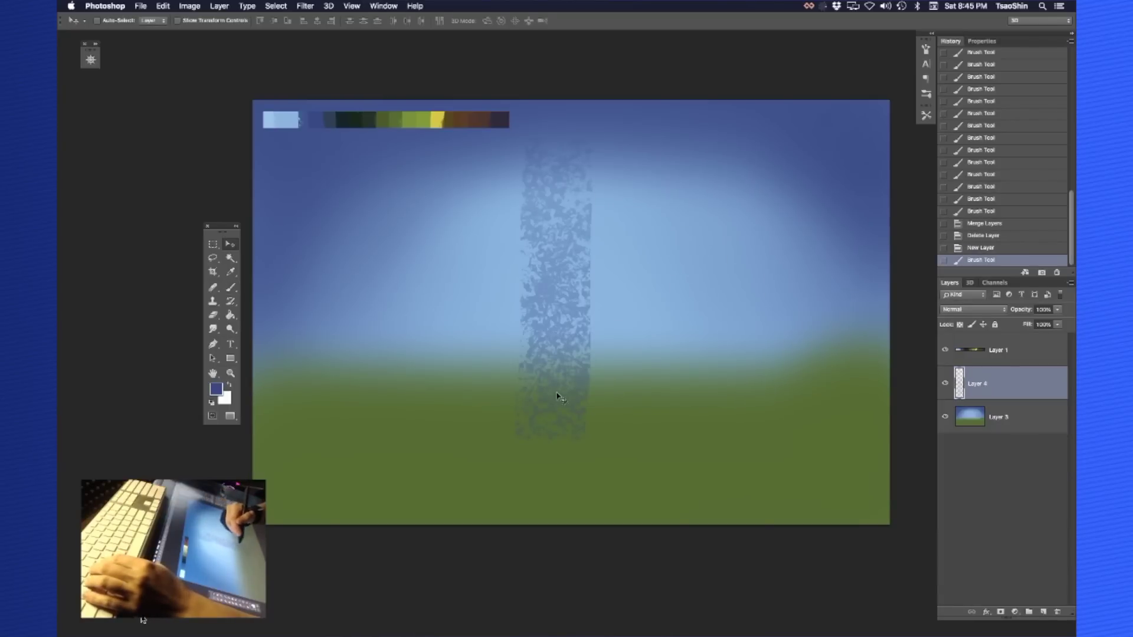
key("super+equal")
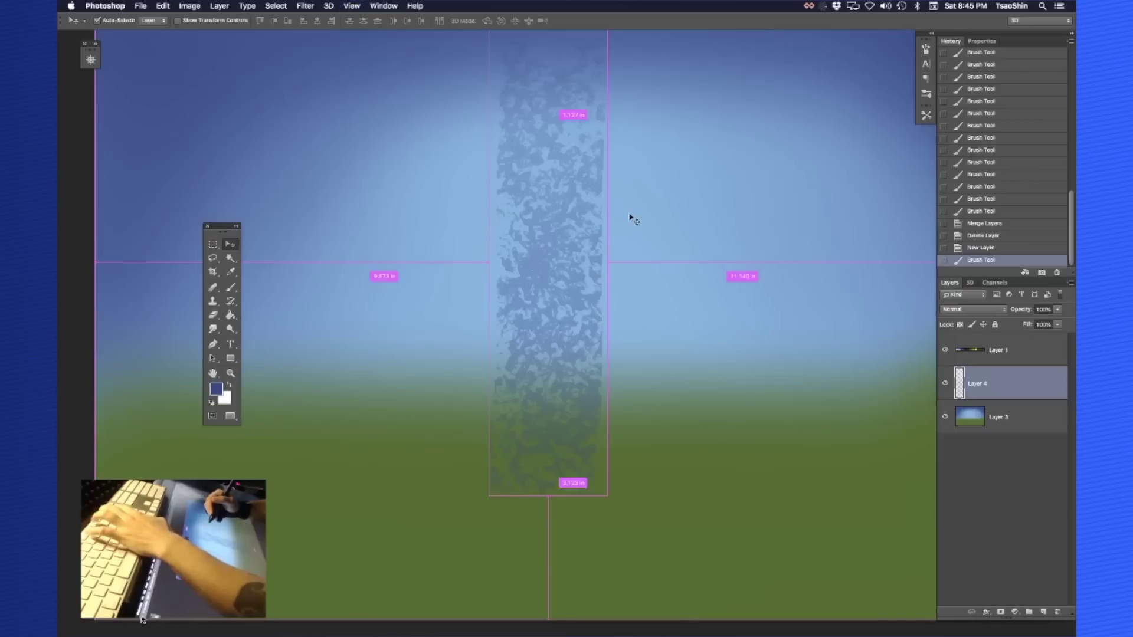
key("super")
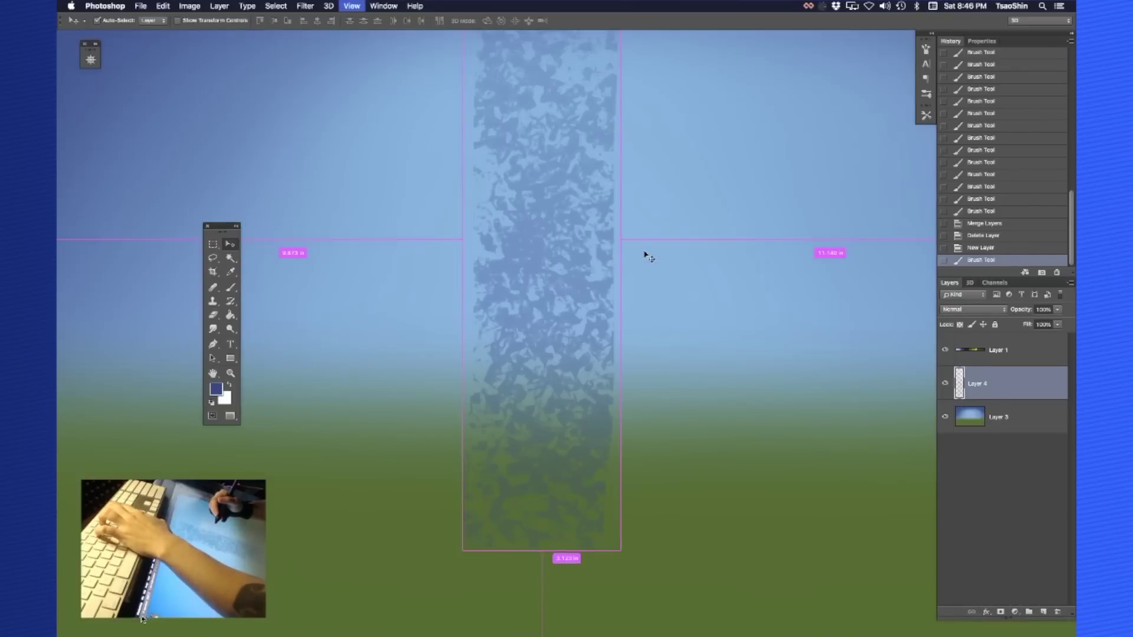
key("super+minus")
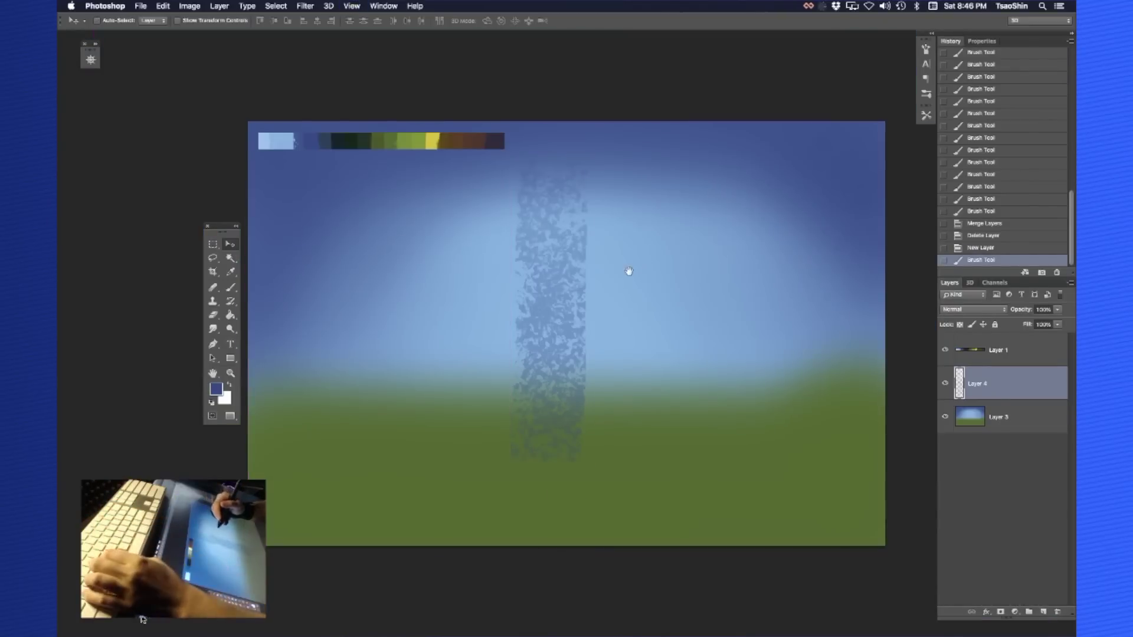
key("super+z")
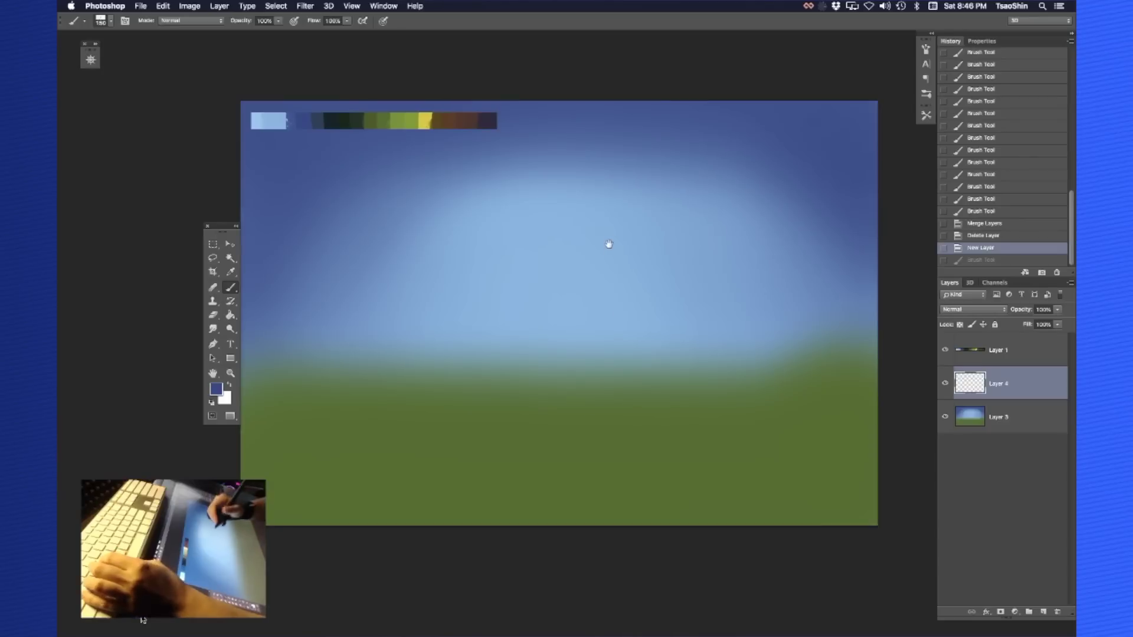
Paint a slightly leaning tree trunk from the canvas's top edge to the ground in near-black green sampled from the colour strip
left_click(353, 125, "alt")
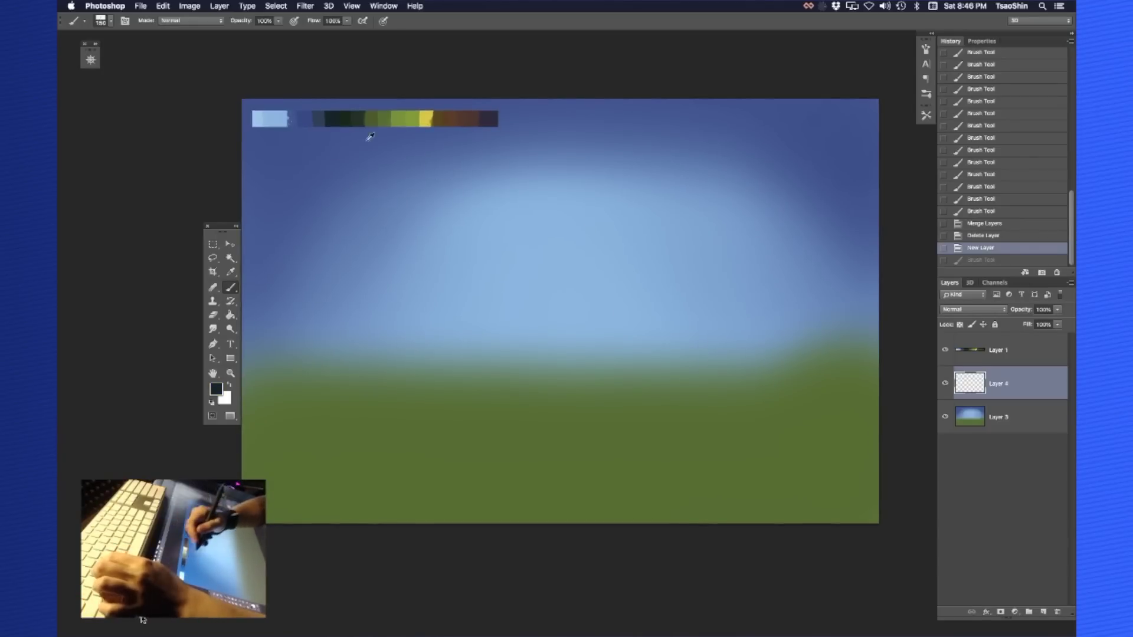
left_click(331, 117, "alt")
left_click_drag(627, 254, 620, 254)
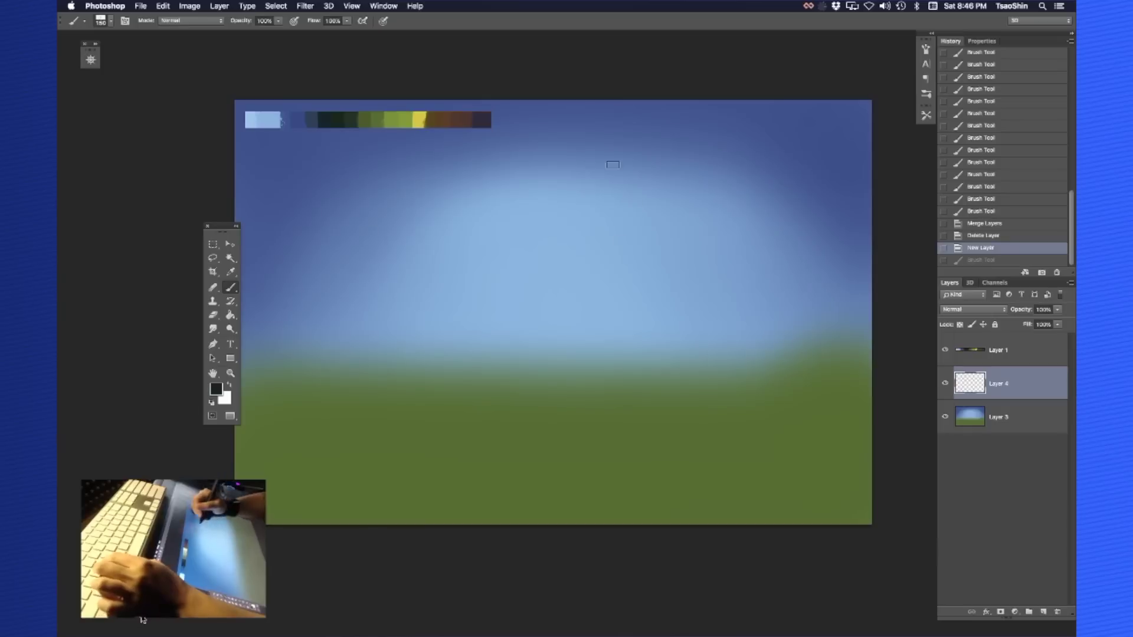
left_click_drag(579, 106, 623, 372)
left_click_drag(593, 161, 623, 383)
left_click_drag(625, 337, 631, 381)
left_click_drag(617, 299, 575, 94)
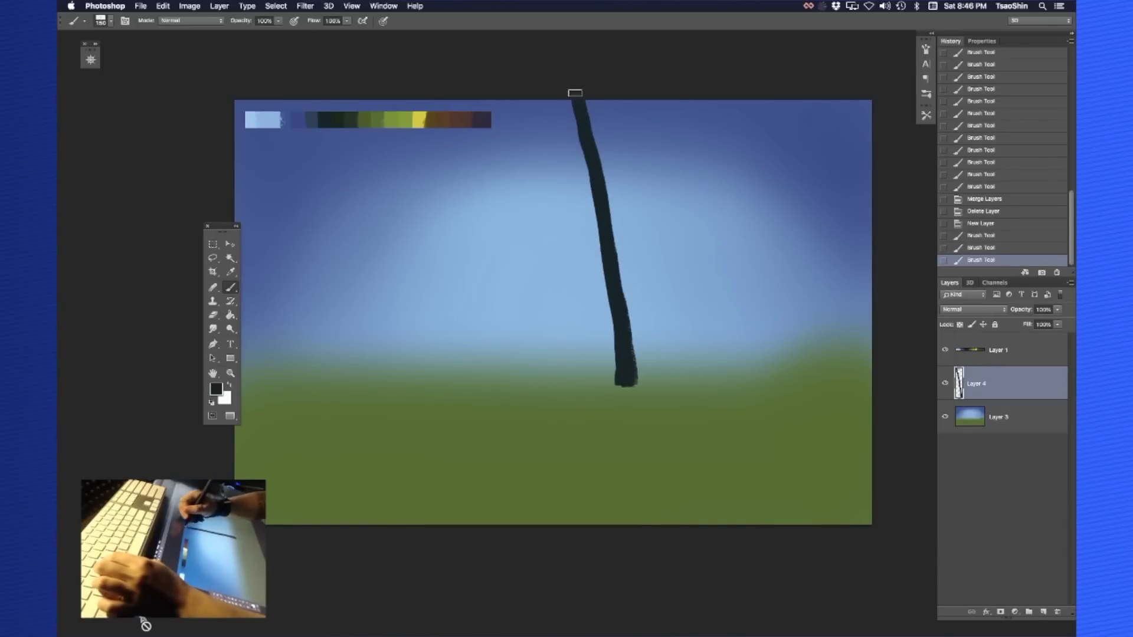
Thicken the tree trunk with further strokes and trim its right edge with the Eraser
left_click_drag(601, 186, 626, 336)
left_click_drag(595, 174, 632, 378)
key("e")
left_click_drag(617, 188, 624, 321)
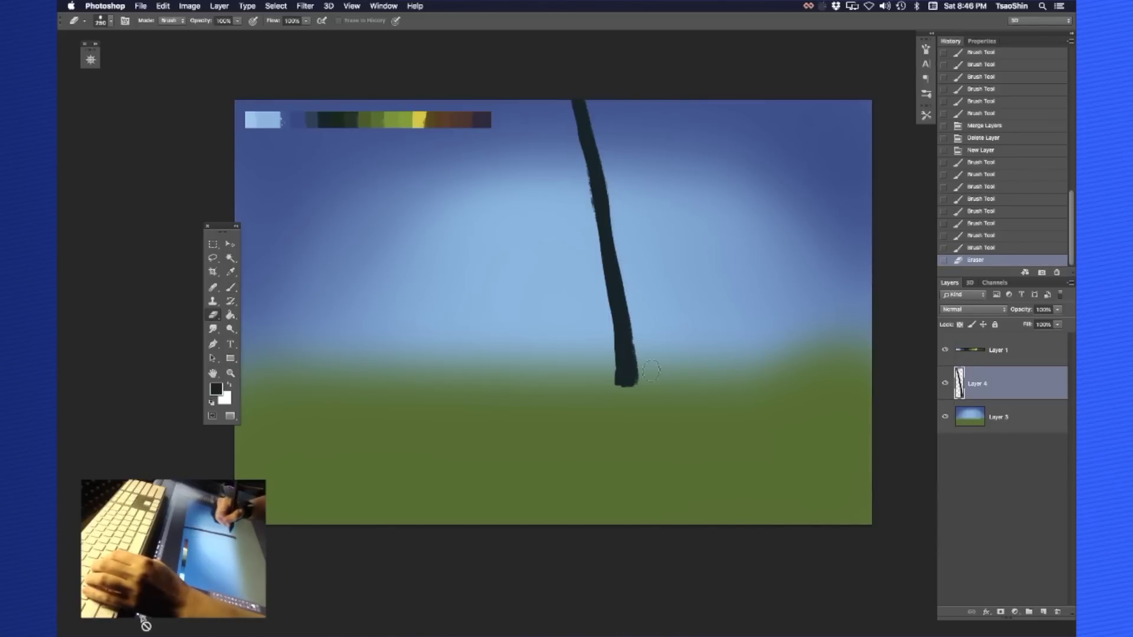
Repaint the trunk's edges and base, and add a right branch forking to the top edge and spreading roots
key("b")
left_click_drag(578, 101, 611, 234)
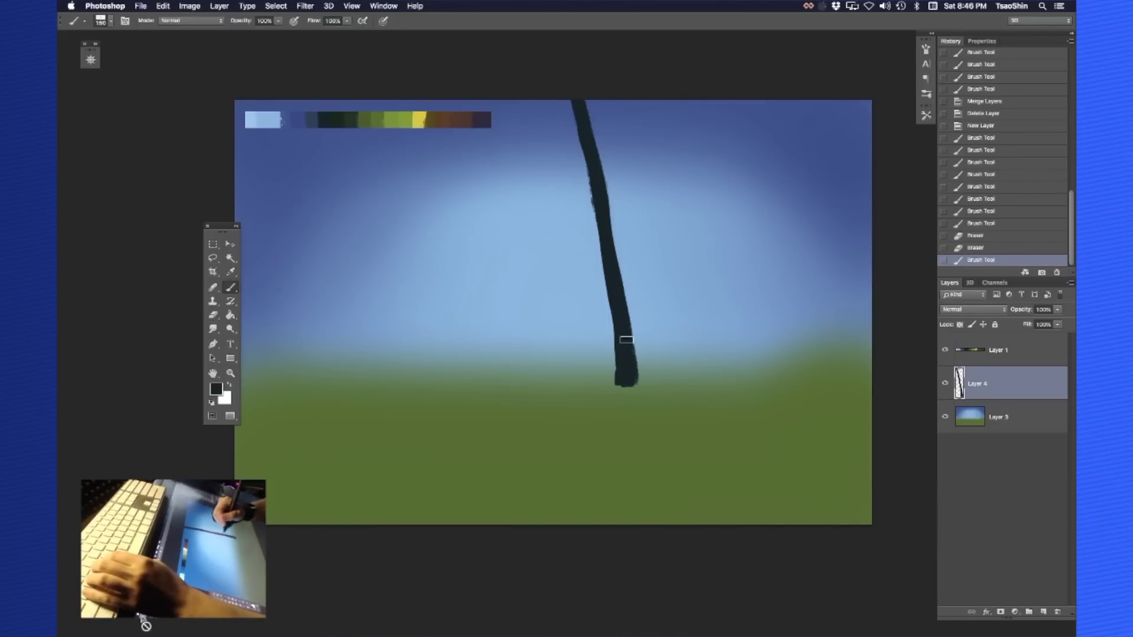
left_click_drag(630, 313, 655, 295)
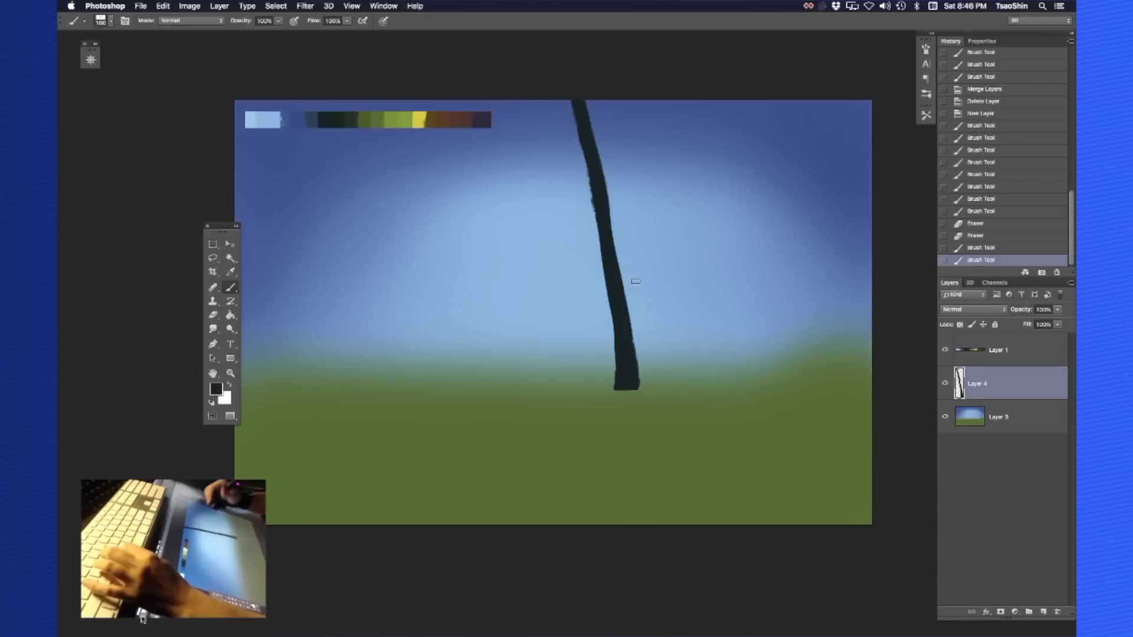
mouse_move(607, 207)
left_mouse_down()
mouse_move(608, 230)
mouse_move(602, 189)
mouse_move(615, 276)
mouse_move(614, 189)
mouse_move(608, 209)
mouse_move(641, 100)
mouse_move(603, 224)
mouse_move(642, 96)
mouse_move(606, 217)
mouse_move(608, 200)
mouse_move(635, 352)
mouse_move(611, 399)
mouse_move(634, 390)
mouse_move(634, 373)
mouse_move(644, 393)
mouse_move(632, 357)
mouse_move(635, 395)
mouse_move(653, 391)
left_mouse_up()
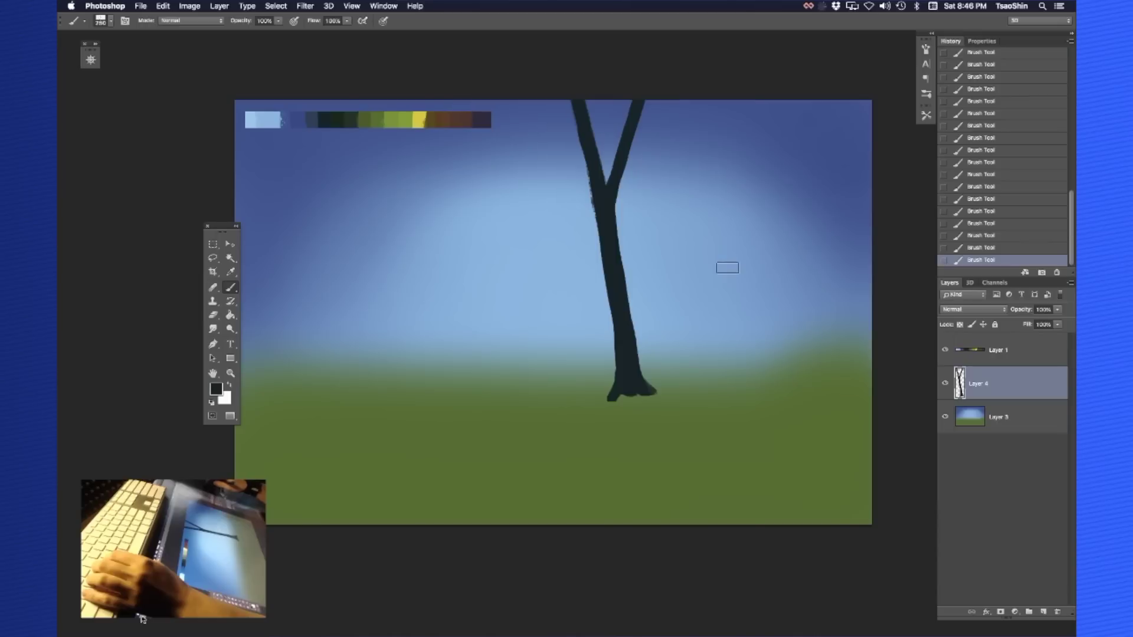
Try a wide textured stroke at a large brush size and a thin solid stroke at a small size left of the tree
key("bracketright")
key("bracketright")
key("bracketright")
key("bracketright")
key("bracketleft")
key("bracketleft")
key("bracketleft")
key("bracketright")
key("bracketright")
key("bracketright")
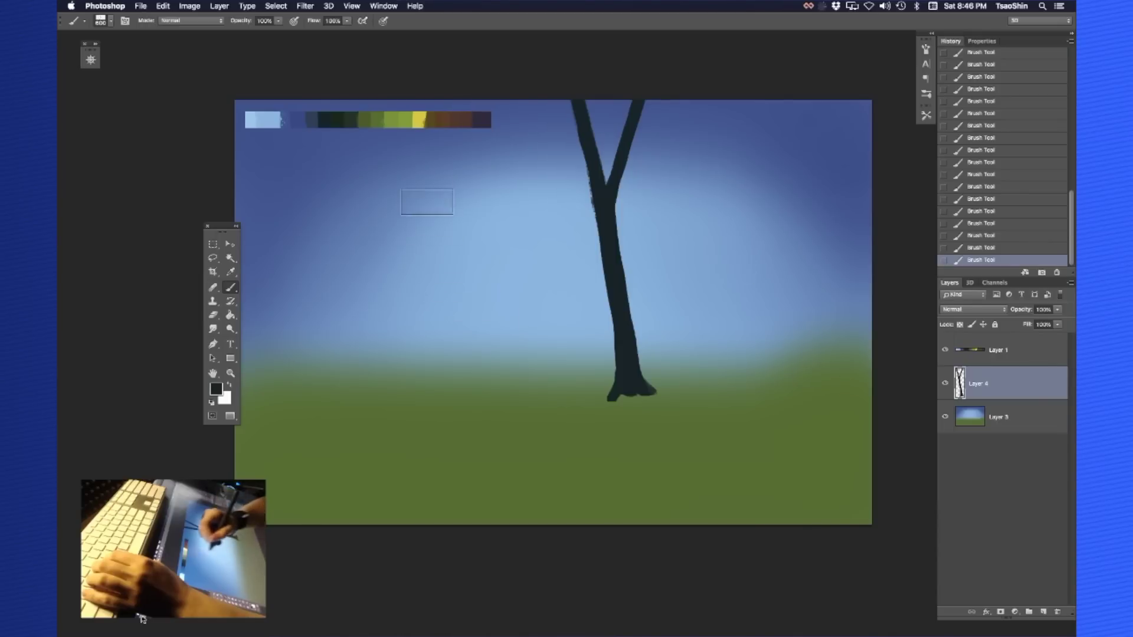
left_click_drag(427, 202, 428, 335)
key("bracketleft")
key("bracketleft")
key("bracketleft")
key("bracketleft")
key("bracketleft")
key("bracketleft")
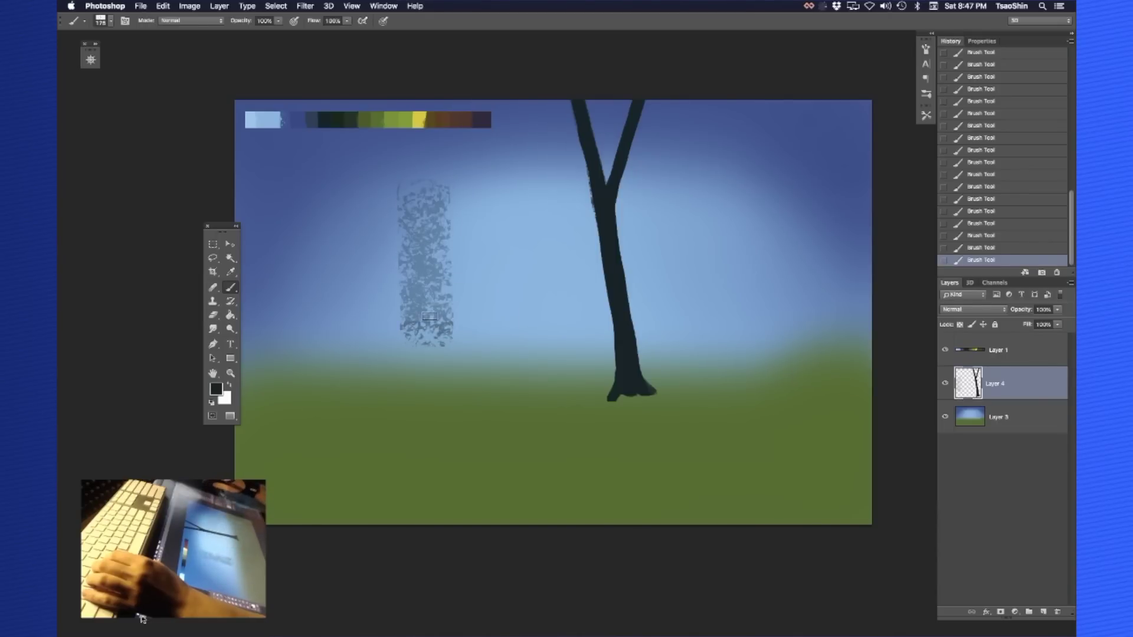
left_click_drag(475, 187, 470, 362)
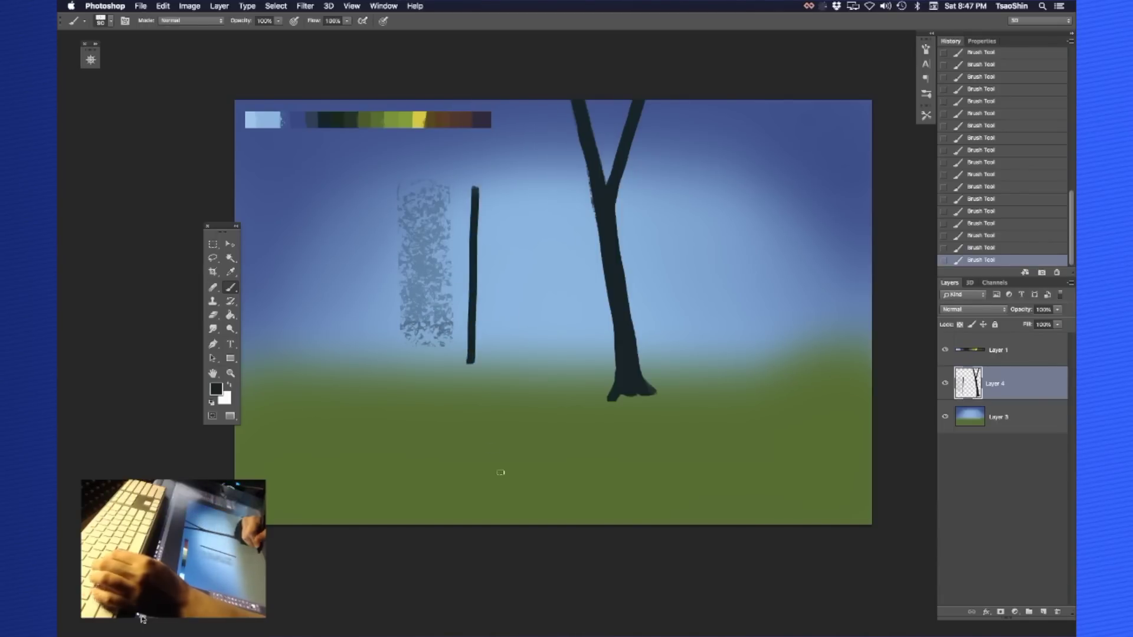
Select the two test strokes left of the tree with a rectangular marquee and cut them from the layer
key("m")
left_click_drag(362, 433, 509, 135)
key("super+x")
key("b")
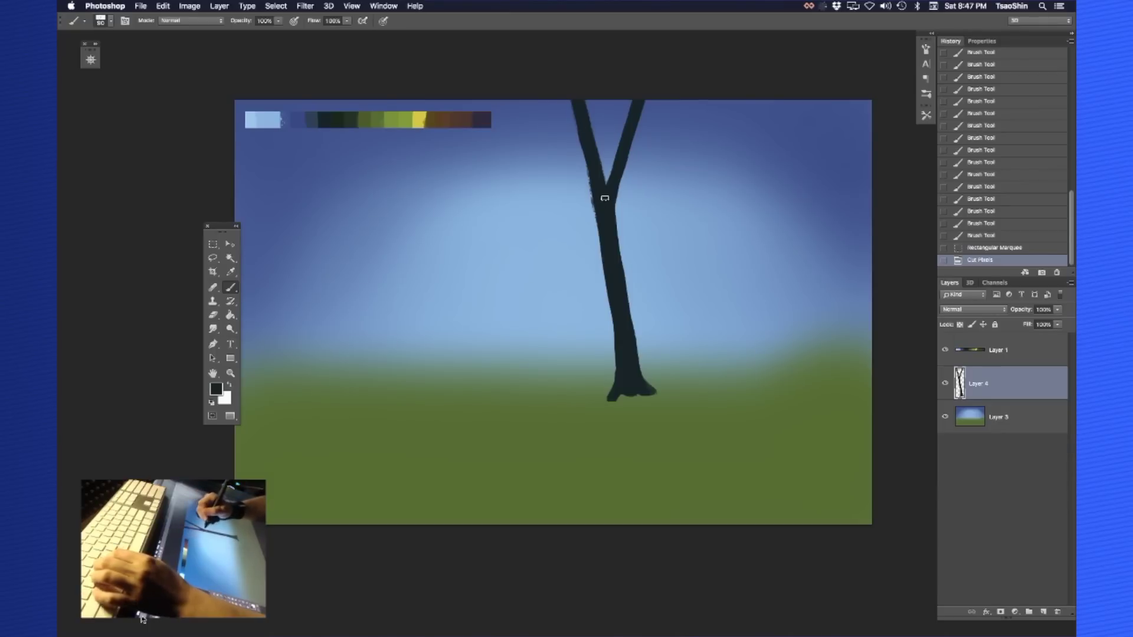
Touch up the tree's fork and trunk with small brush dabs and extend its right root outward
left_click(608, 192)
left_click(613, 198)
left_click(611, 215)
left_click(611, 195)
left_click(609, 214)
left_click(619, 308)
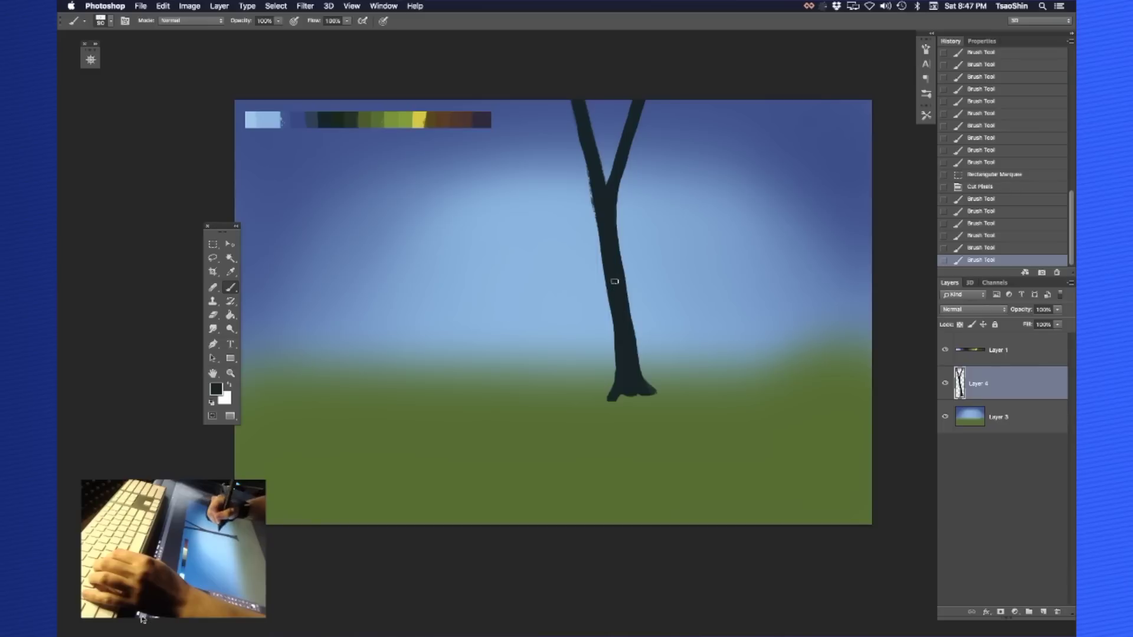
left_click(628, 346)
left_click(634, 366)
left_click_drag(654, 394, 661, 396)
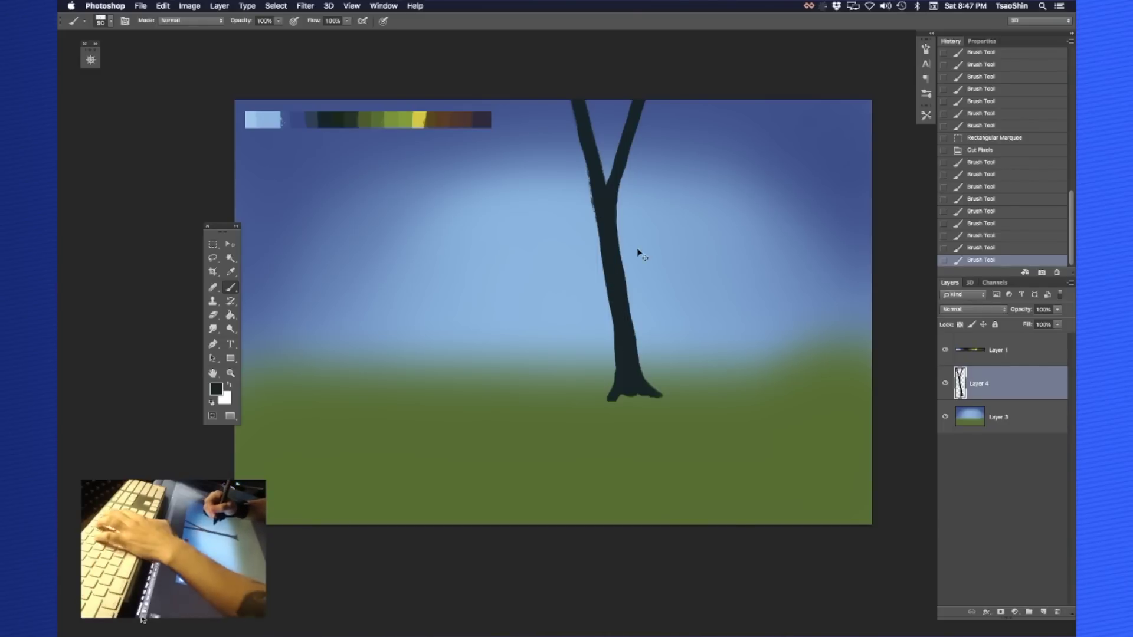
Move the painted tree to the right side of the canvas, beside the small hill
key("super+plus")
key("super+plus")
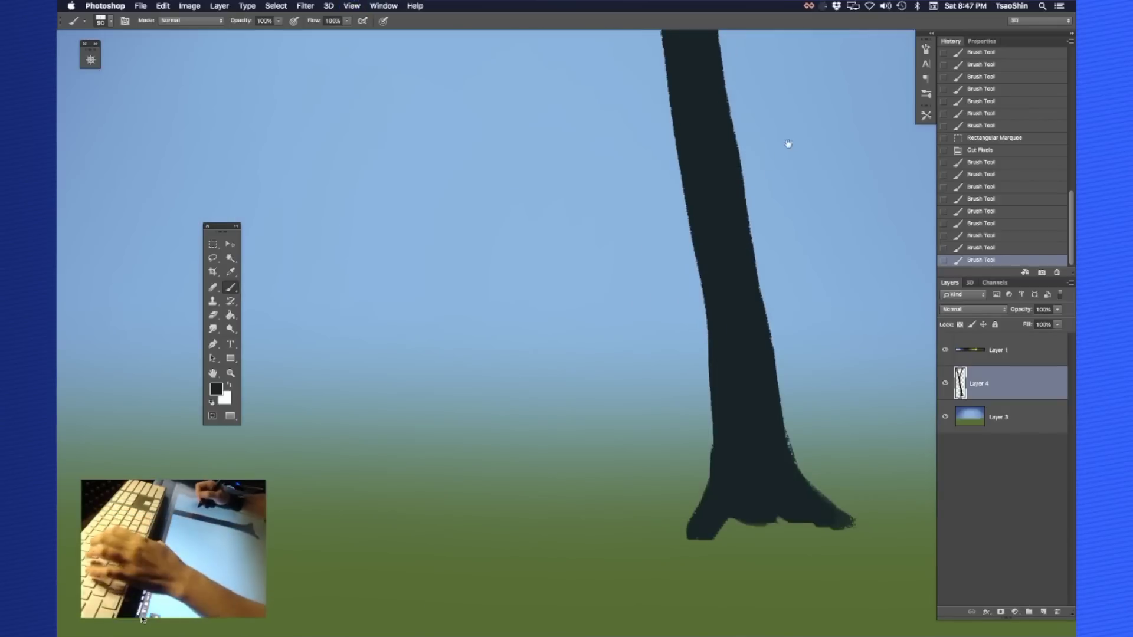
mouse_move(789, 143)
left_mouse_down()
mouse_move(611, 286)
mouse_move(547, 271)
left_mouse_up()
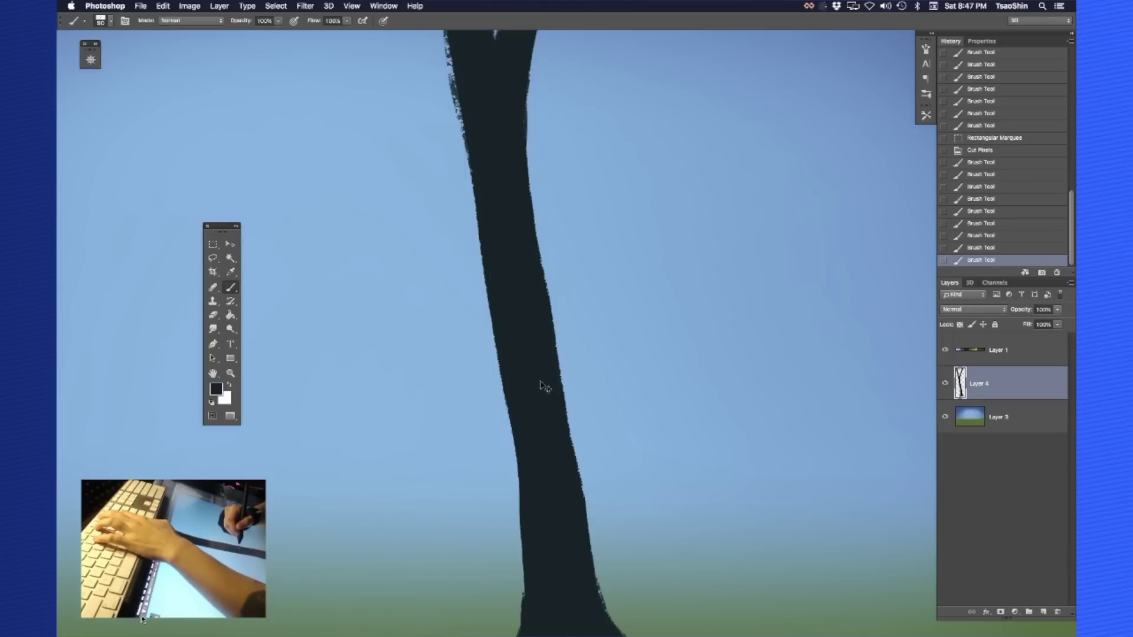
key("super+0")
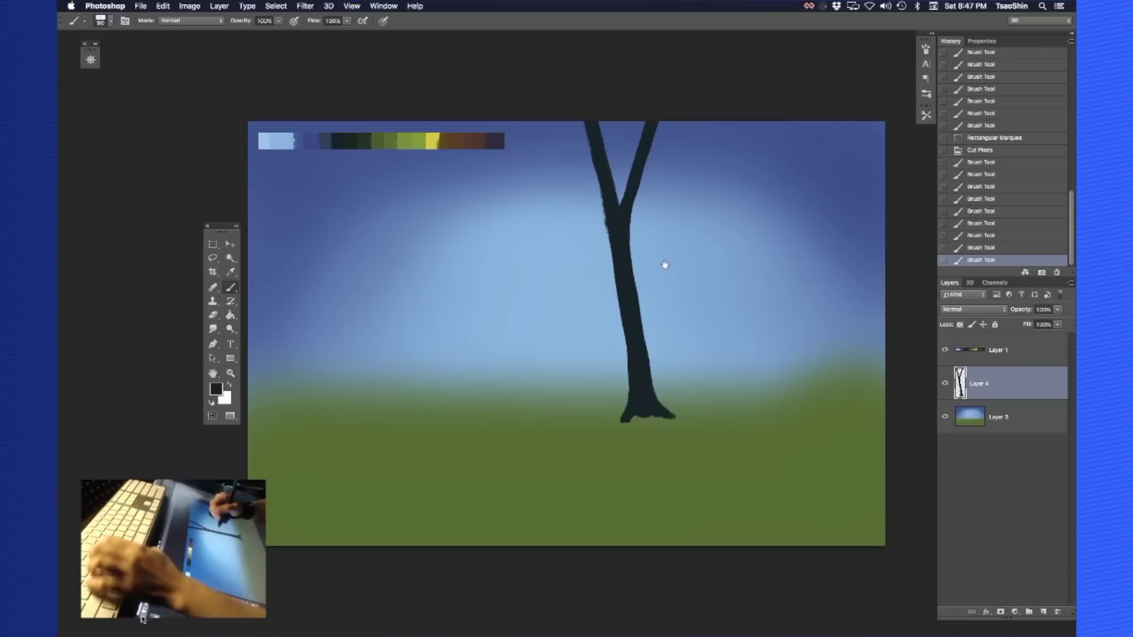
left_click_drag(665, 265, 652, 265)
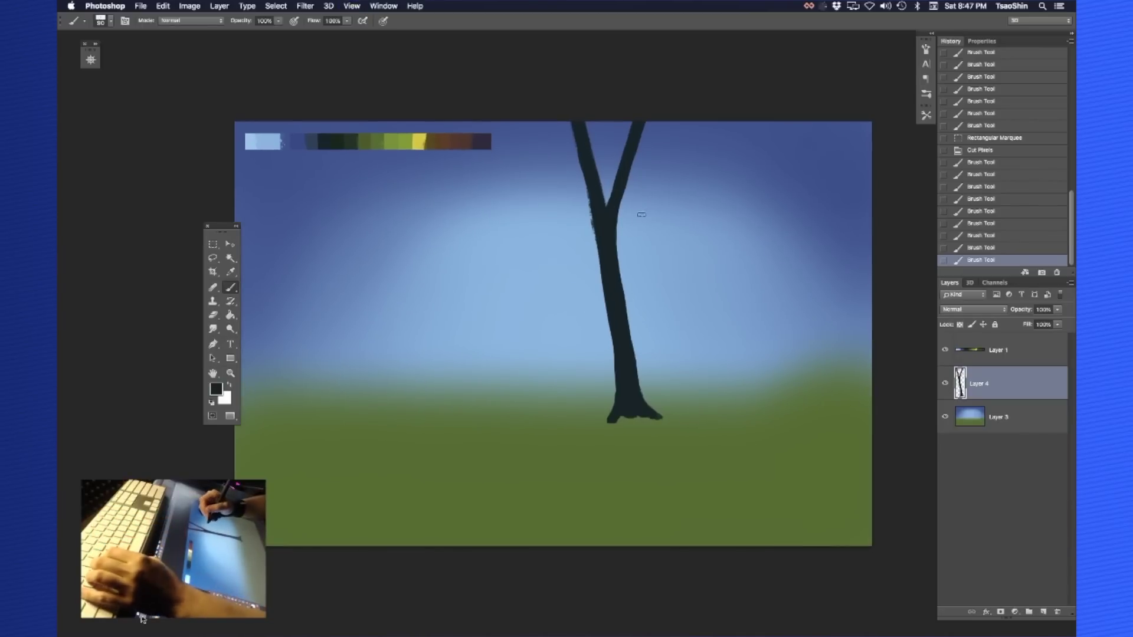
key("v")
left_click_drag(616, 302, 749, 299)
left_click_drag(639, 335, 665, 317)
Paint a second dark tree near the canvas's left edge, with a slim leaning trunk and a branch forking right at the top
key("b")
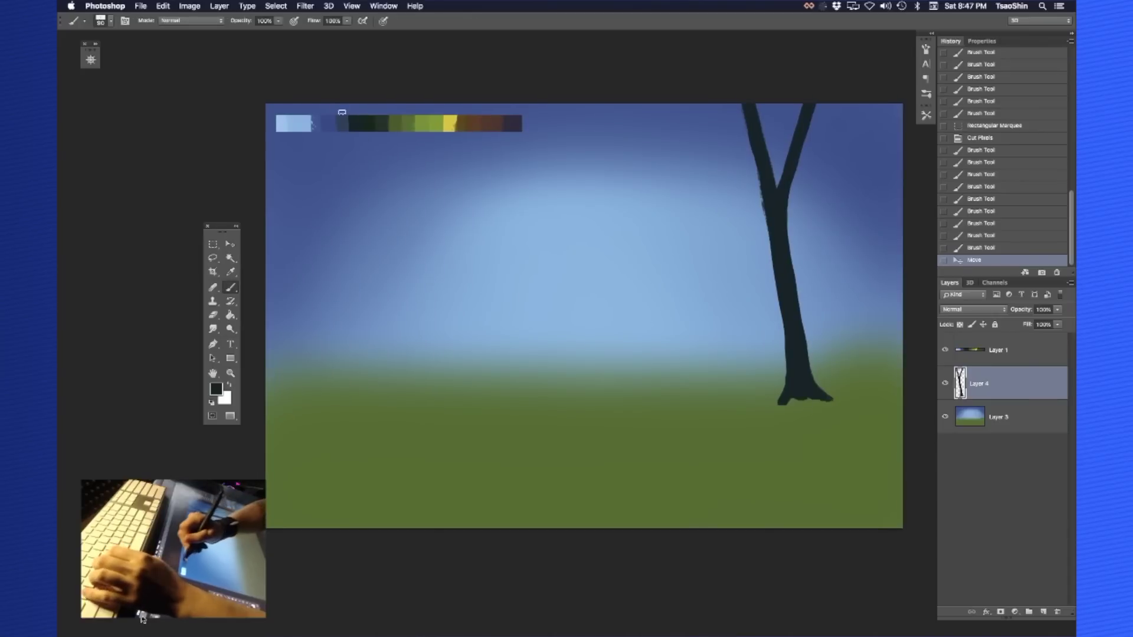
left_click_drag(334, 148, 311, 400)
mouse_move(361, 104)
left_mouse_down()
mouse_move(341, 160)
mouse_move(324, 294)
left_mouse_up()
left_click_drag(317, 334, 316, 344)
mouse_move(338, 177)
left_mouse_down()
mouse_move(317, 398)
mouse_move(328, 294)
mouse_move(322, 390)
left_mouse_up()
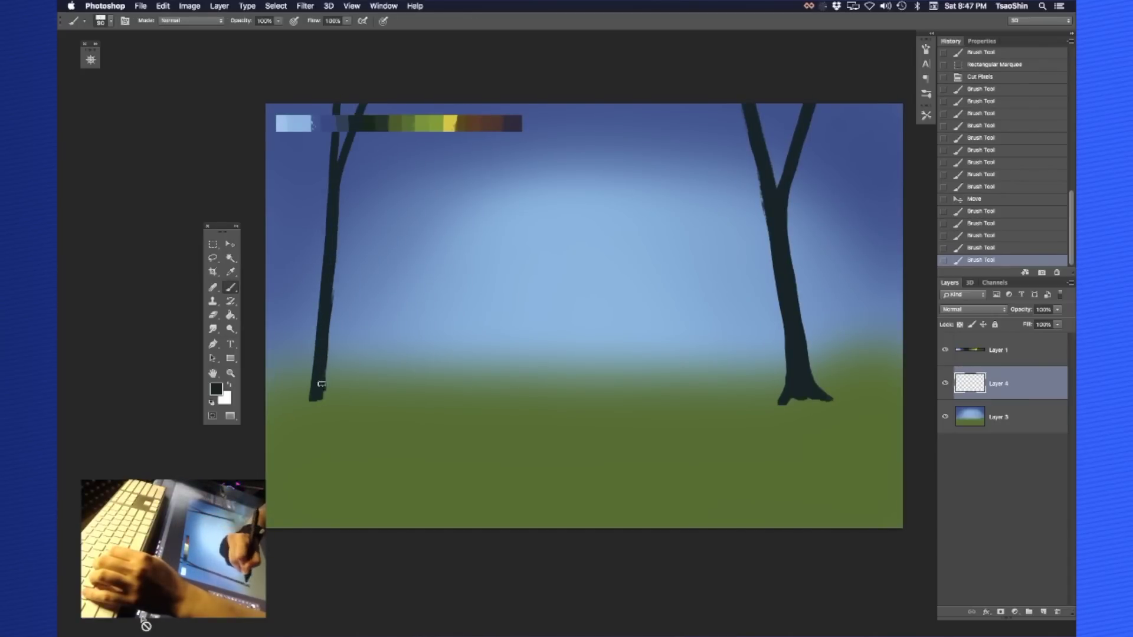
left_click_drag(321, 309, 326, 260)
left_click_drag(339, 105, 334, 132)
left_click_drag(334, 140, 335, 192)
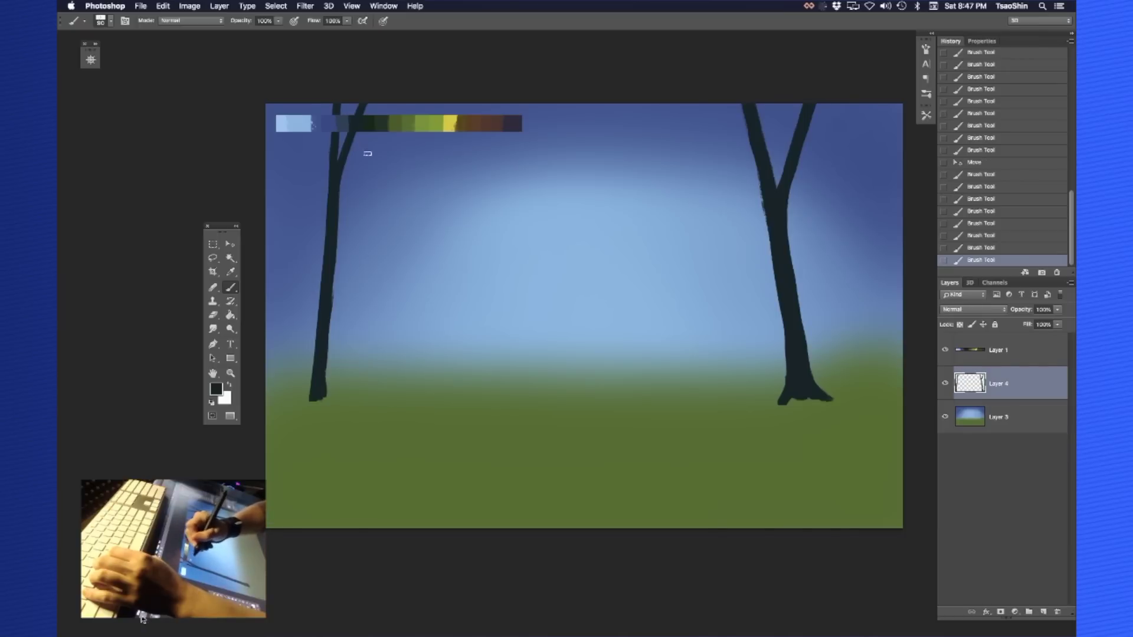
Paint a thinner leaning trunk just right of the left tree, thicken its base, and add a fine upright side branch
left_click_drag(386, 104, 331, 405)
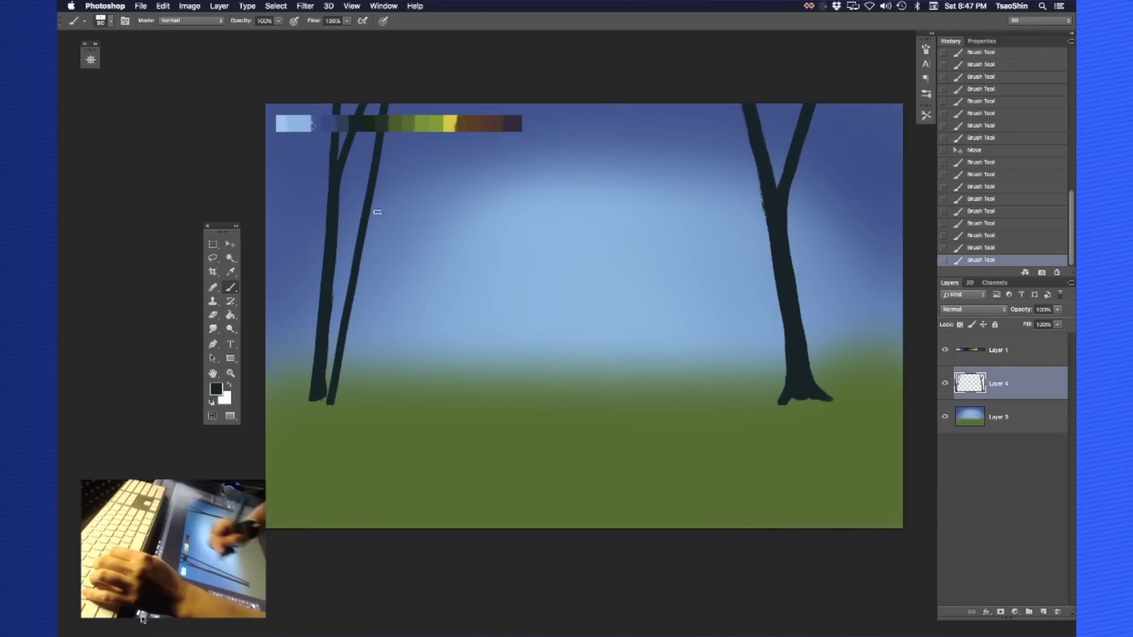
left_click_drag(347, 340, 332, 404)
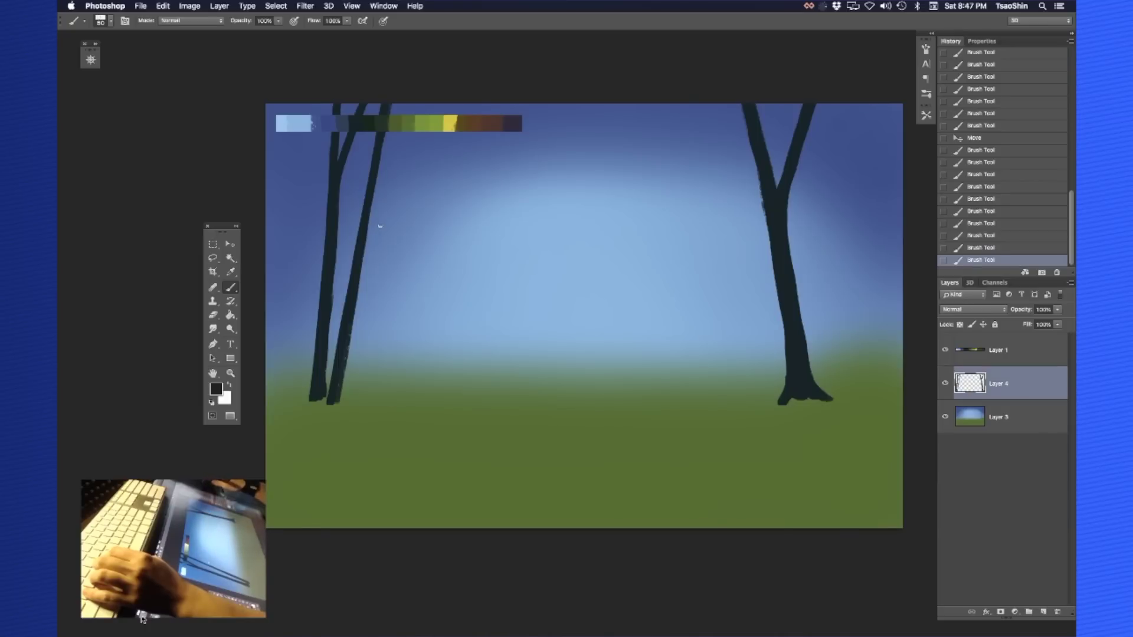
left_click_drag(356, 198, 352, 282)
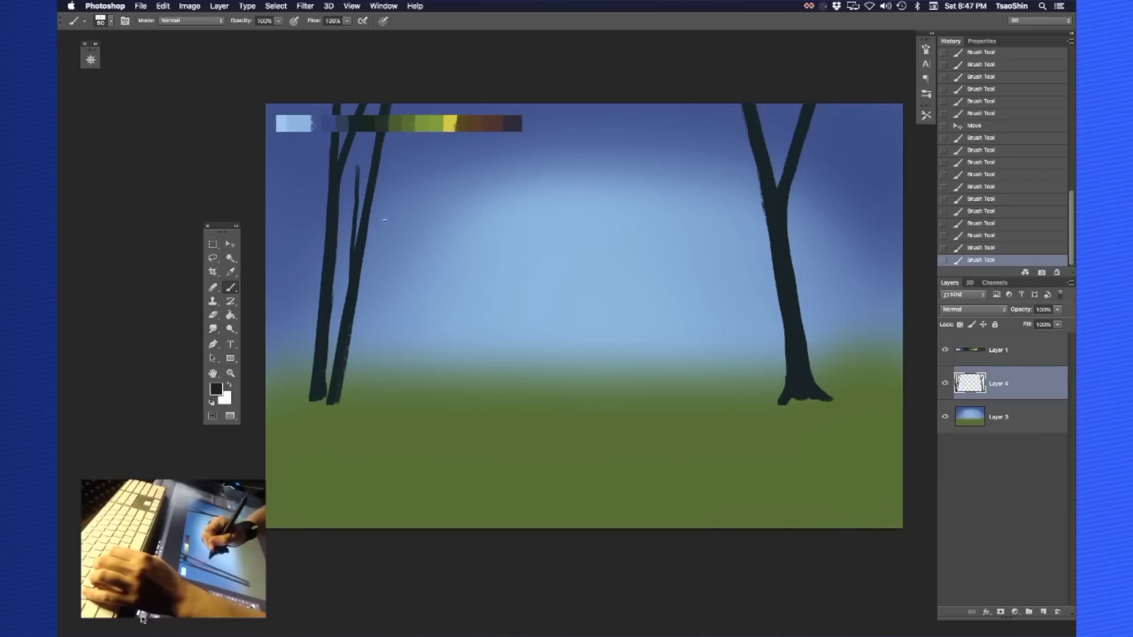
Paint a slim branch angling right off the second left trunk and flare small roots at the base of both left trees
mouse_move(385, 220)
left_mouse_down()
mouse_move(330, 398)
mouse_move(342, 404)
mouse_move(309, 401)
left_mouse_up()
left_click_drag(320, 359, 316, 372)
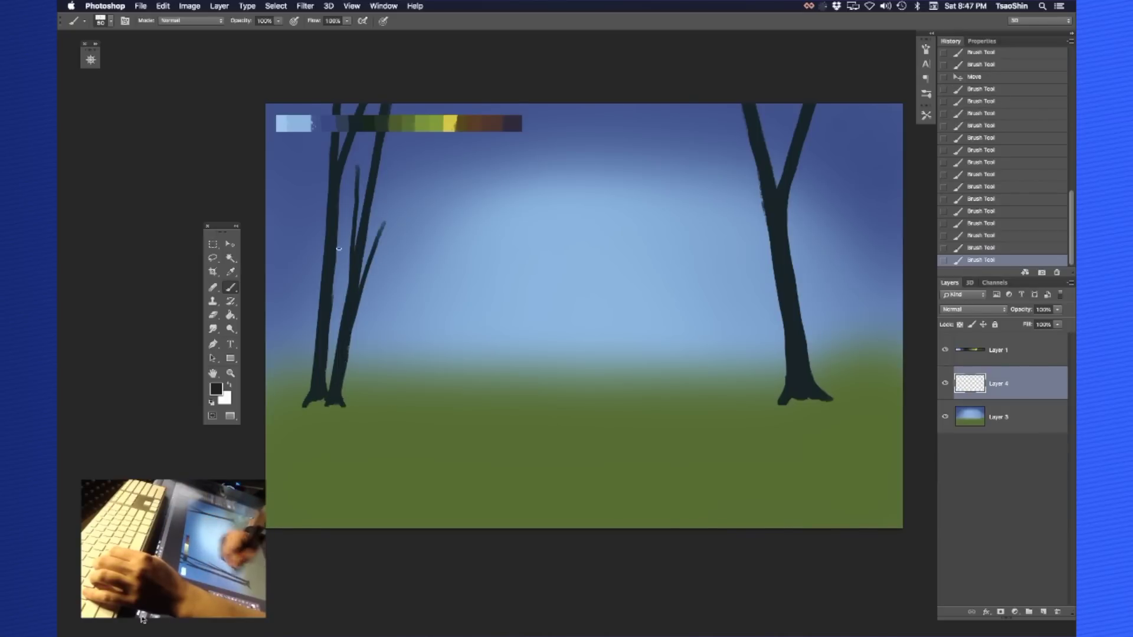
mouse_move(362, 106)
left_mouse_down()
mouse_move(332, 180)
mouse_move(333, 151)
left_mouse_up()
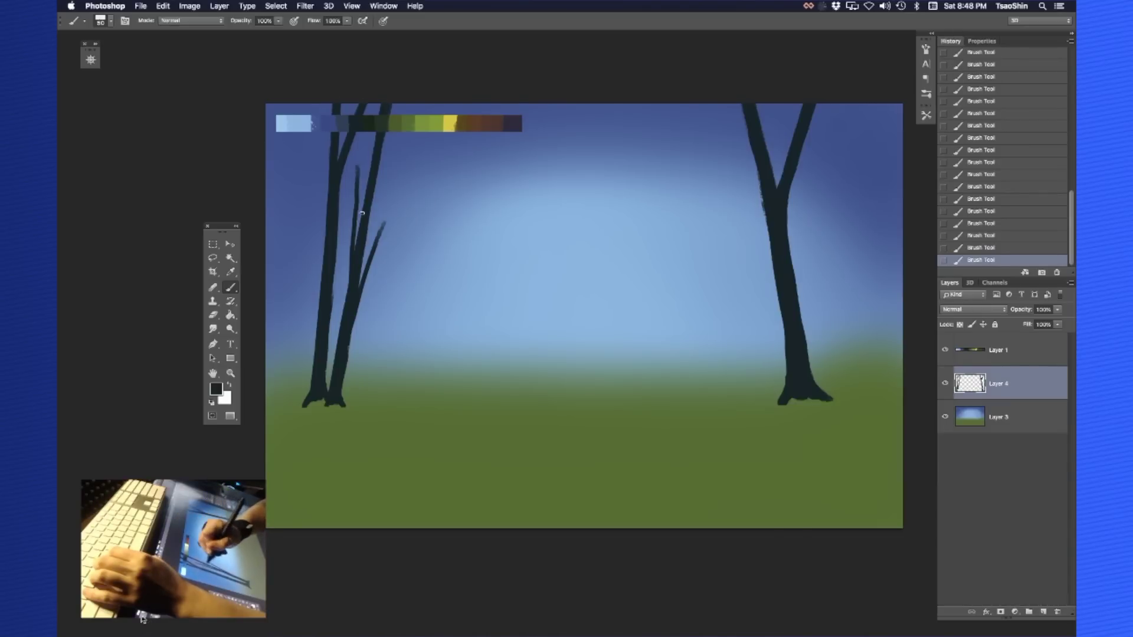
Move the colour palette strip to the upper middle of the canvas, clear of the left trees, and reselect Layer 4
key("v")
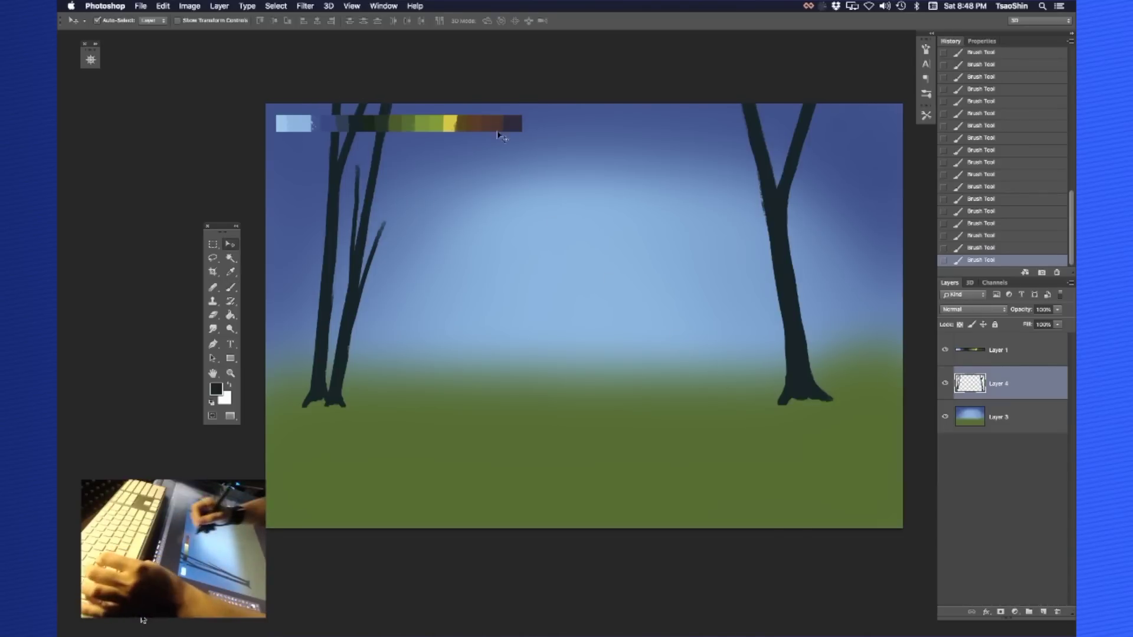
left_click_drag(491, 125, 647, 128)
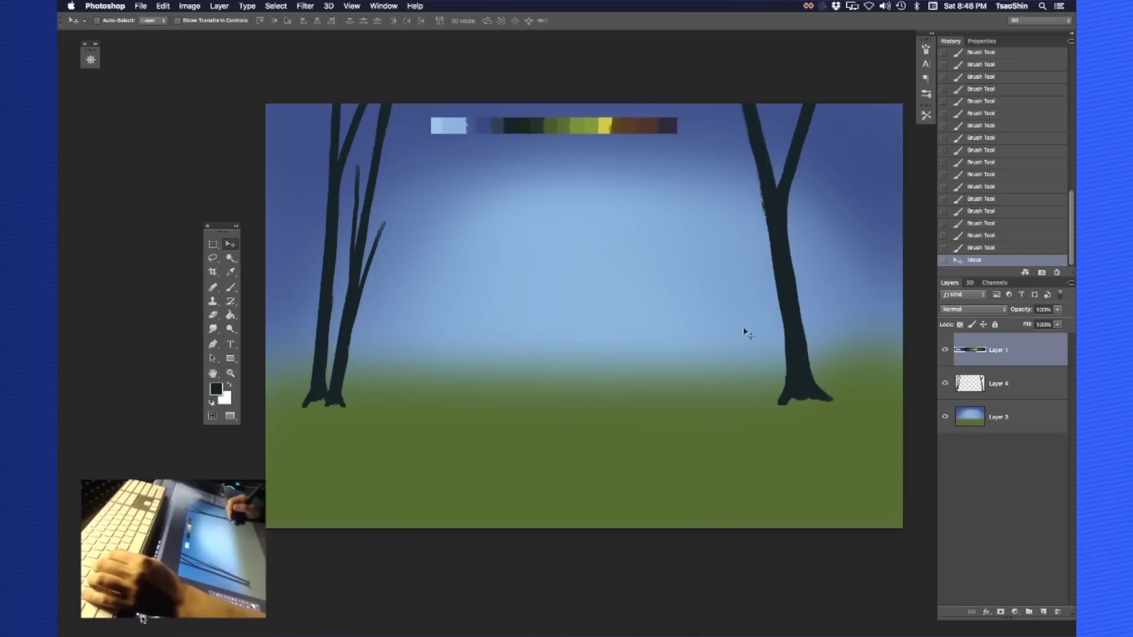
left_click(1013, 386)
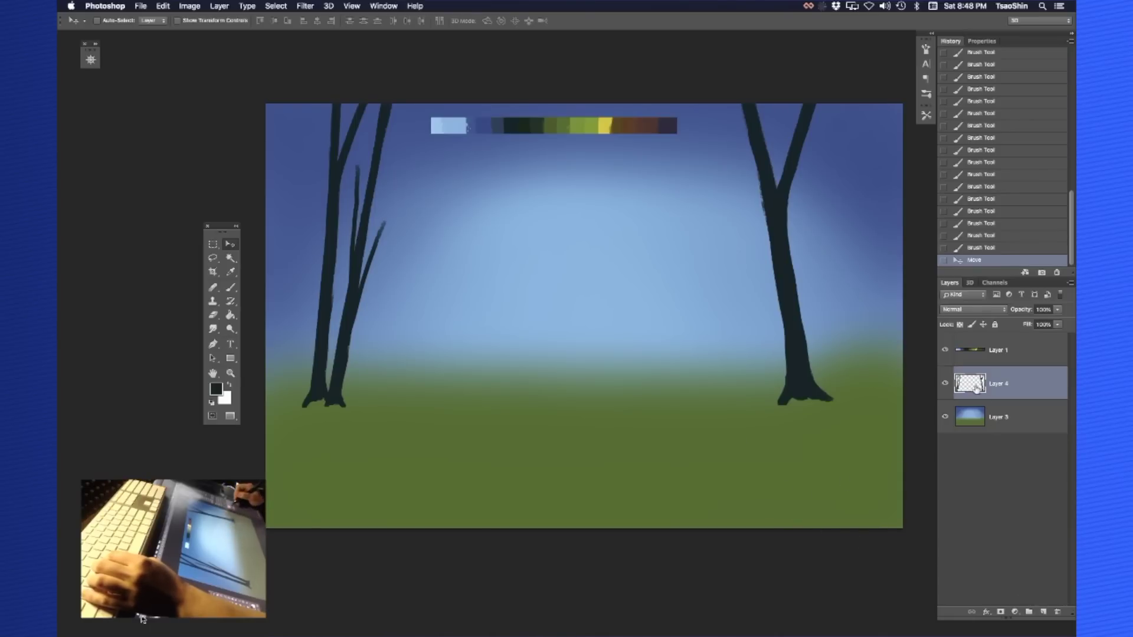
Add a new layer directly above the tree layer and clip it to the trees with a clipping mask
left_click_drag(773, 384, 756, 369)
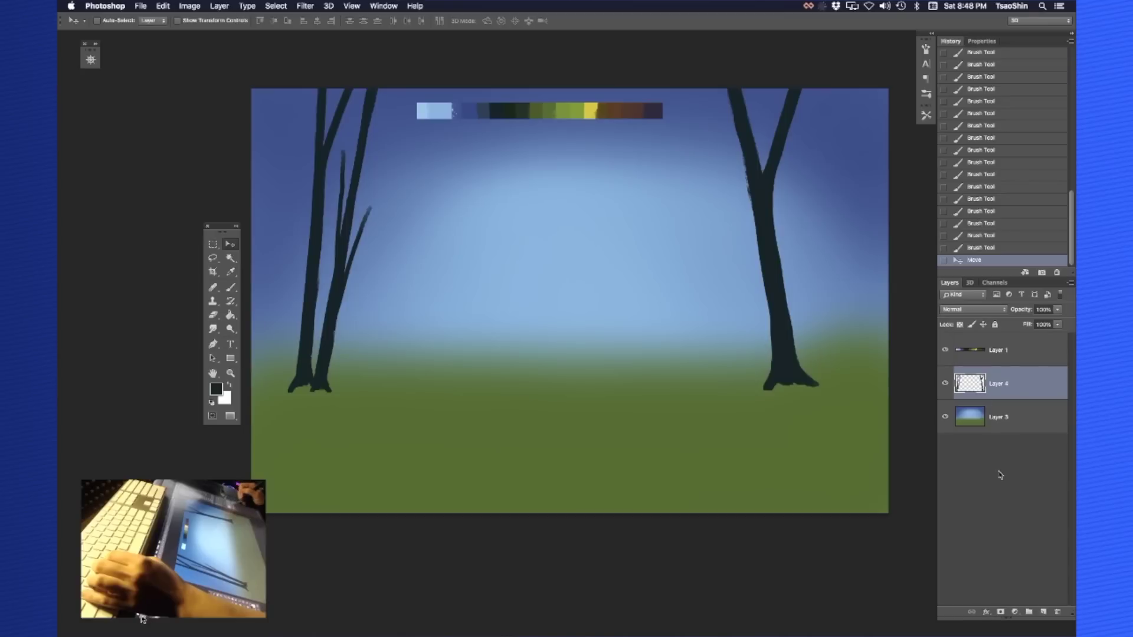
left_click(1043, 612)
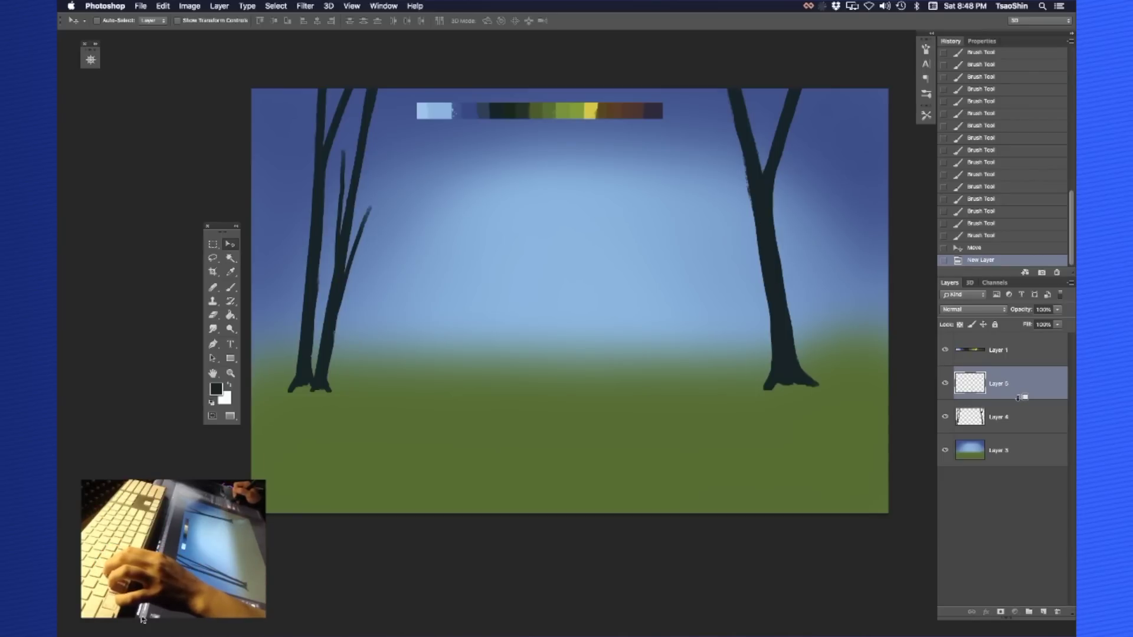
left_click(1018, 398, "alt")
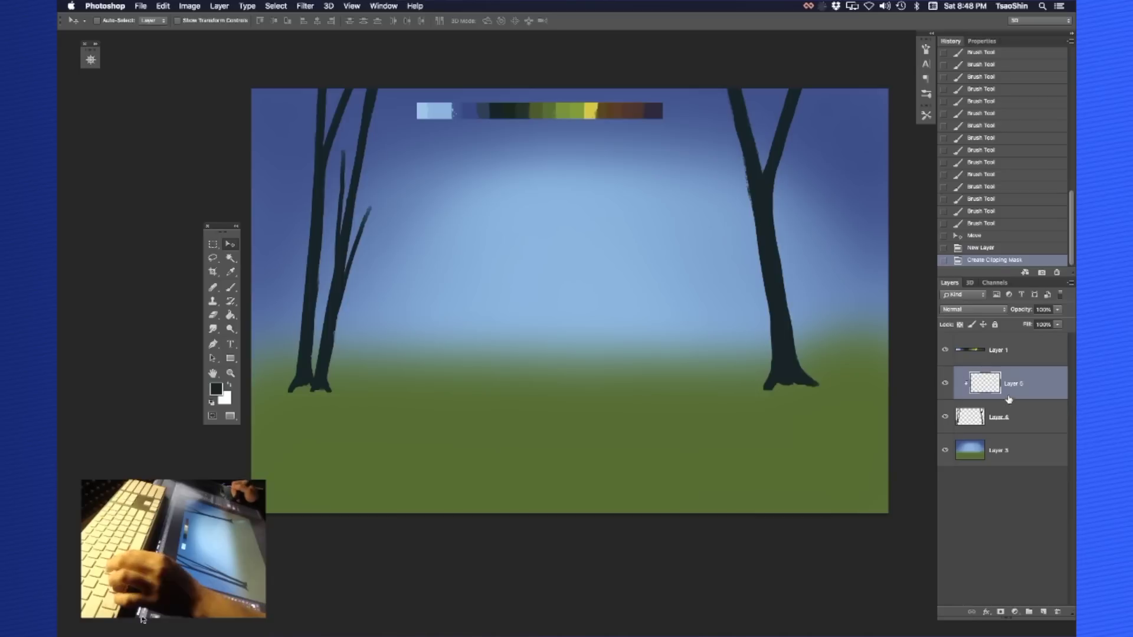
left_click(1013, 396, "alt")
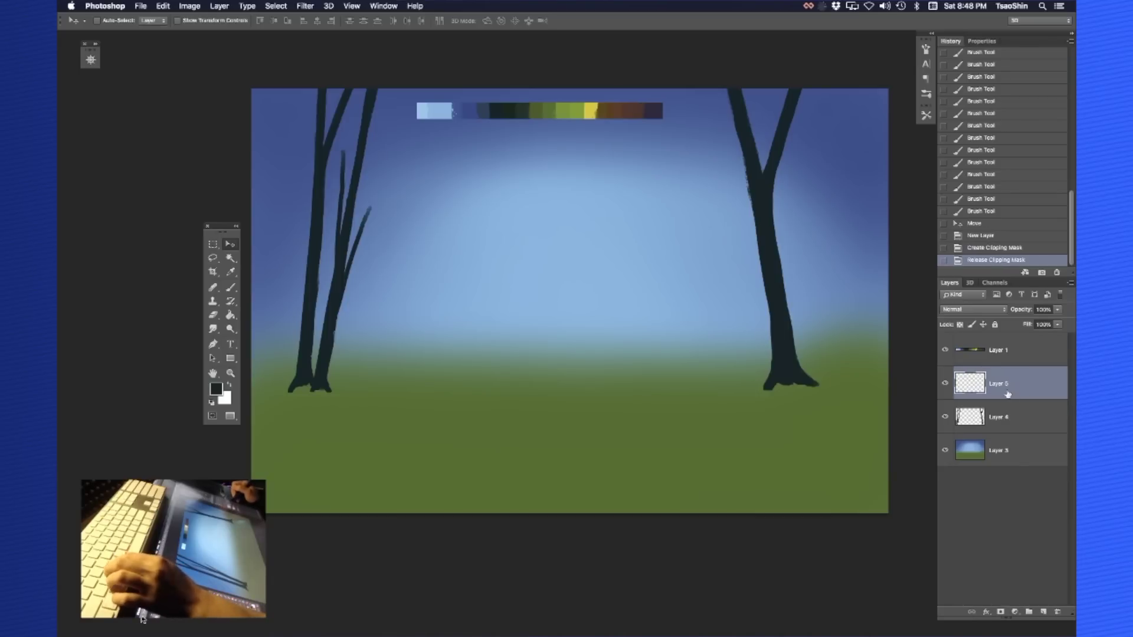
right_click(1020, 383)
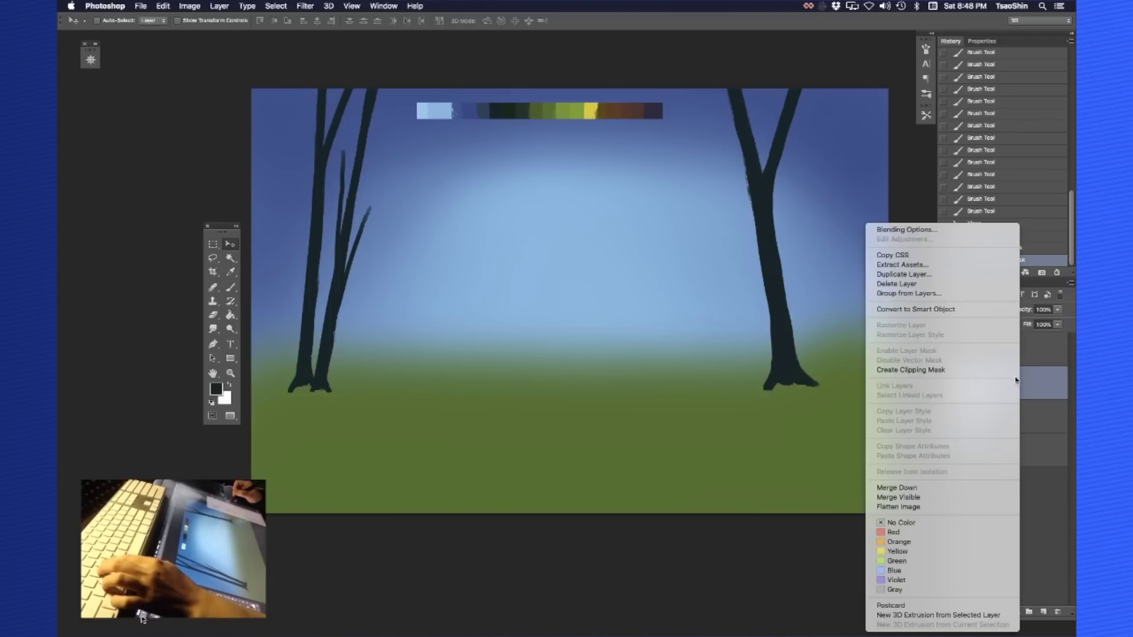
left_click(937, 370)
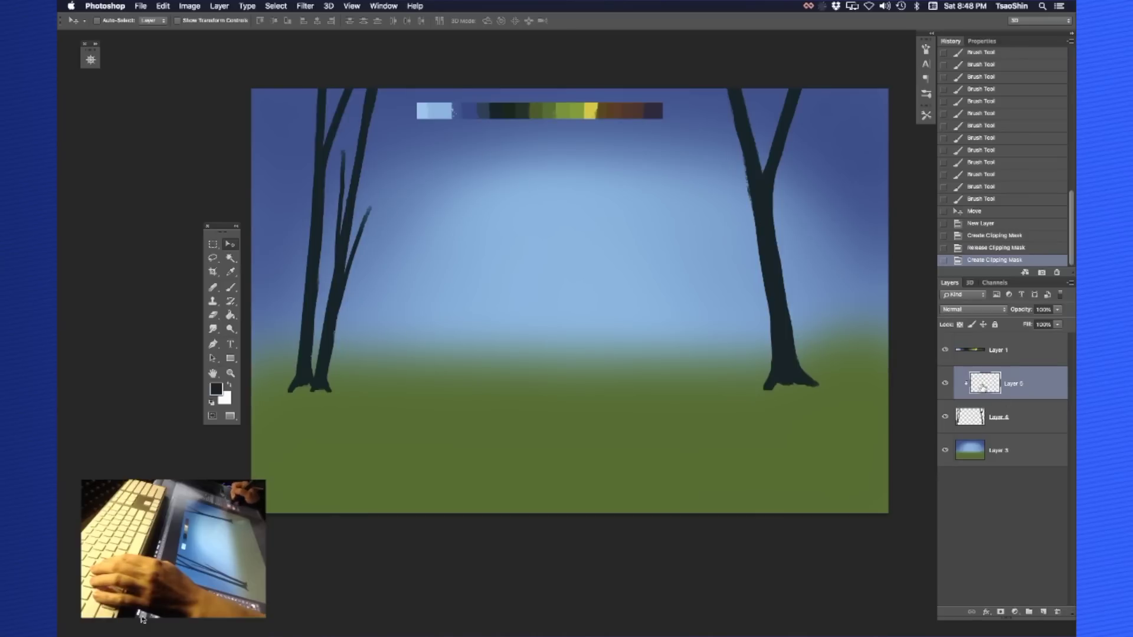
Dab a test patch of light green sampled from the palette onto the clipped layer and shift it across the canvas
key("b")
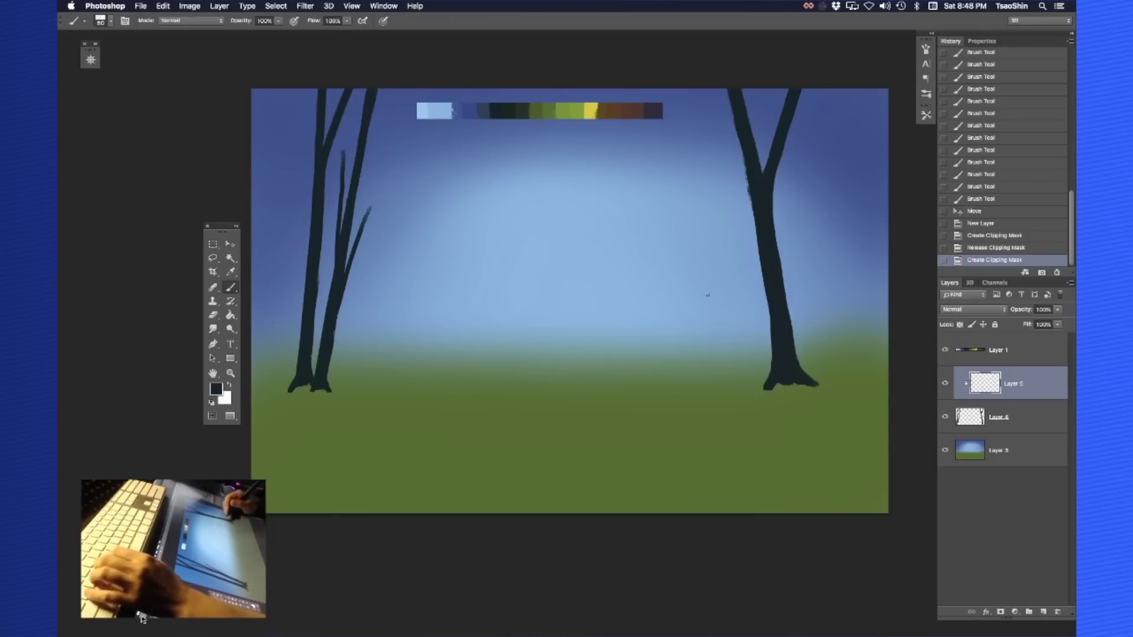
left_click(565, 110, "alt")
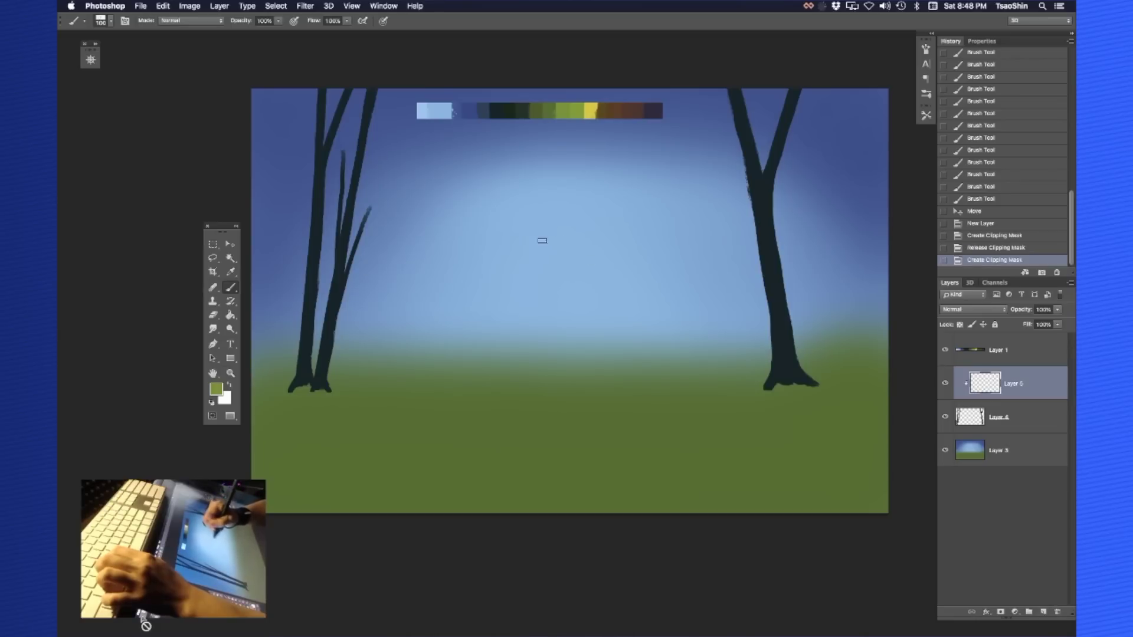
left_click_drag(554, 247, 569, 235)
key("v")
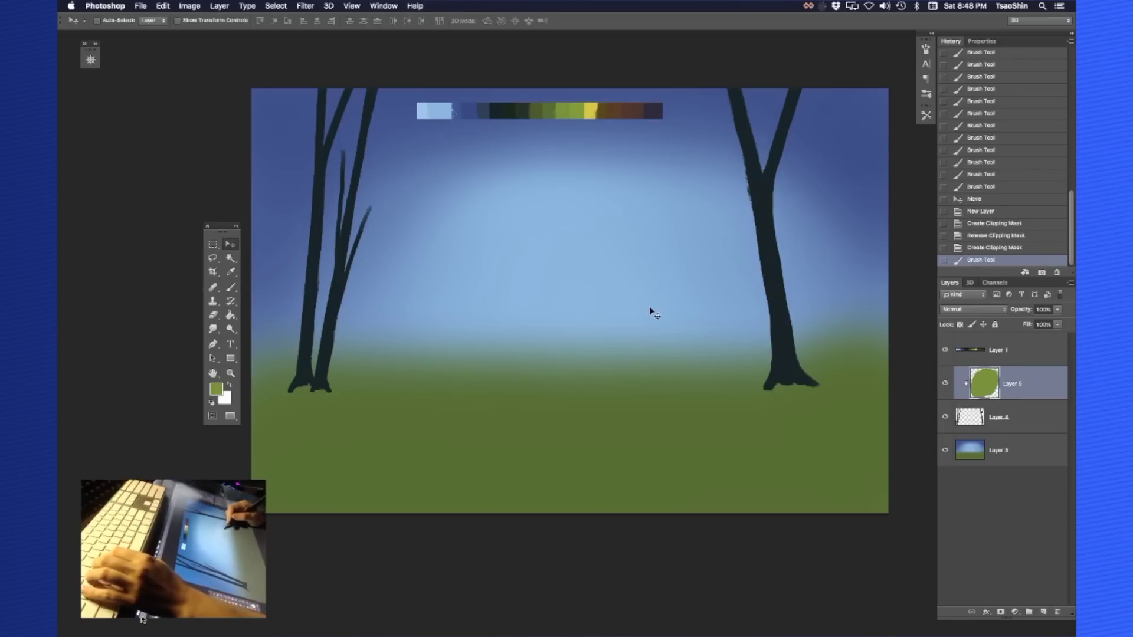
left_click_drag(649, 310, 605, 321)
key("alt+[")
left_click(984, 390)
Cut the green test paint from the clipped layer with a rectangular selection, leaving nothing selected
key("m")
left_click_drag(405, 438, 641, 157)
key("super+x")
left_click_drag(754, 465, 764, 446)
key("b")
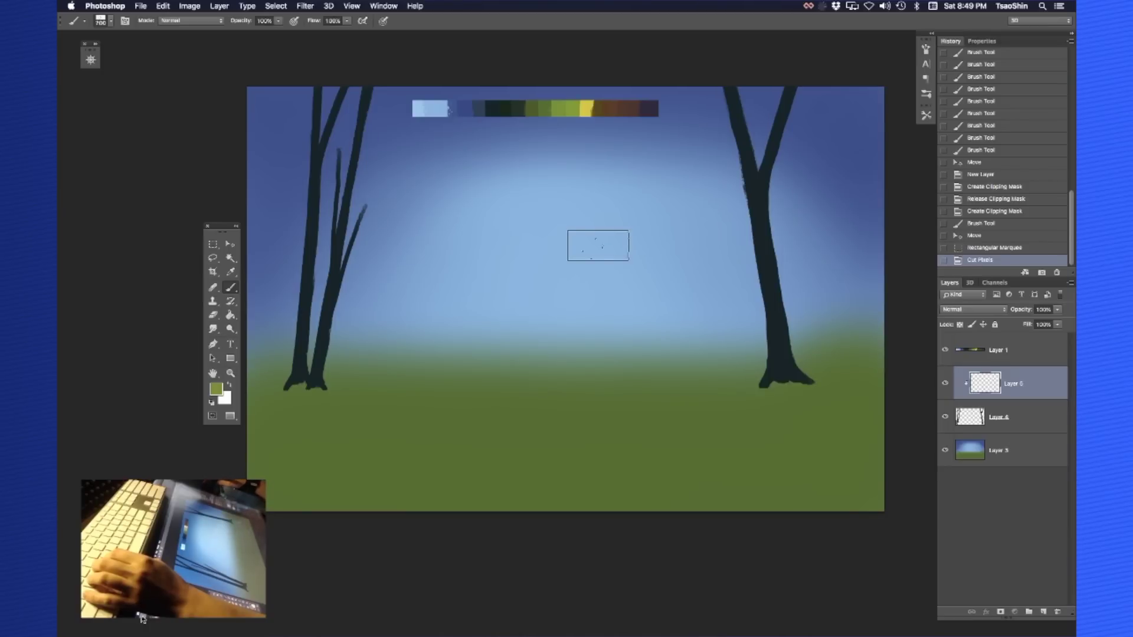
key("super+d")
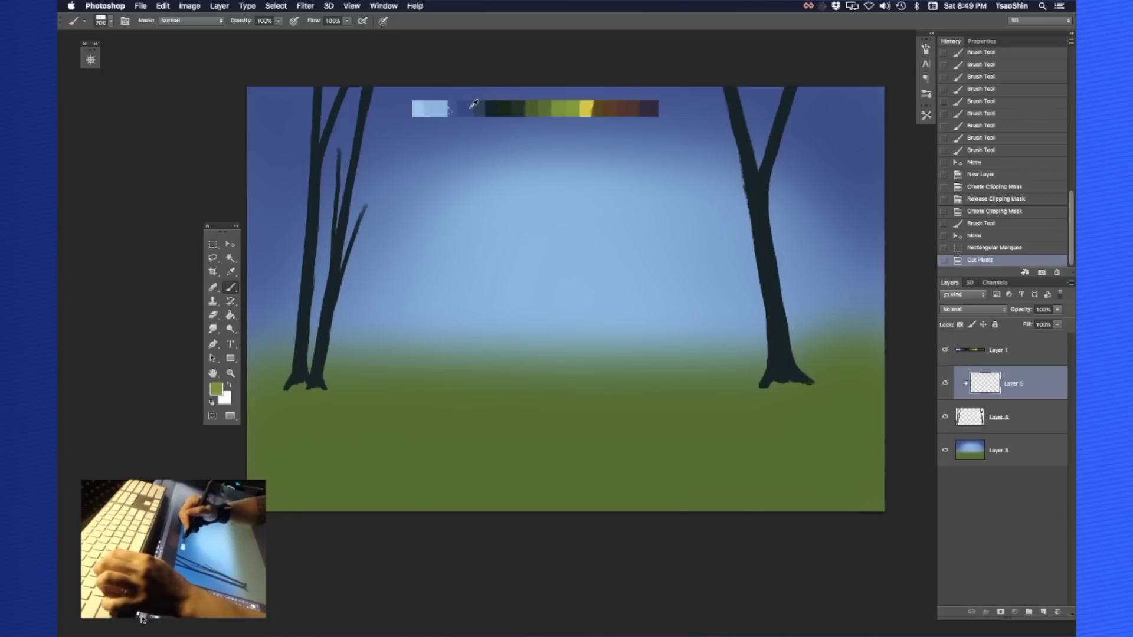
Brush mottled bark texture over all the trees in dark blue sampled from the palette, with the textured brush enlarged to 800
left_click(472, 104, "alt")
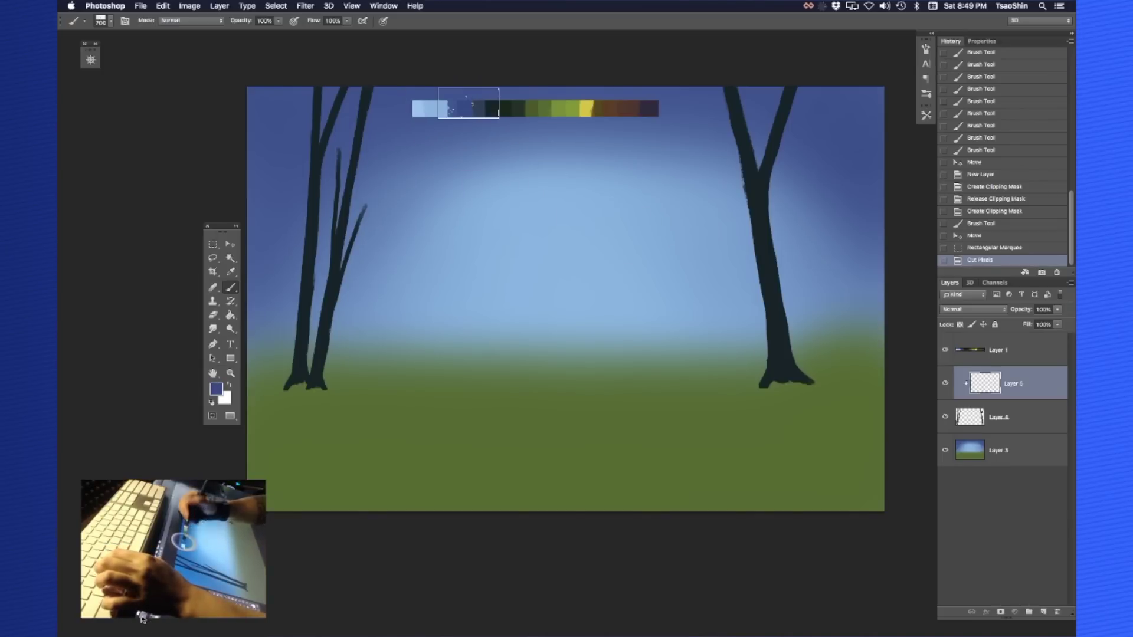
left_click_drag(754, 220, 739, 230)
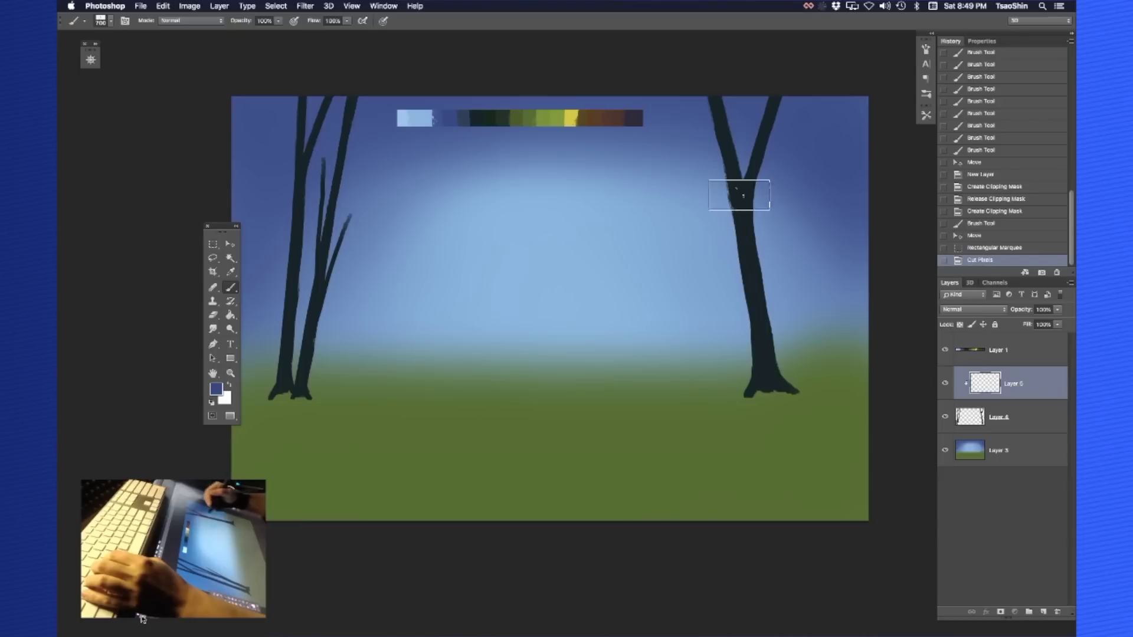
key("bracketright")
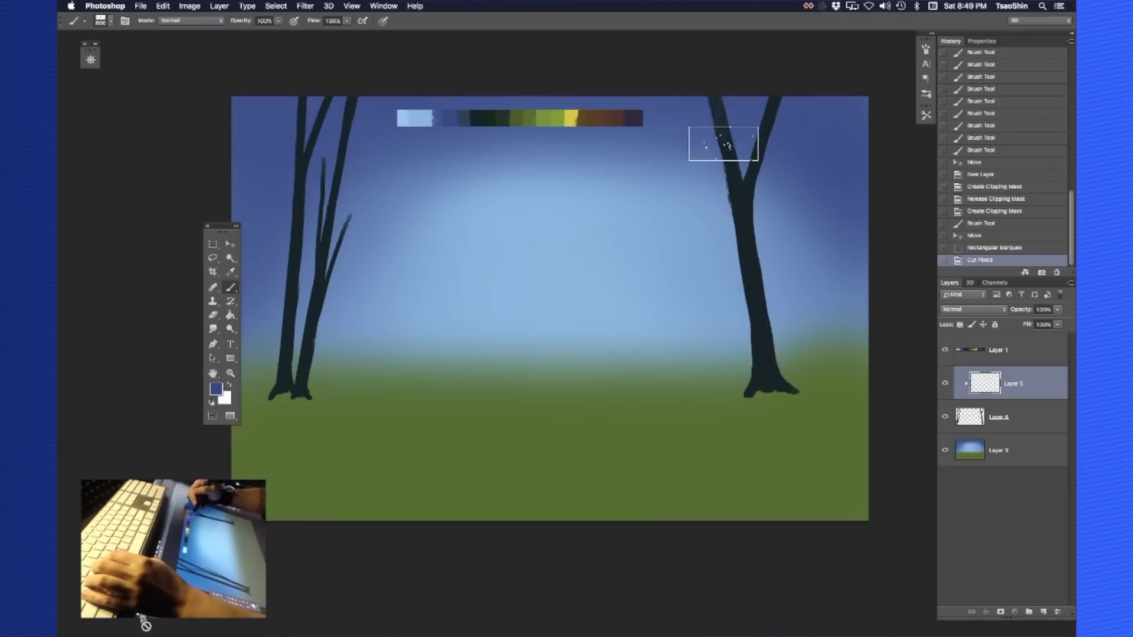
left_click_drag(739, 217, 761, 396)
left_click_drag(788, 97, 753, 209)
left_click_drag(318, 86, 286, 423)
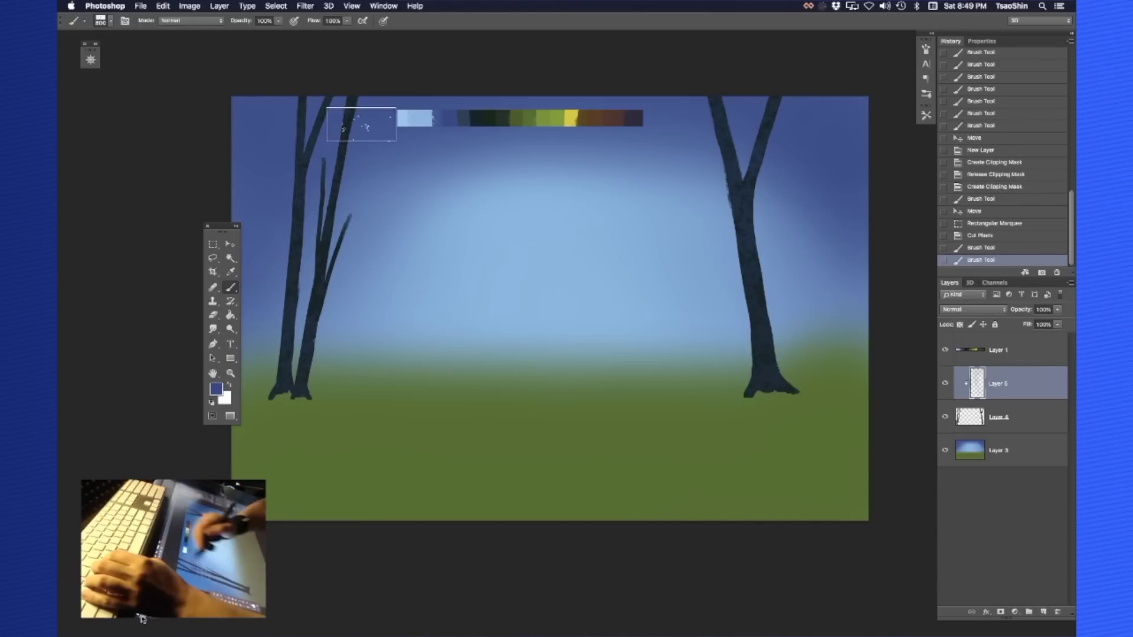
mouse_move(361, 124)
left_mouse_down()
mouse_move(339, 281)
mouse_move(378, 280)
left_mouse_up()
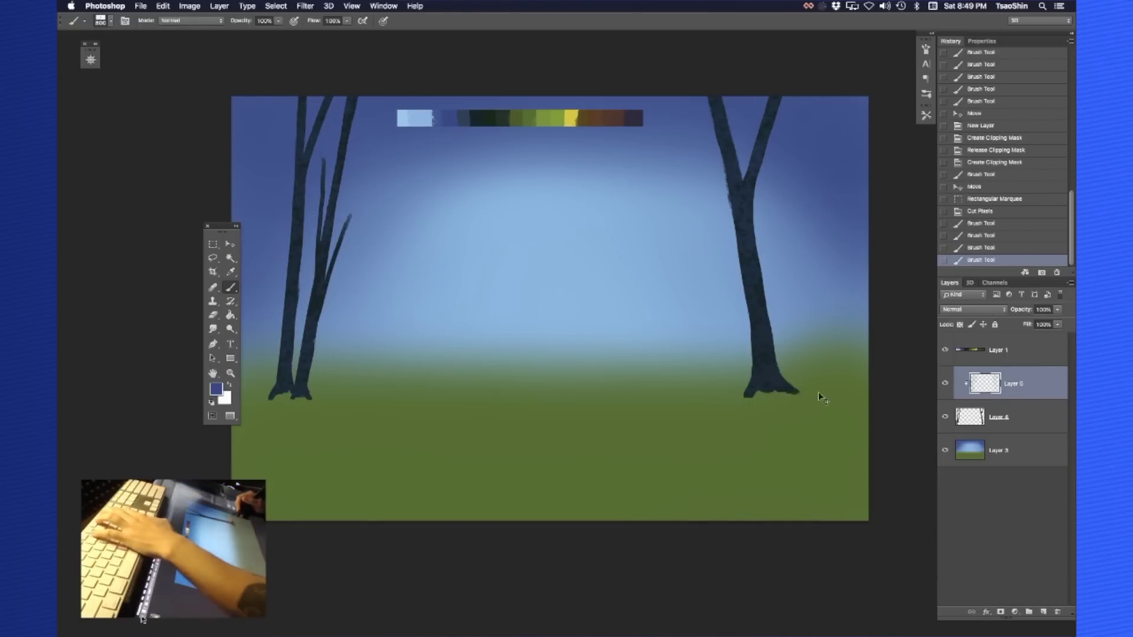
Examine the dark blue bark texture on the right tree up close, including its trunk and fork
key("super+plus")
key("super+plus")
left_click_drag(809, 272, 603, 375)
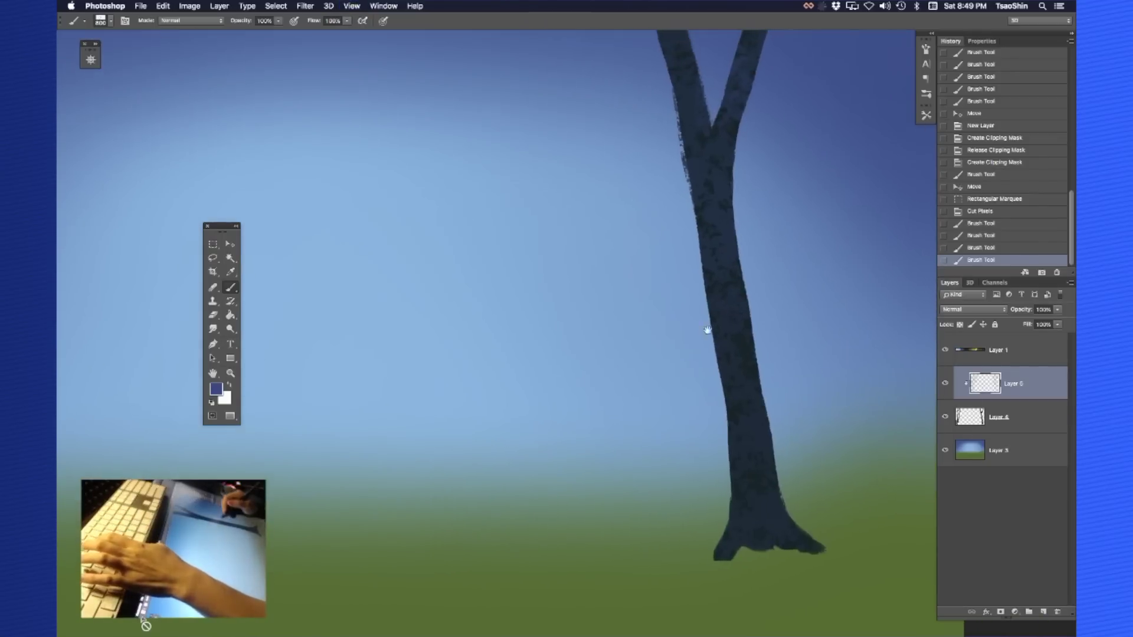
left_click_drag(778, 285, 610, 376)
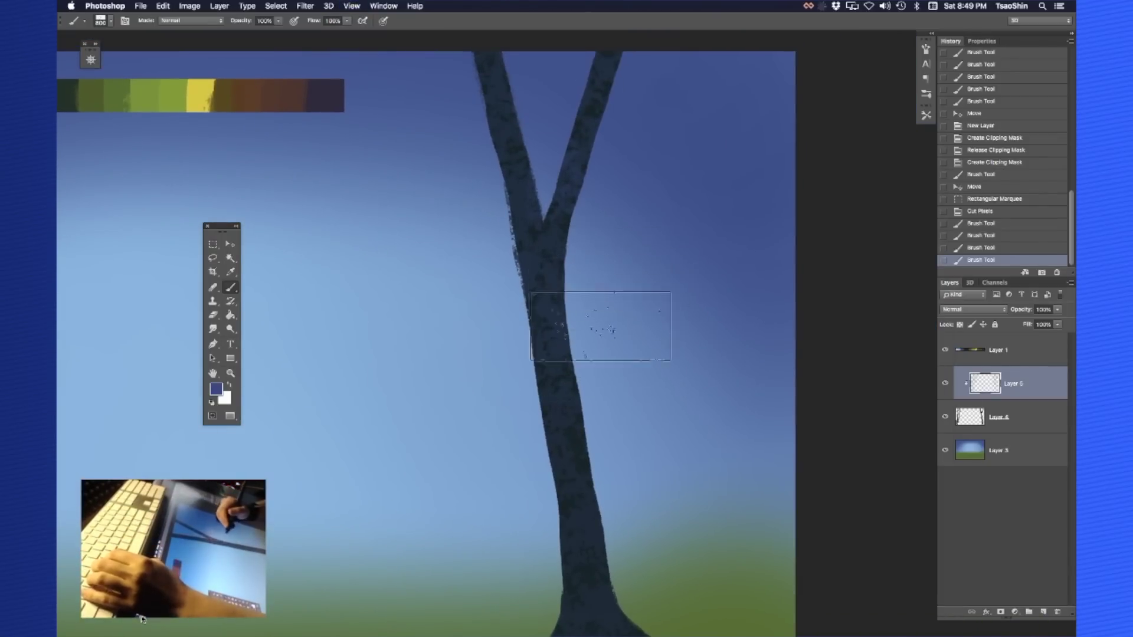
key("super+minus")
key("super+minus")
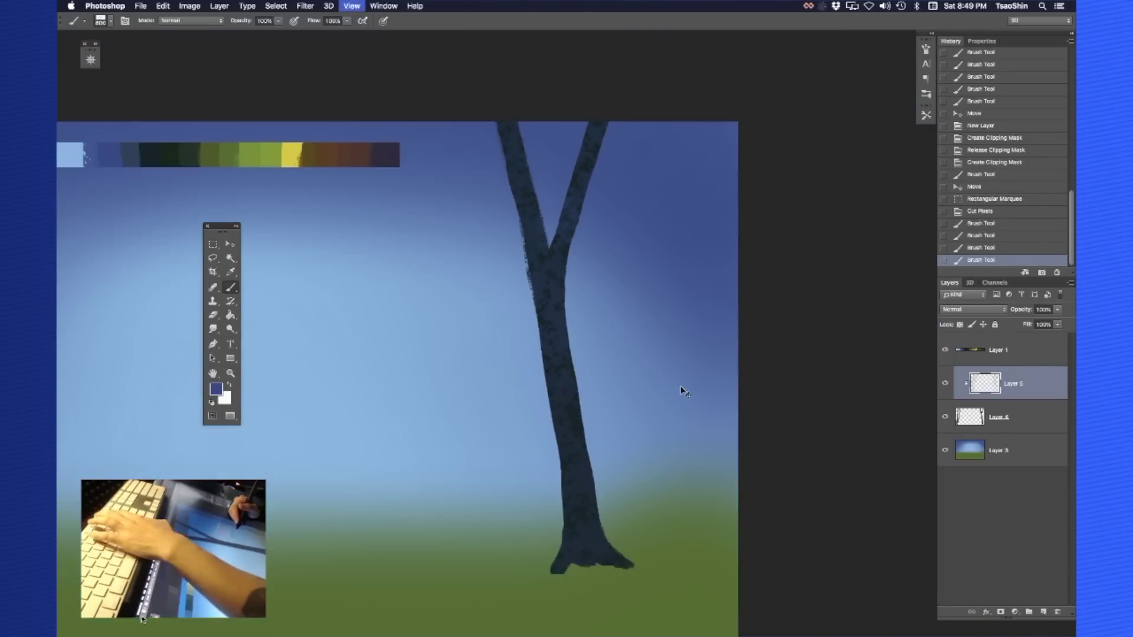
left_click_drag(752, 322, 728, 321)
left_click_drag(665, 387, 672, 377)
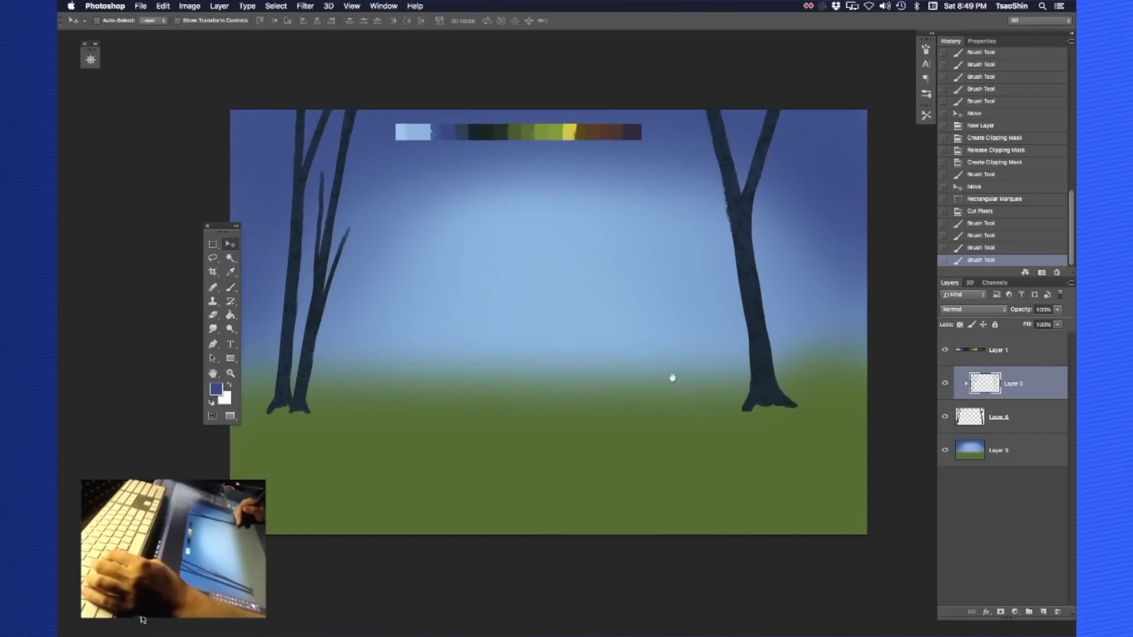
Brush light blue sampled from the palette over the right tree's trunk and both forks as bark highlights
left_click(432, 129, "alt")
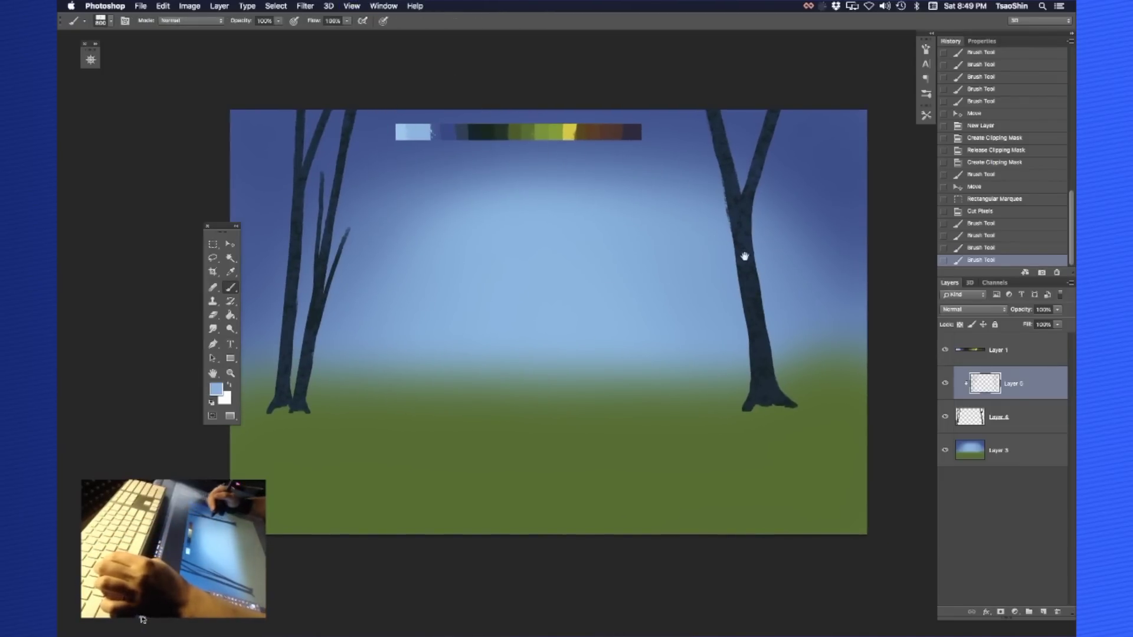
scroll(747, 266, "down", 1)
left_click_drag(751, 273, 746, 276)
left_click_drag(707, 92, 765, 428)
mouse_move(783, 94)
left_mouse_down()
mouse_move(758, 180)
mouse_move(723, 242)
left_mouse_up()
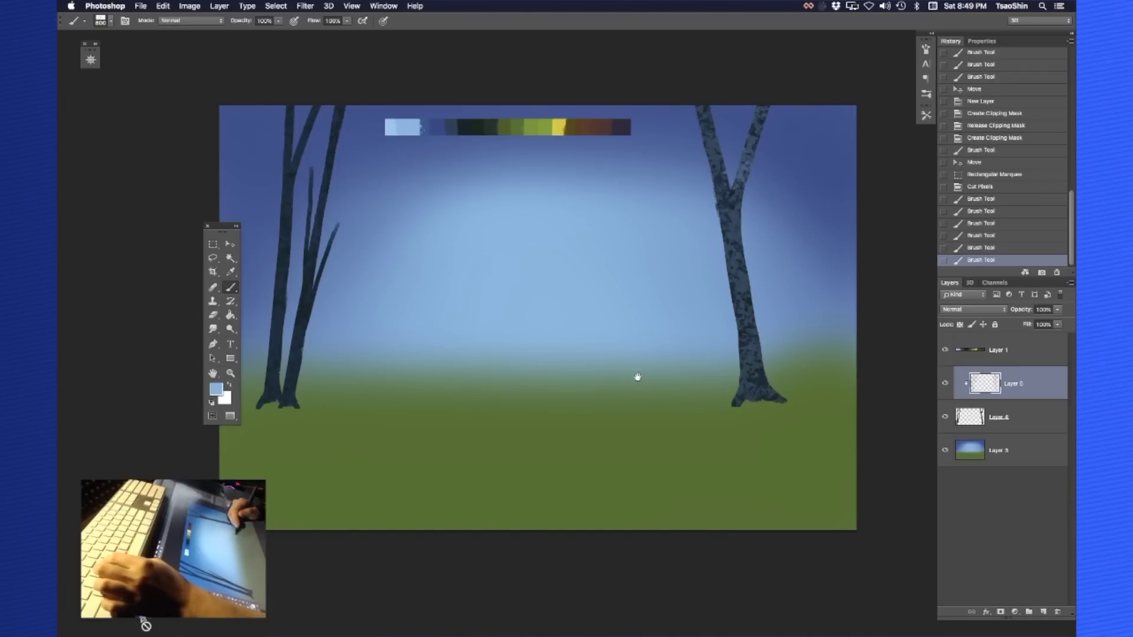
Brush the same light blue texture over the left trees and add another pass down the right tree's lower trunk
left_click_drag(638, 377, 673, 372)
mouse_move(330, 118)
left_mouse_down()
mouse_move(316, 401)
mouse_move(394, 400)
left_mouse_up()
mouse_move(749, 378)
left_mouse_down()
mouse_move(785, 403)
mouse_move(758, 392)
left_mouse_up()
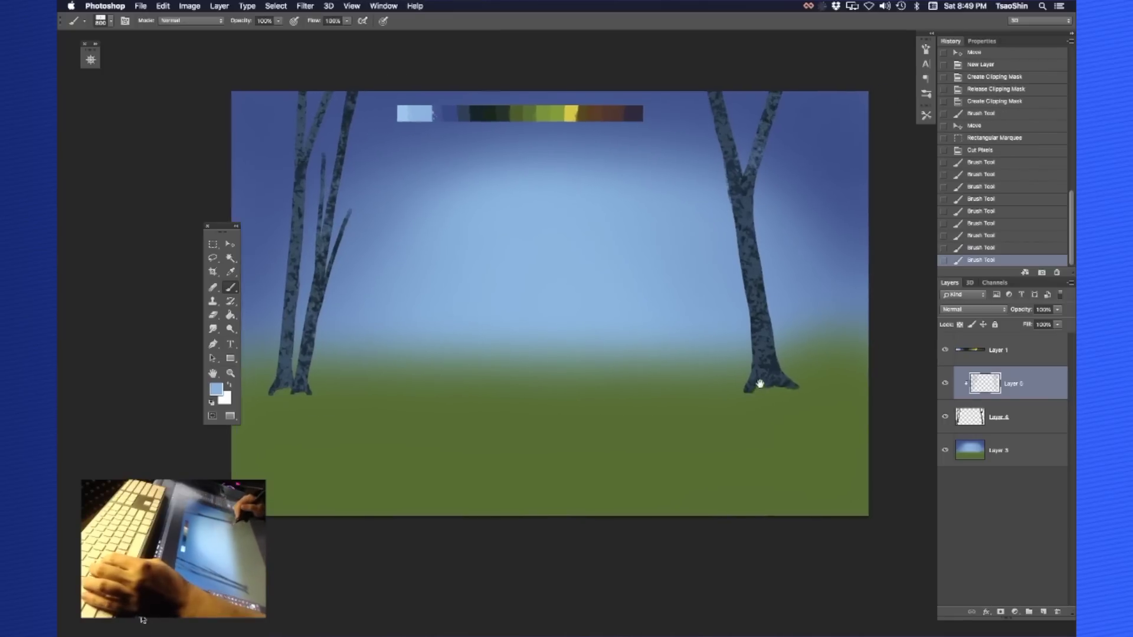
left_click_drag(738, 228, 756, 400)
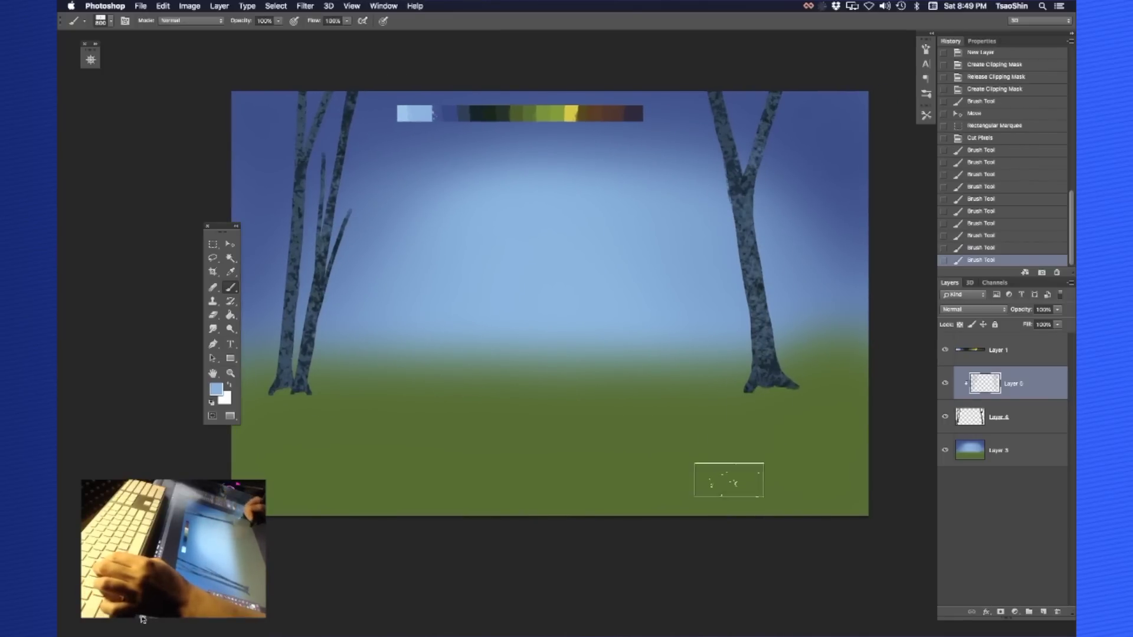
Inspect the layered light and dark blue bark detail on the right trunk at high magnification, along with the overall painting
key("super+plus")
key("super+plus")
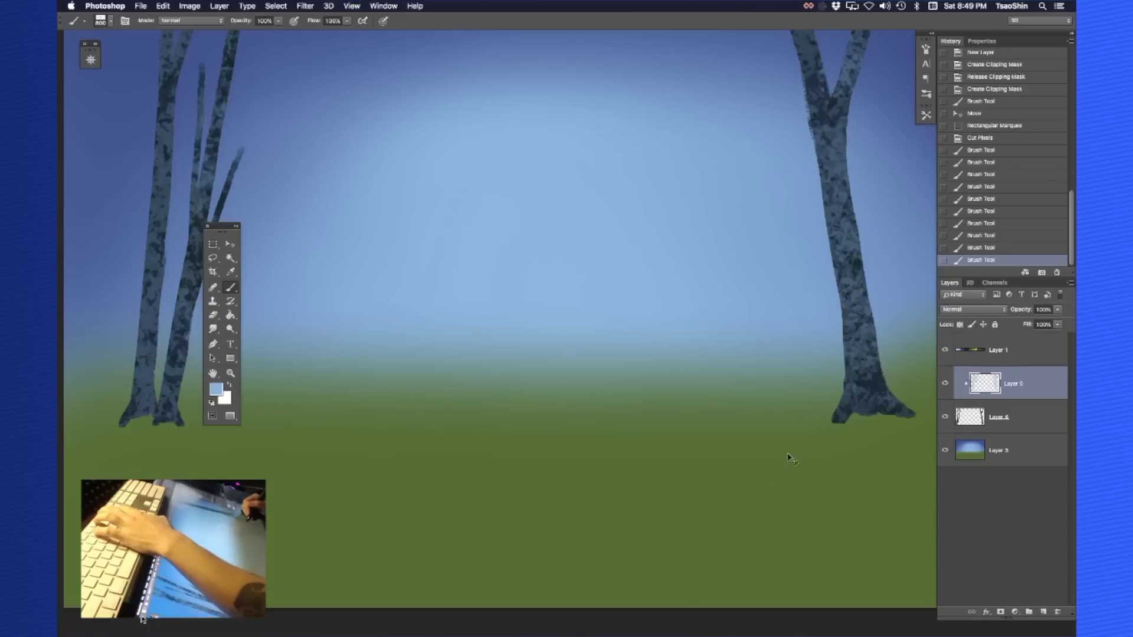
left_click_drag(796, 299, 529, 367)
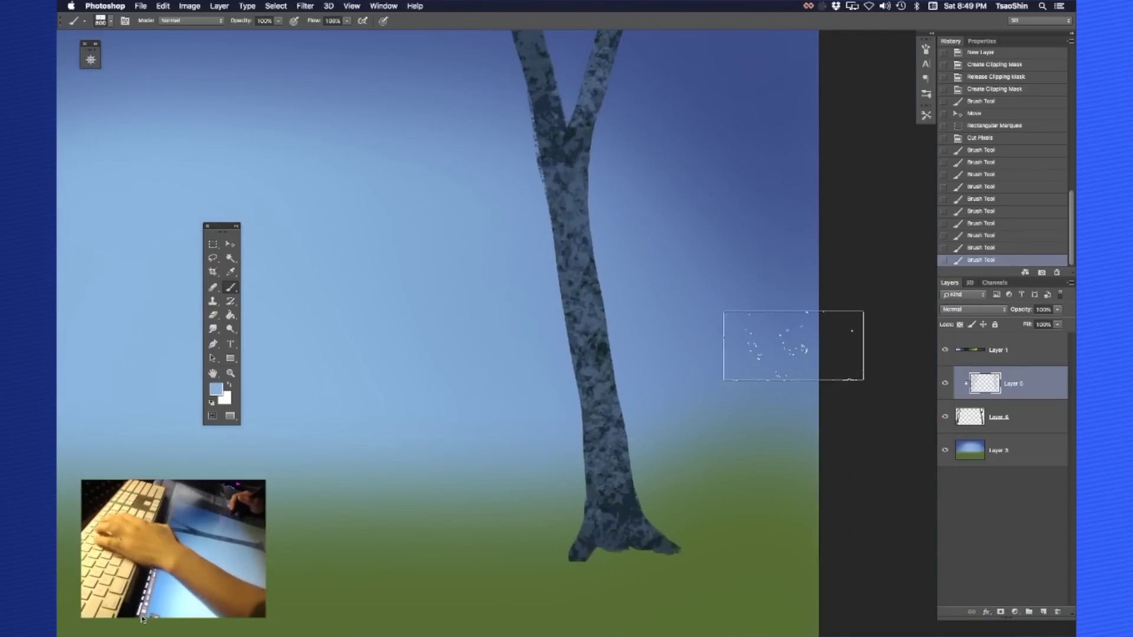
key("super+plus")
scroll(787, 354, "up", 3)
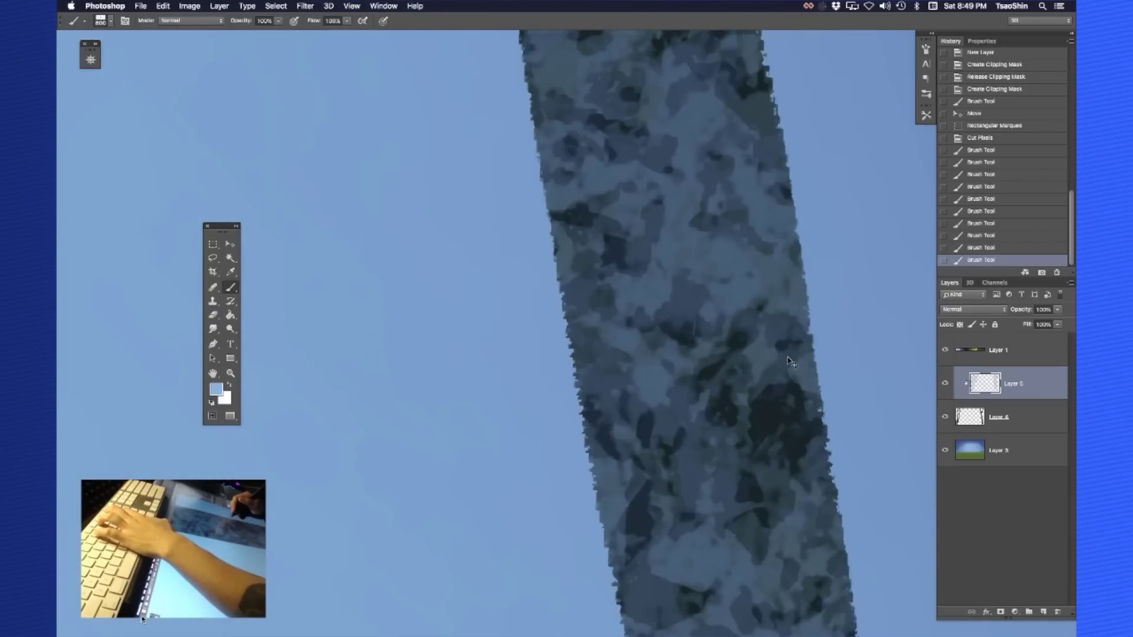
scroll(790, 361, "down", 6)
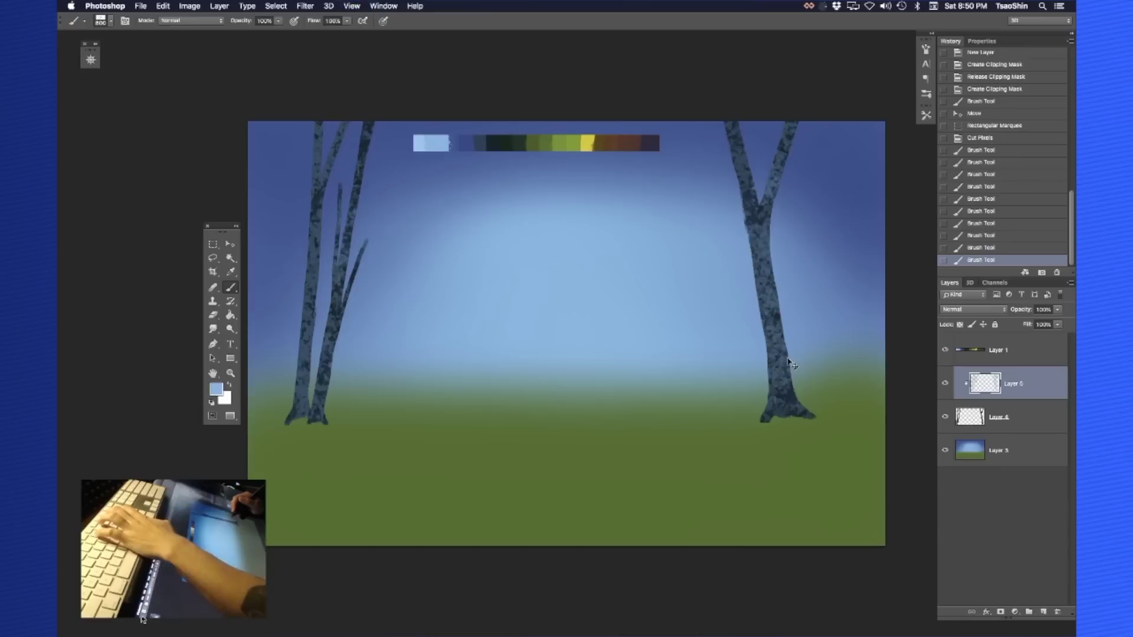
left_click_drag(783, 346, 775, 330)
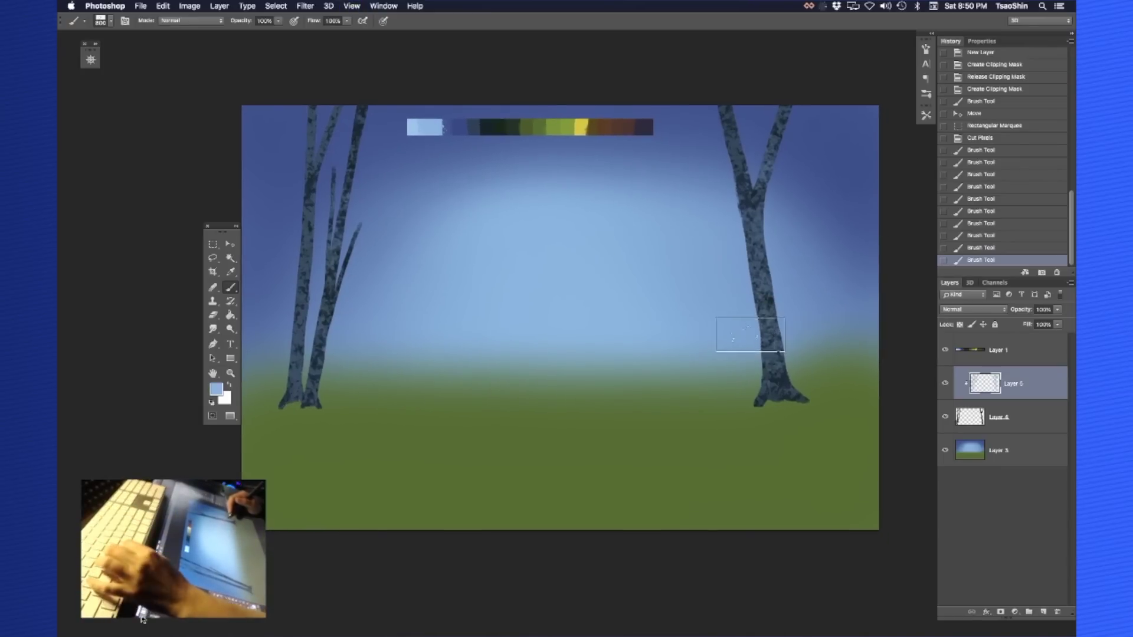
scroll(600, 308, "up", 1)
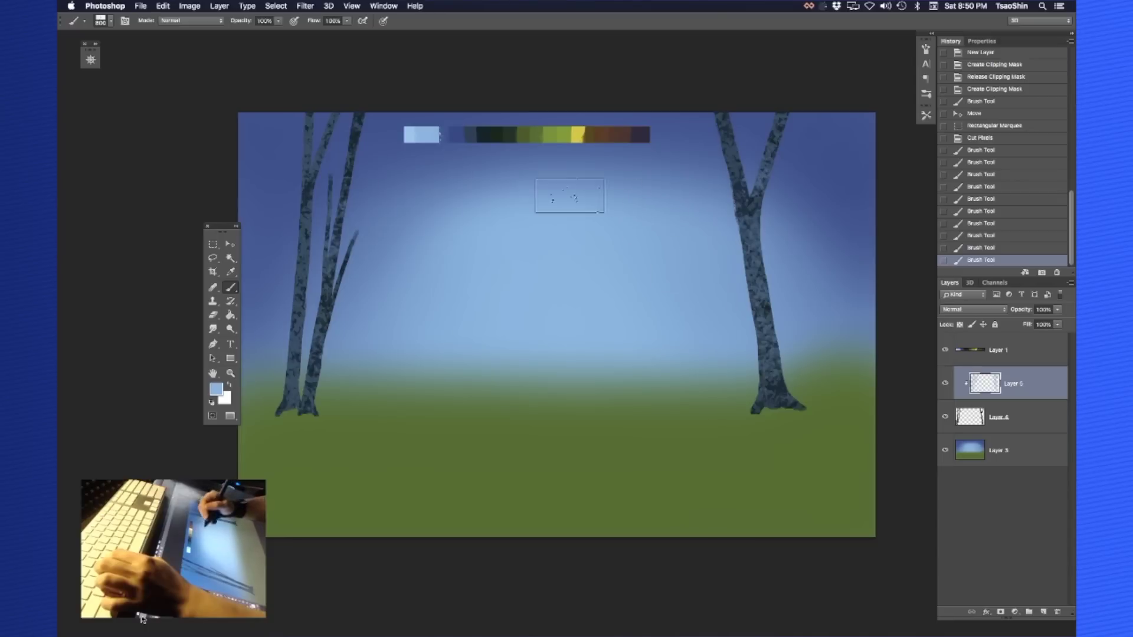
Brush light blue bark highlights along the left edge of the right tree's trunk with the textured brush
left_click_drag(781, 326, 762, 328)
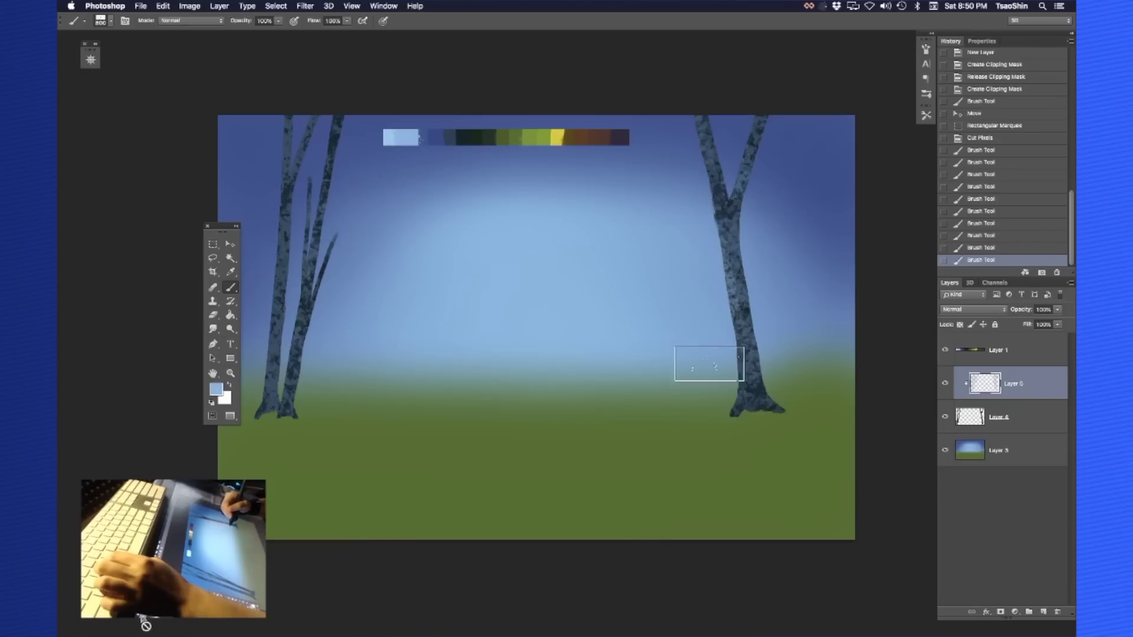
left_click_drag(708, 375, 711, 381)
left_click_drag(697, 254, 704, 288)
left_click_drag(714, 340, 704, 267)
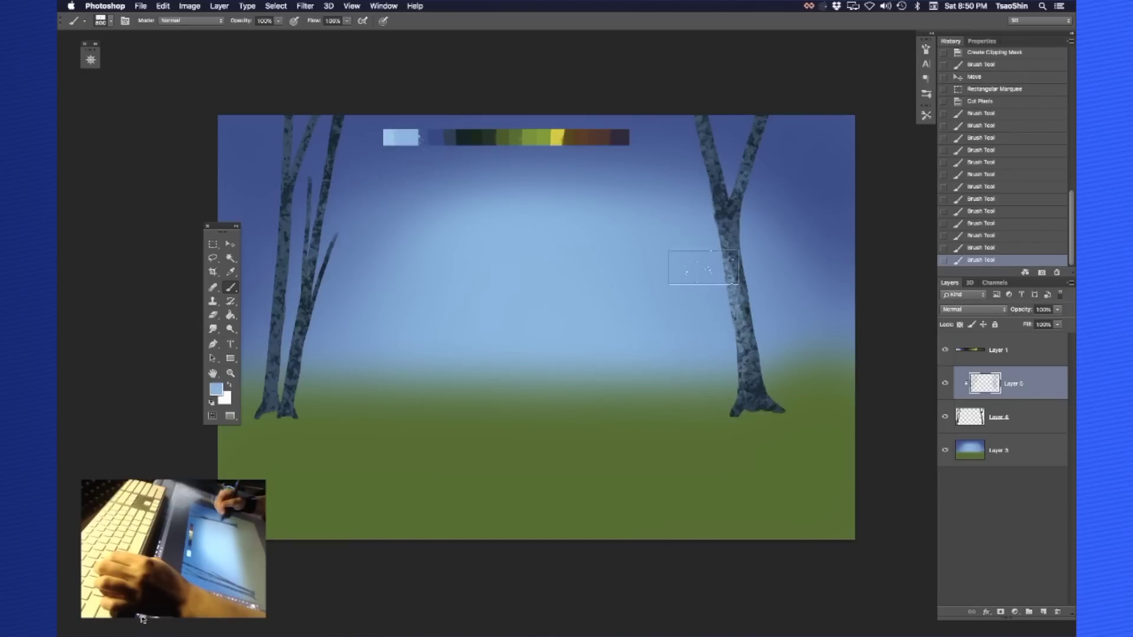
Brush light blue bark highlights up the left trees' trunks, reducing the brush to 250 for the leftmost one
left_click_drag(612, 390, 645, 373)
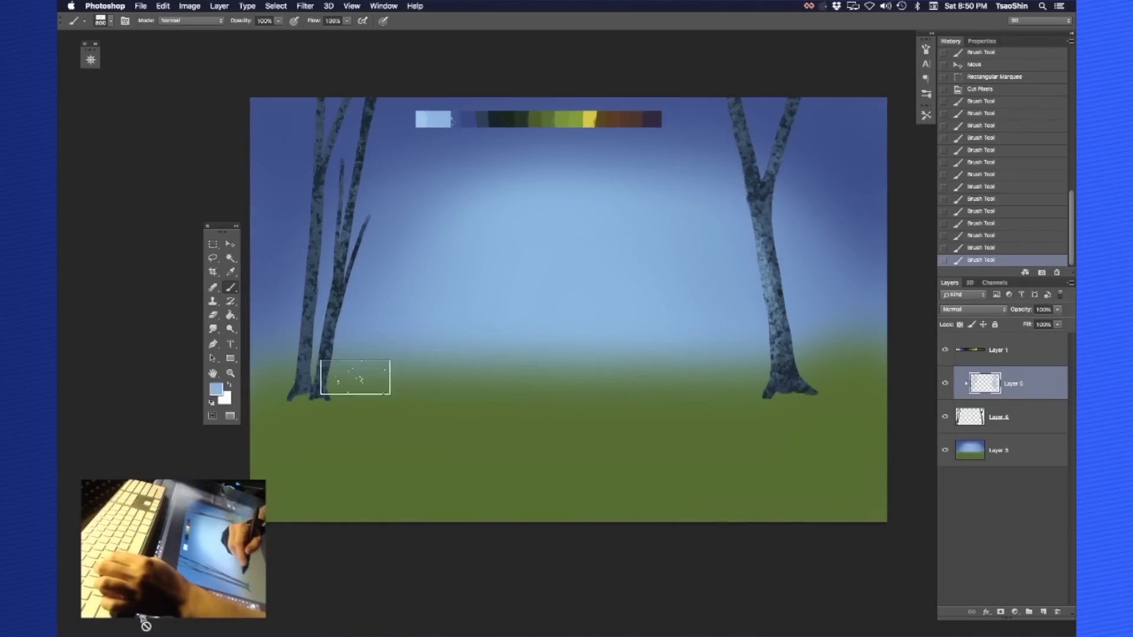
left_click_drag(357, 338, 380, 289)
left_click_drag(386, 217, 388, 202)
left_click_drag(403, 131, 409, 109)
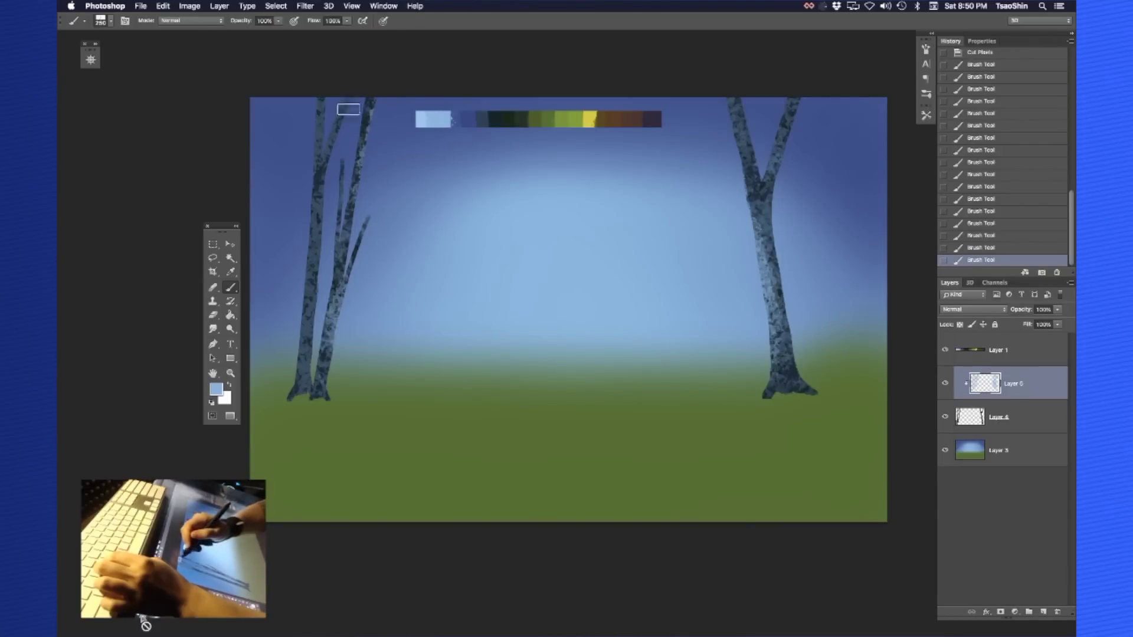
left_click_drag(329, 198, 307, 389)
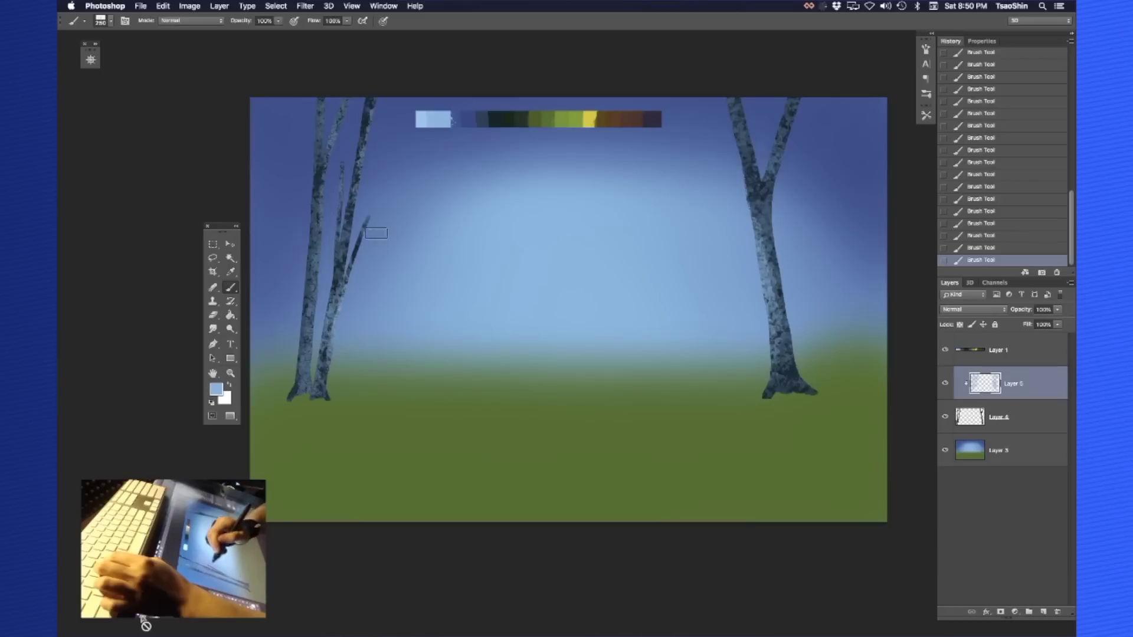
Change the foreground colour to a more saturated medium blue for the bark
left_click_drag(848, 300, 839, 297)
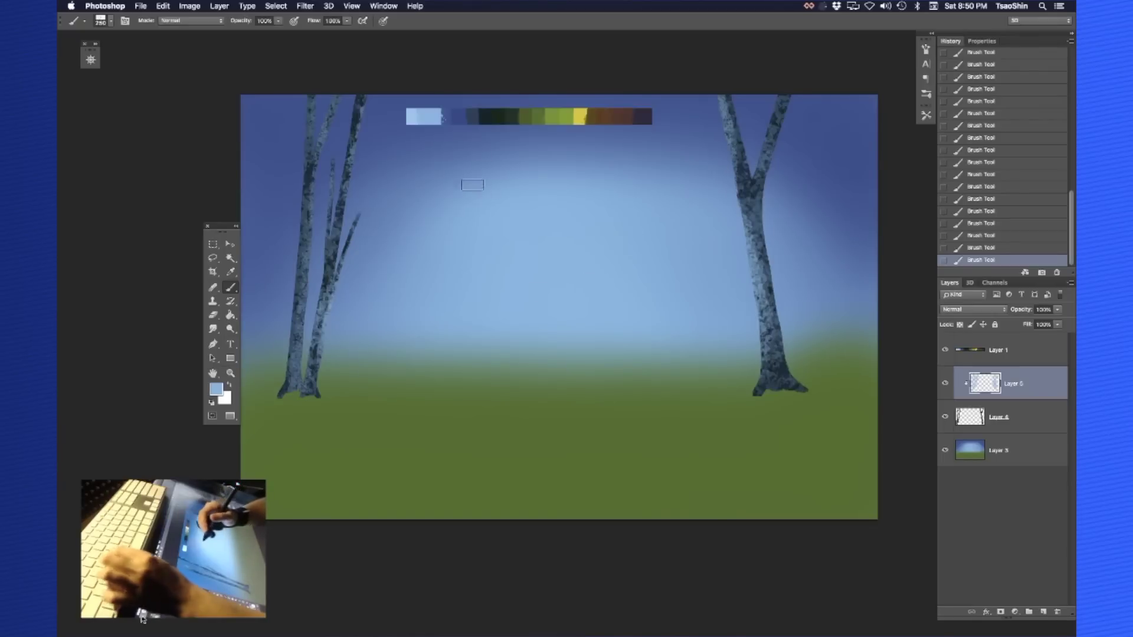
left_click(215, 390)
left_click(593, 221)
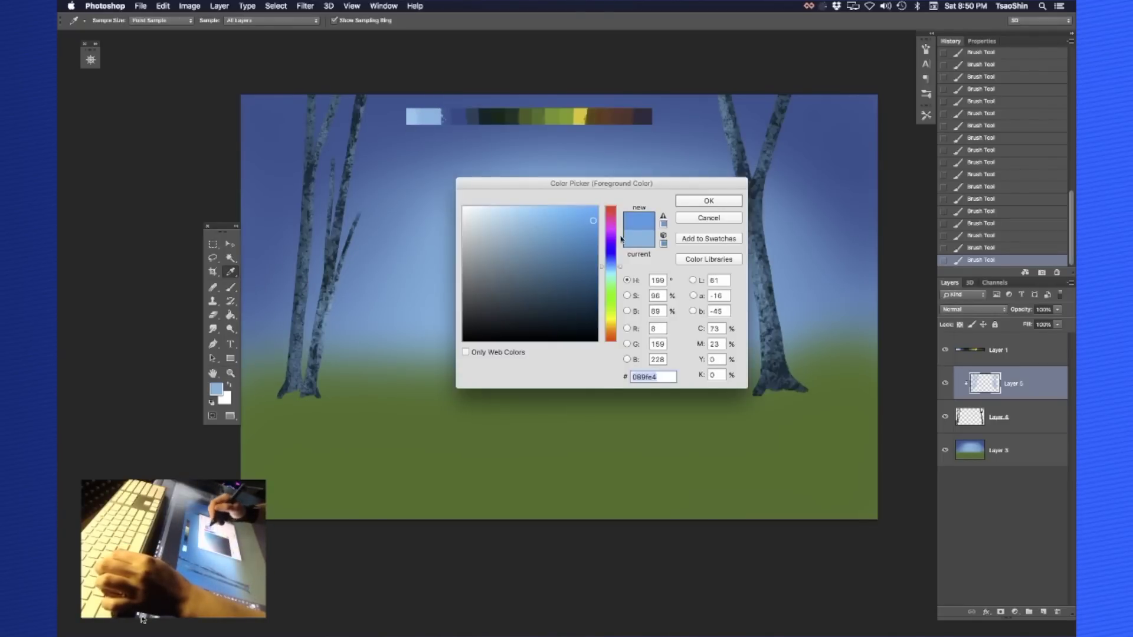
left_click_drag(612, 269, 612, 267)
left_click(612, 266)
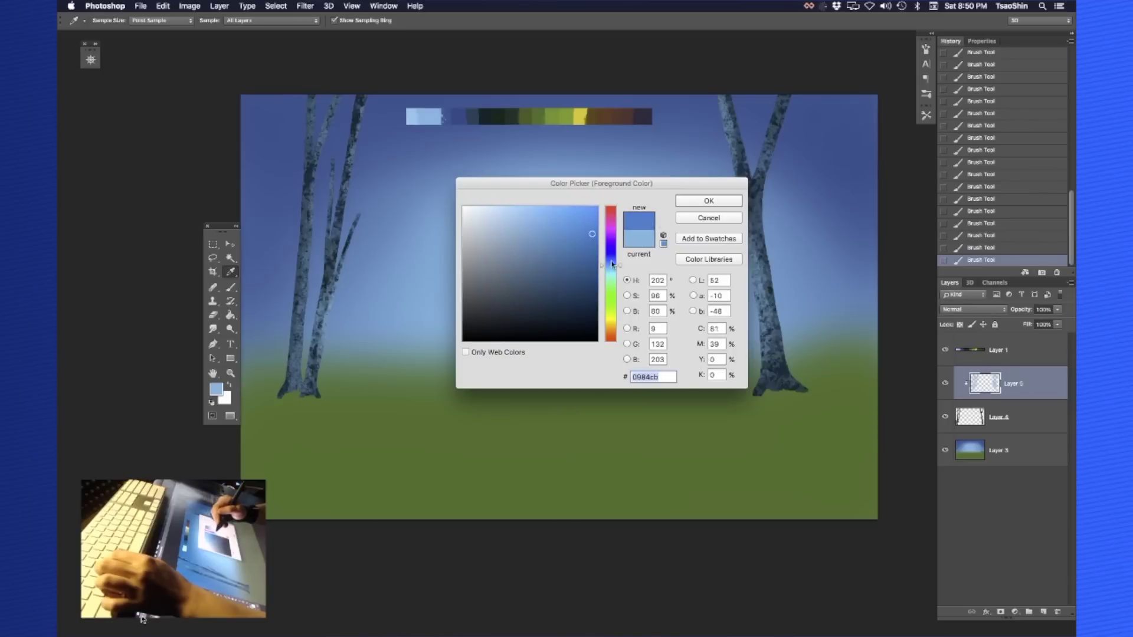
left_click(708, 201)
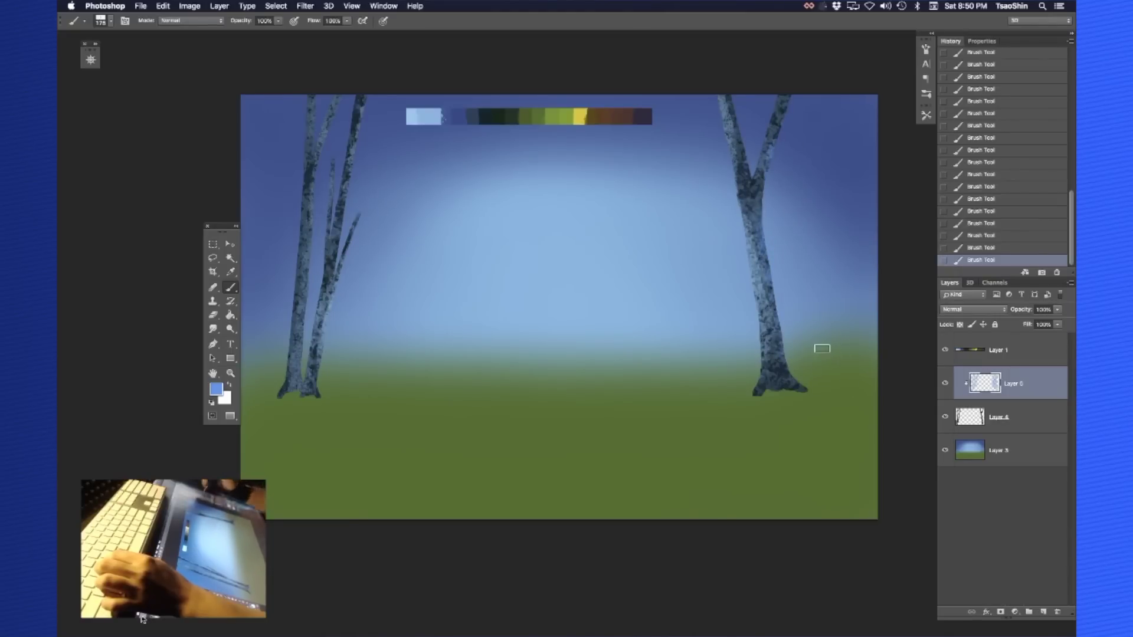
left_click_drag(630, 252, 652, 236)
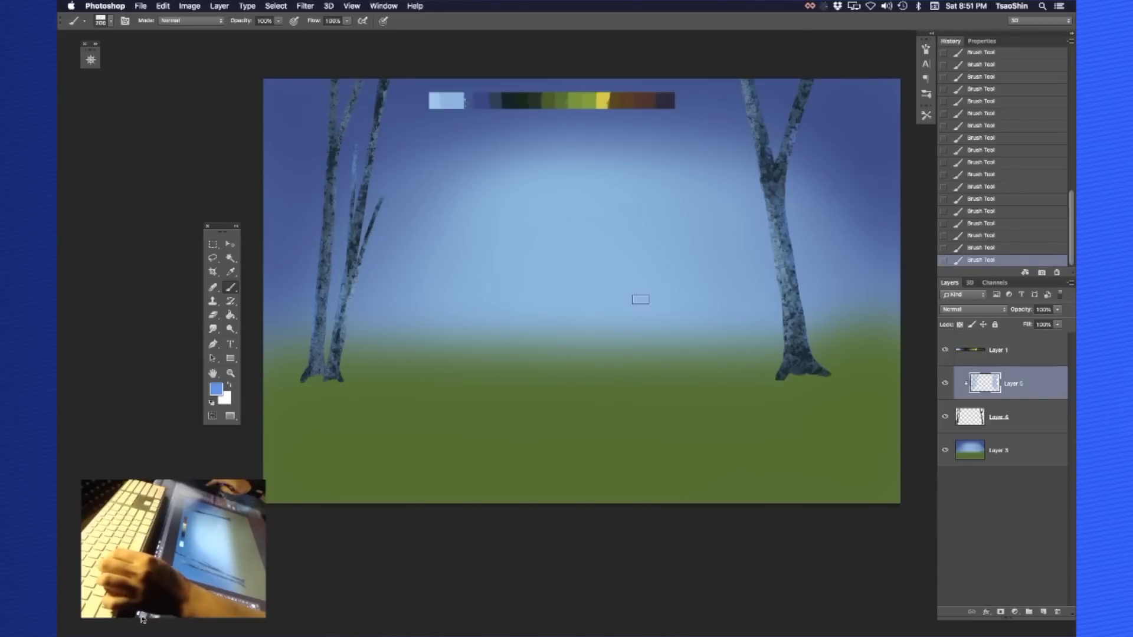
Enlarge the brush to 400 and save the painting
key("bracketright")
key("bracketright")
key("bracketright")
key("bracketright")
key("super+s")
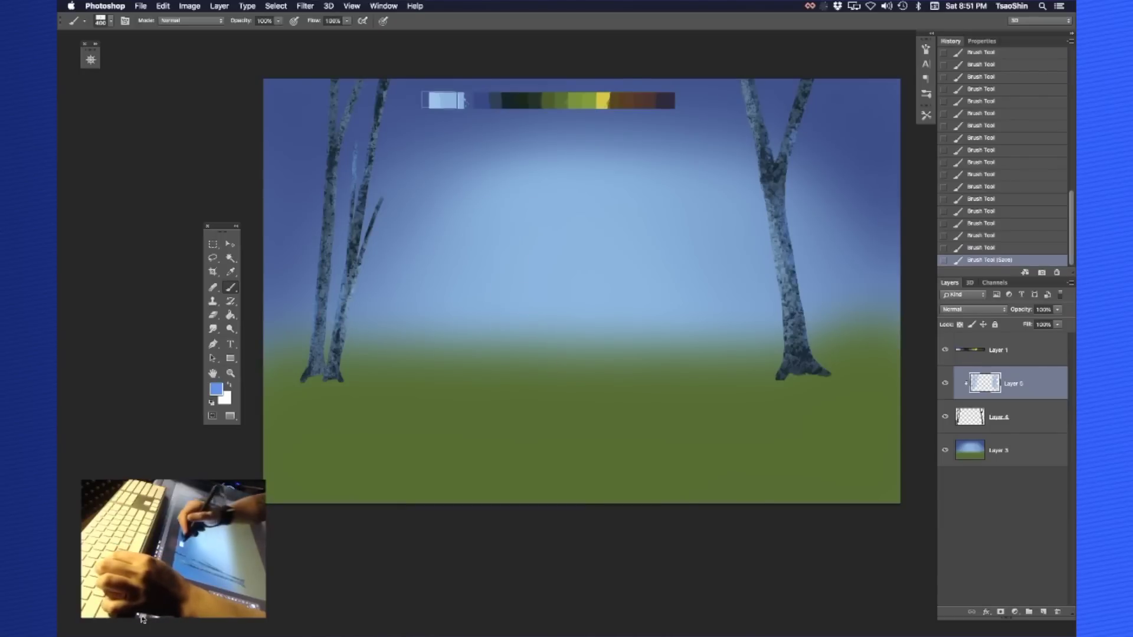
Sample the lightest blue from the palette and brush highlights down the right tree's trunk with a size 500 brush
left_click(436, 97, "alt")
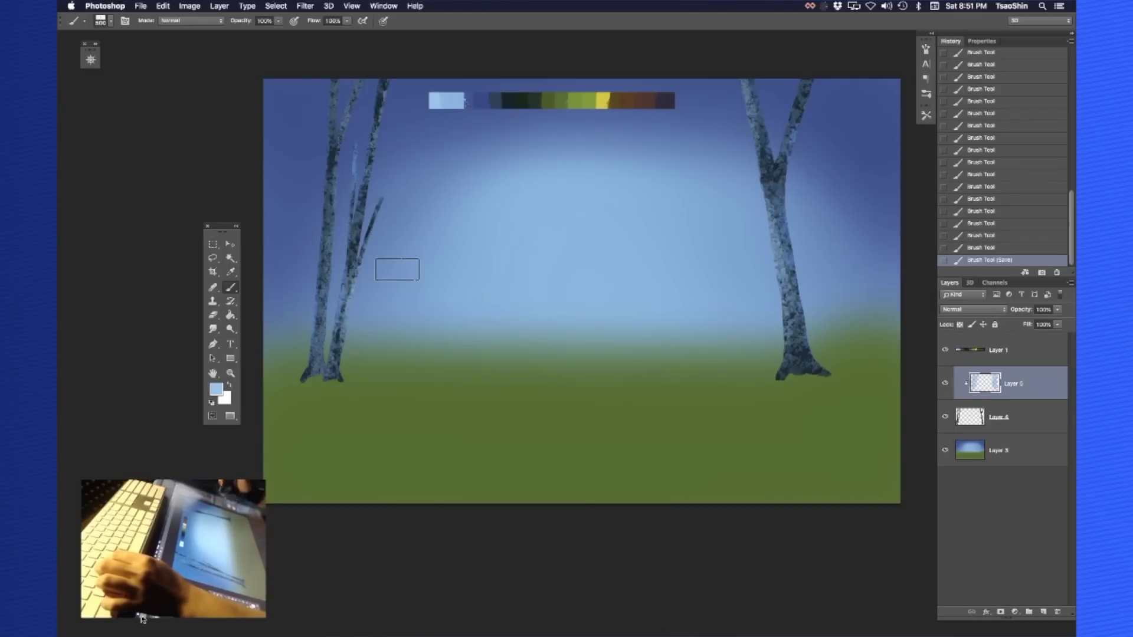
left_click_drag(685, 218, 673, 236)
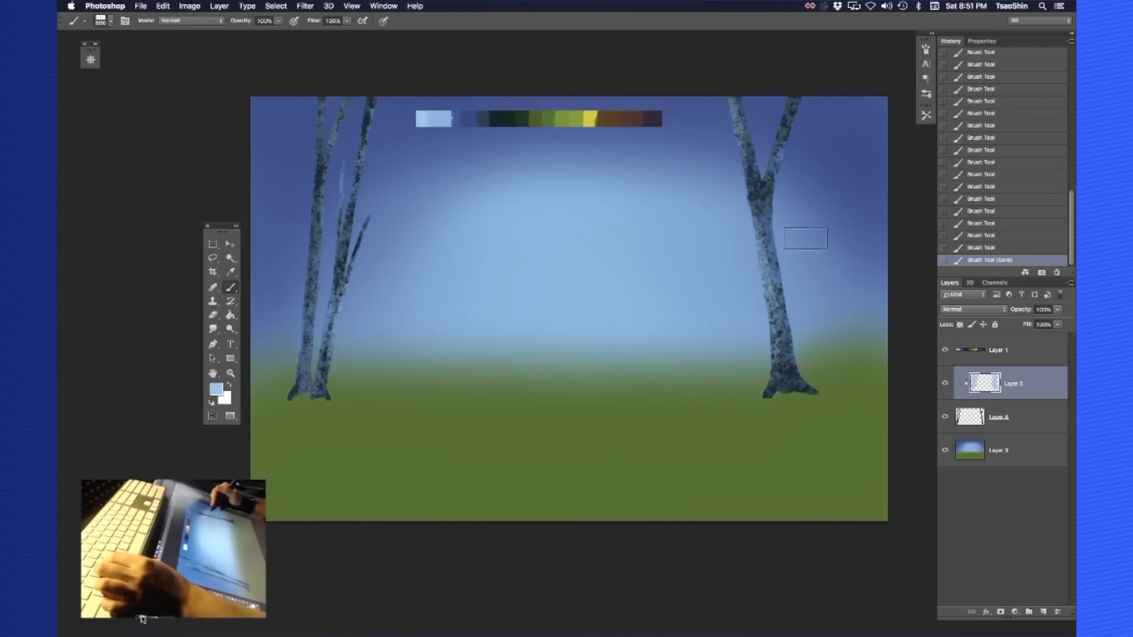
left_click(805, 239)
left_click_drag(806, 242, 797, 245)
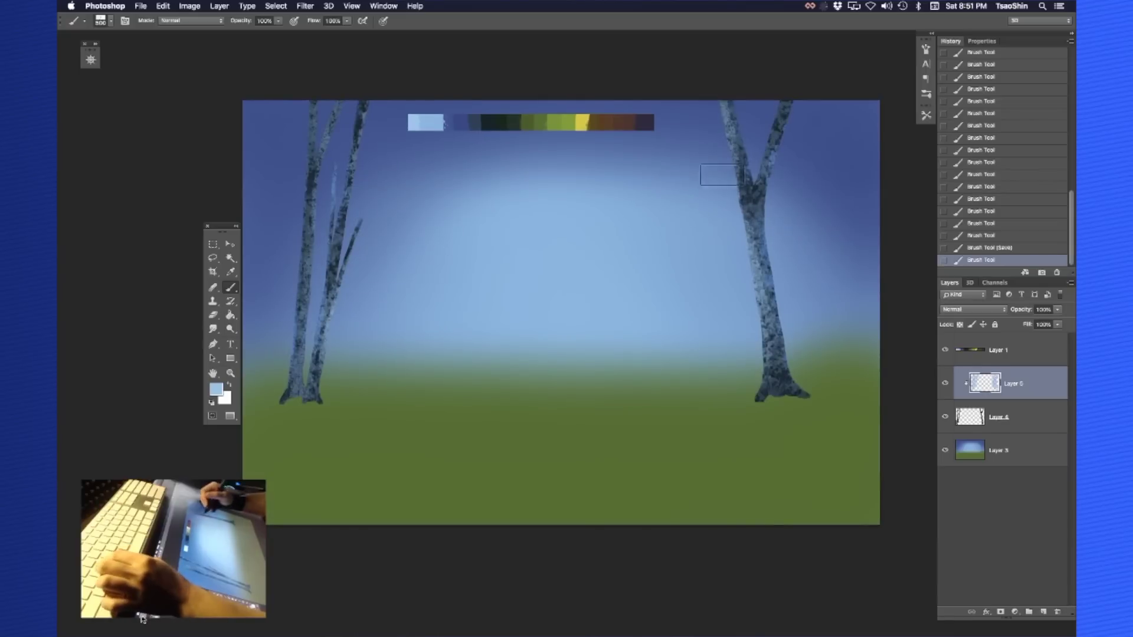
left_click_drag(736, 272, 751, 378)
left_click_drag(748, 324, 751, 345)
left_click_drag(736, 248, 738, 311)
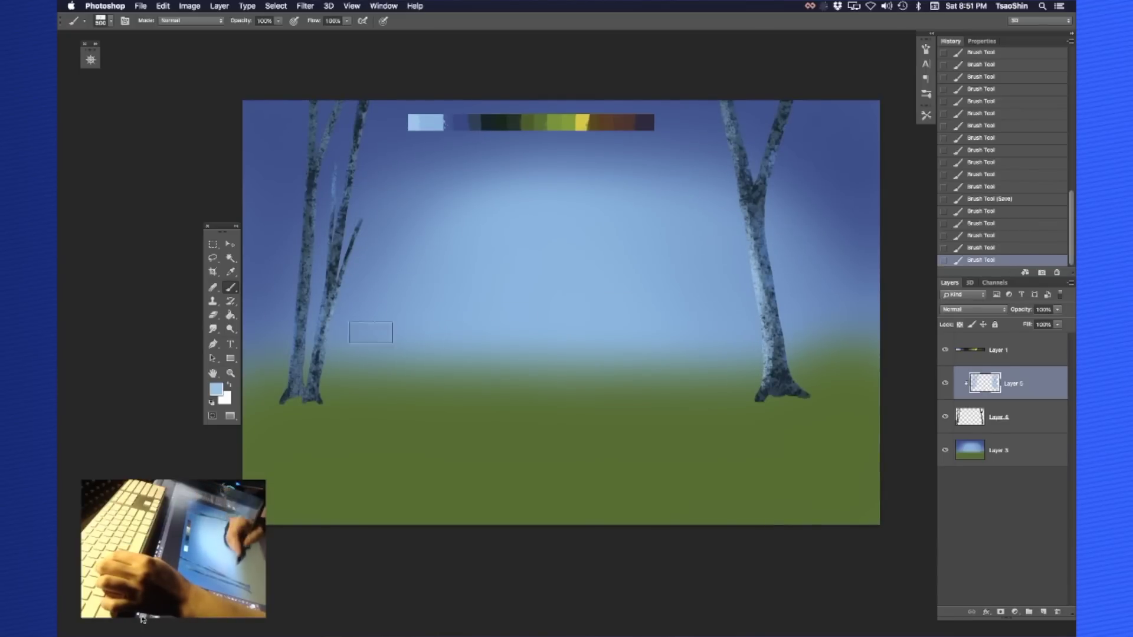
Brush the lightest blue up the right side of the inner left tree's trunk
left_click_drag(346, 338, 361, 278)
left_click_drag(371, 233, 377, 154)
left_click_drag(369, 200, 379, 152)
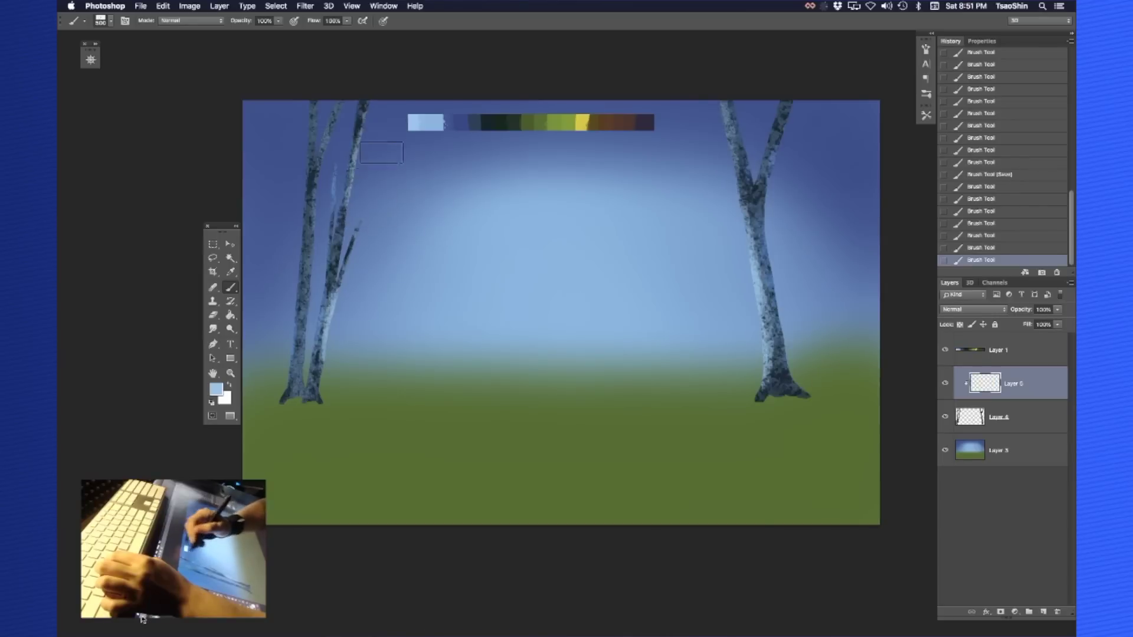
Shrink the brush and add pale blue highlights to the outer left trunk, its thin branches and the right tree's fork
key("bracketleft")
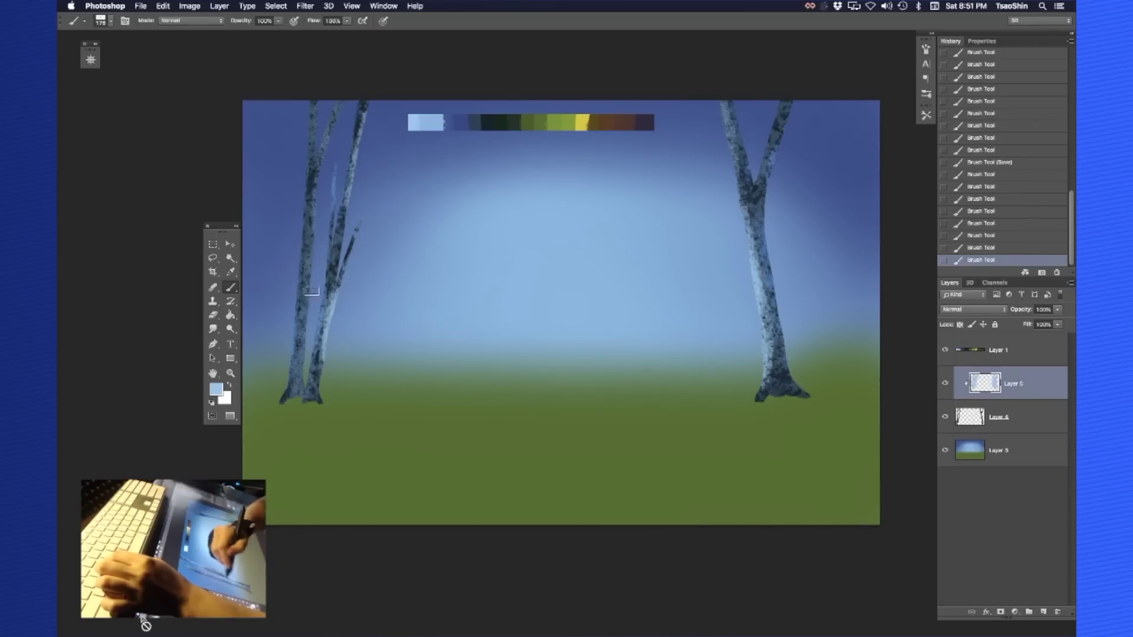
left_click_drag(313, 295, 316, 257)
left_click_drag(316, 260, 321, 190)
left_click_drag(332, 139, 354, 89)
left_click_drag(345, 302, 366, 237)
key("space")
left_click_drag(812, 405, 803, 412)
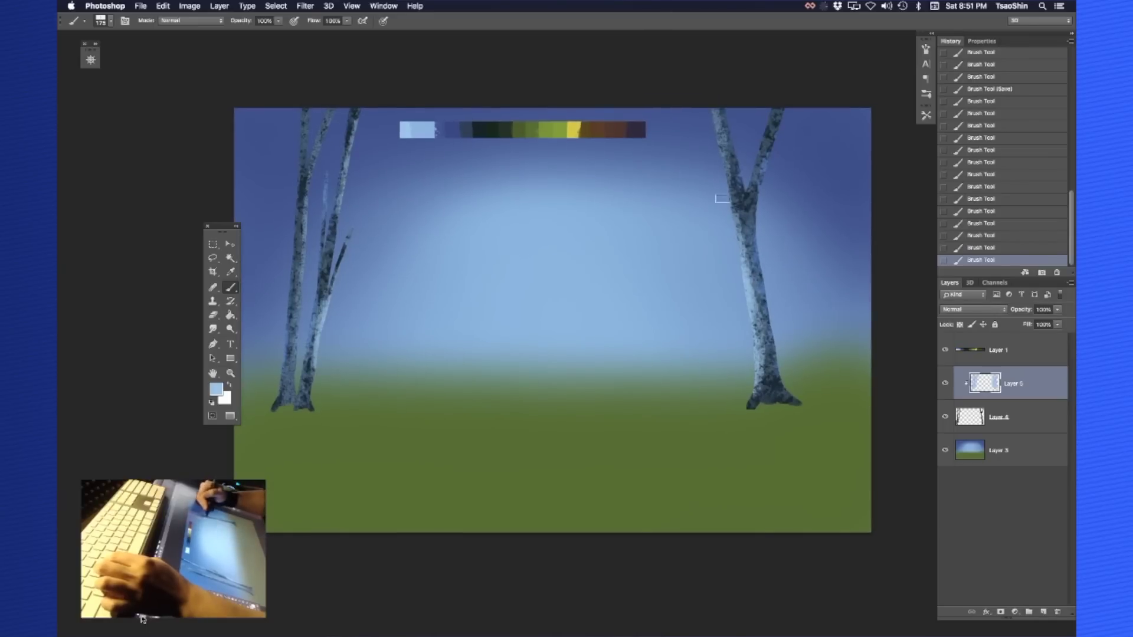
left_click_drag(726, 205, 721, 190)
Hide and show the clipped bark texture layer to compare the trees with their plain dark silhouettes
key("v")
key("space")
left_click_drag(845, 427, 850, 434)
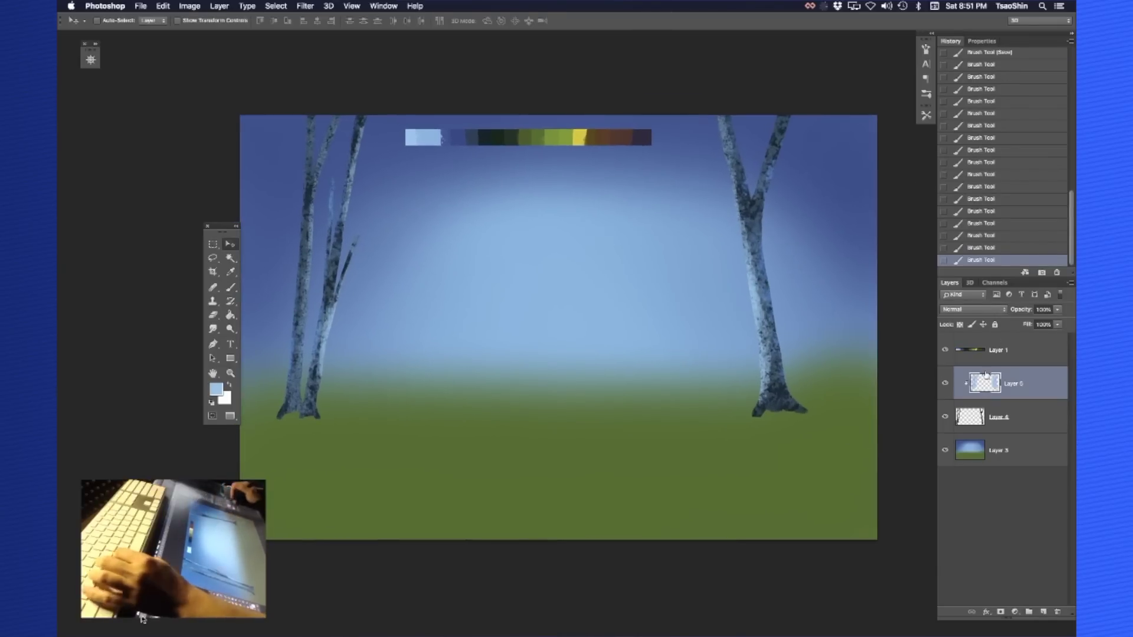
left_click(945, 387)
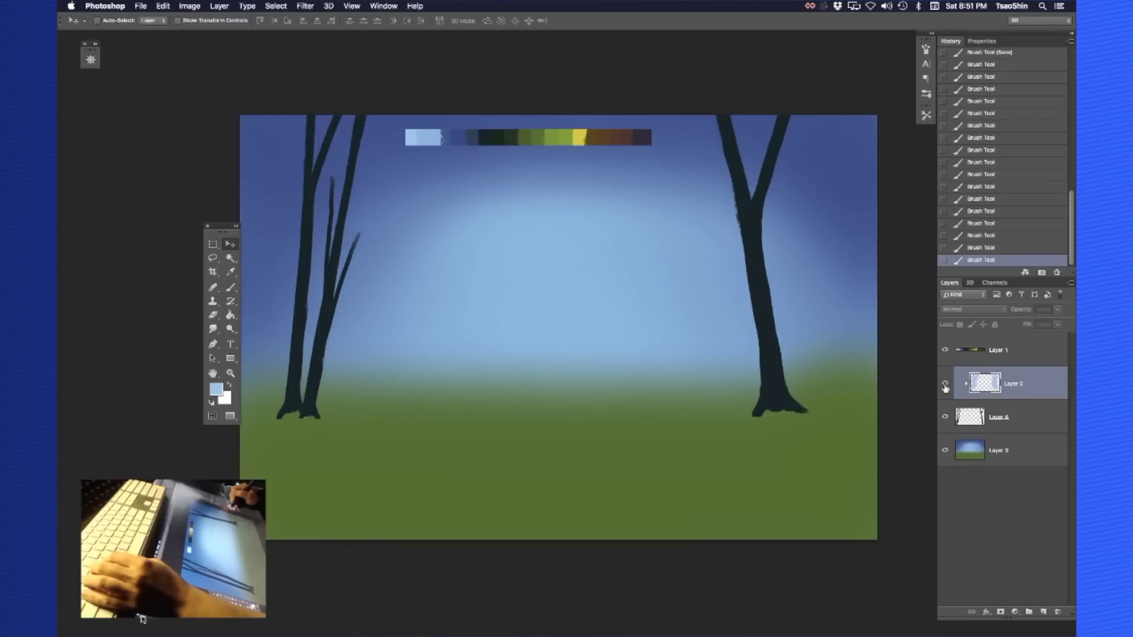
left_click(945, 385)
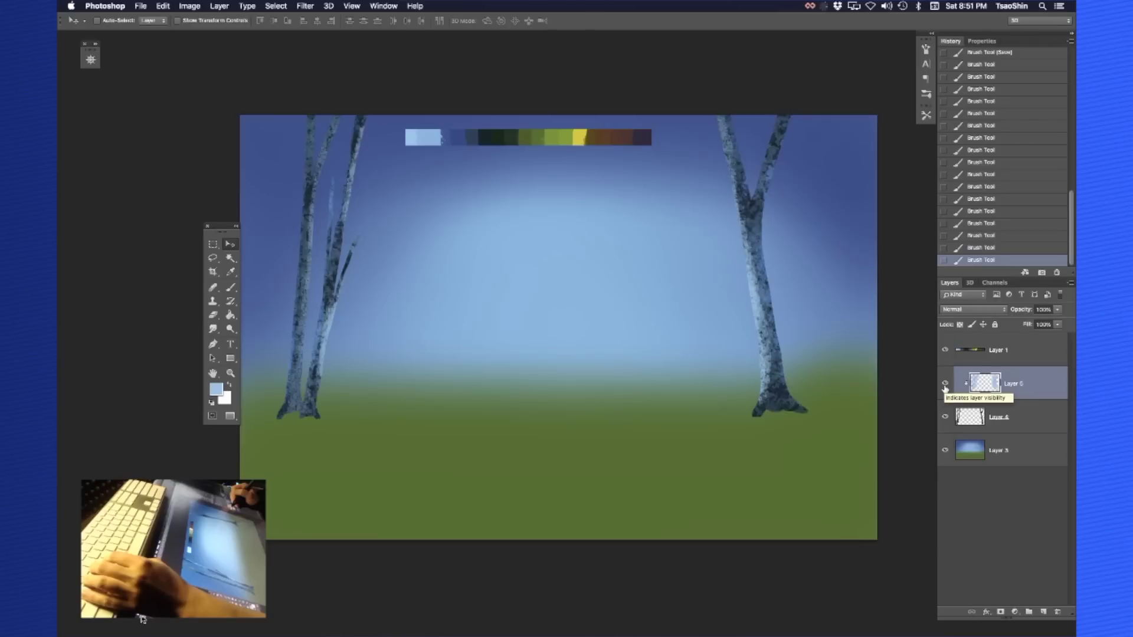
Merge the clipped bark texture layer down into the tree silhouette layer
key("b")
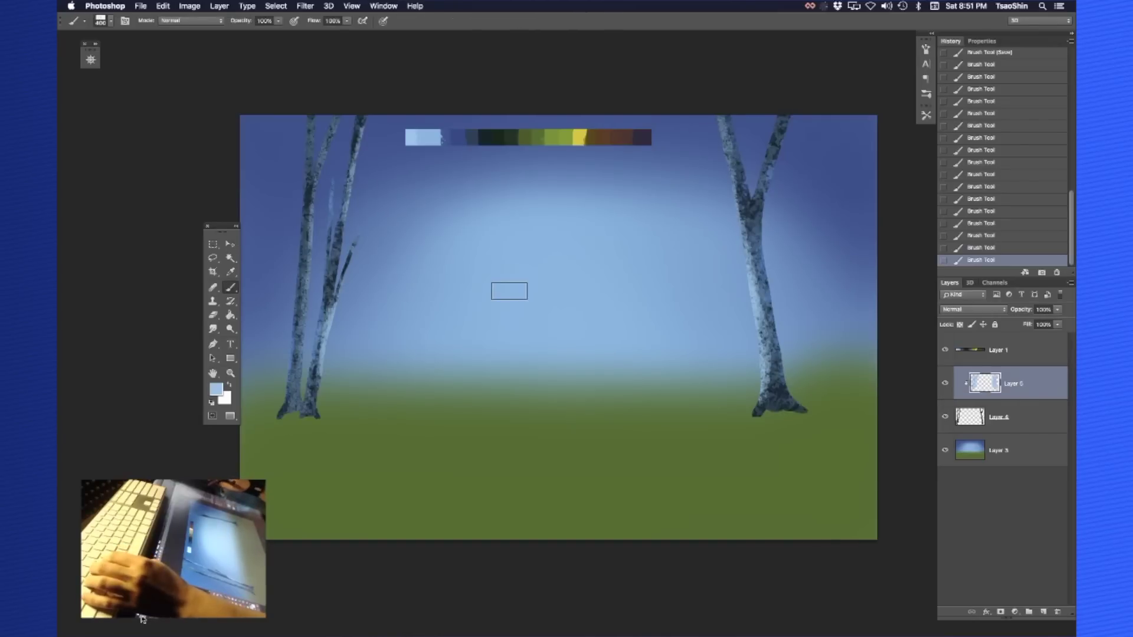
key("bracketright")
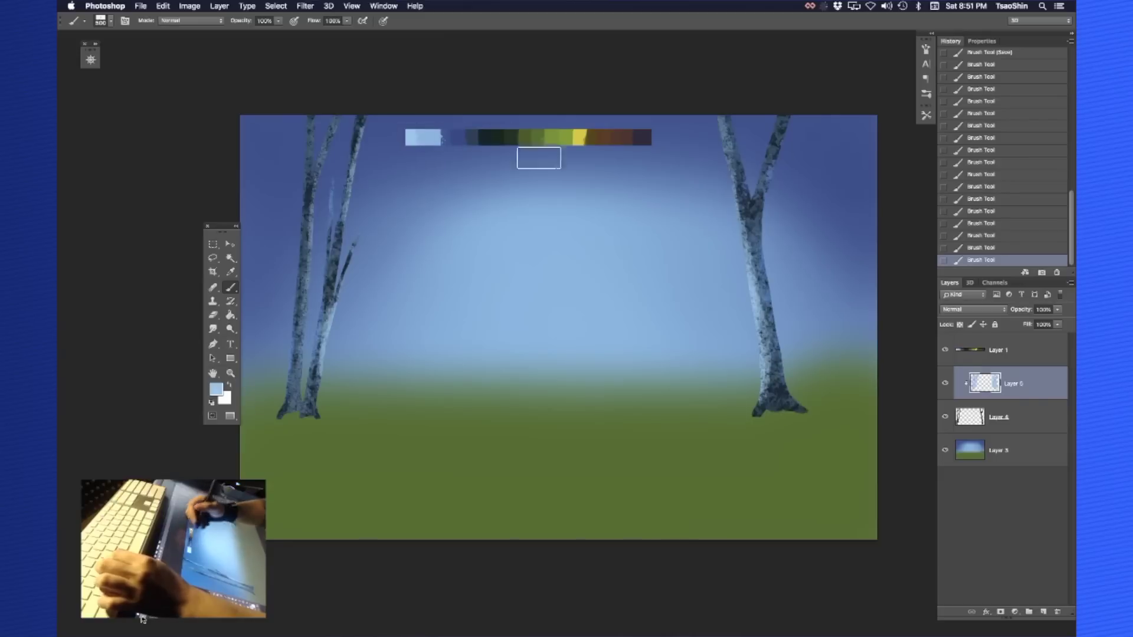
key("super+e")
scroll(750, 376, "down", 1)
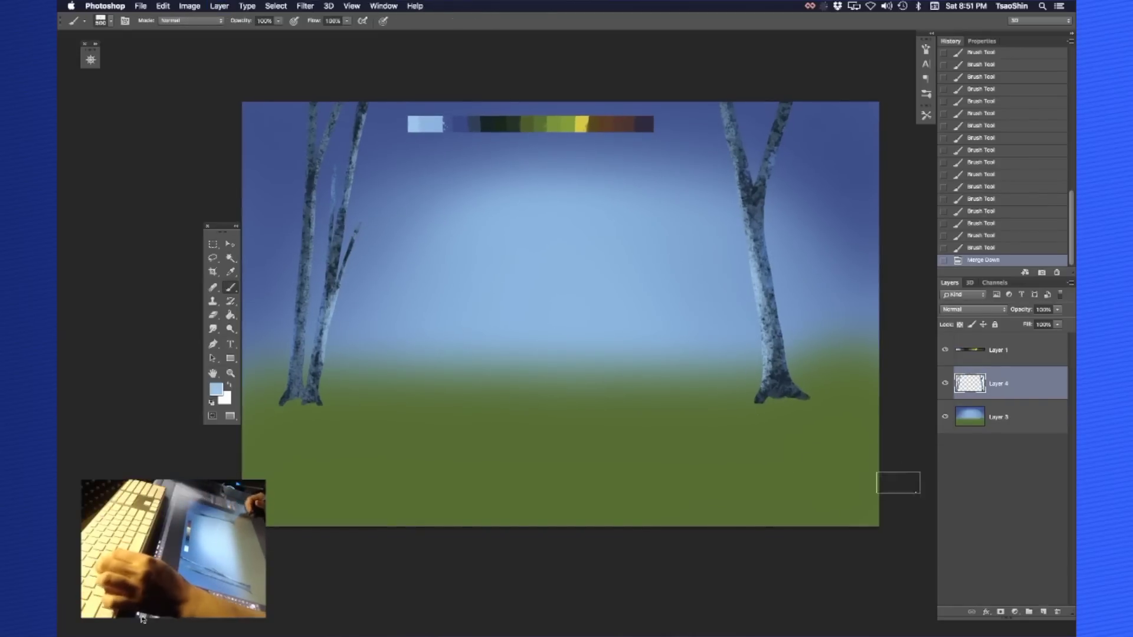
Add a new layer clipped to the tree layer and set its blending mode to Overlay
key("v")
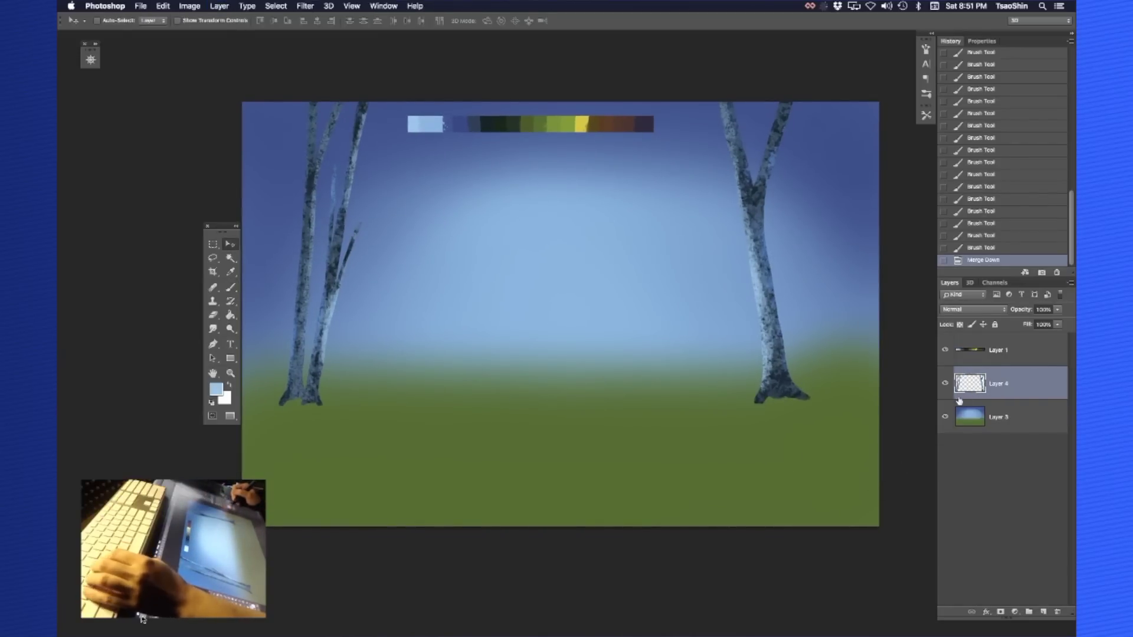
scroll(808, 397, "right", 1)
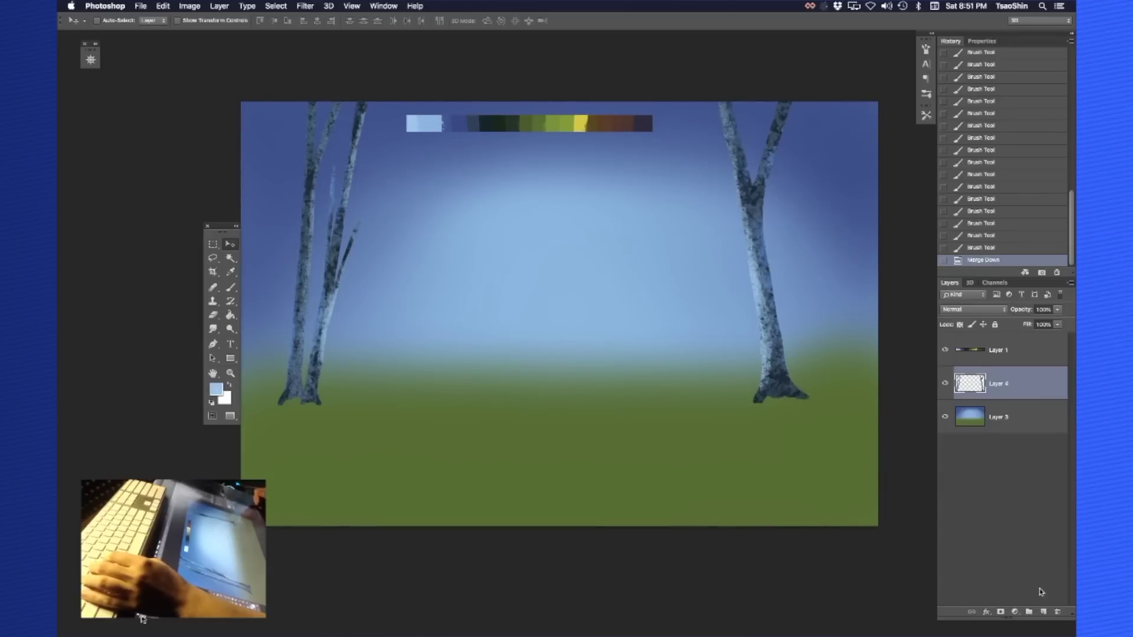
left_click(1043, 614)
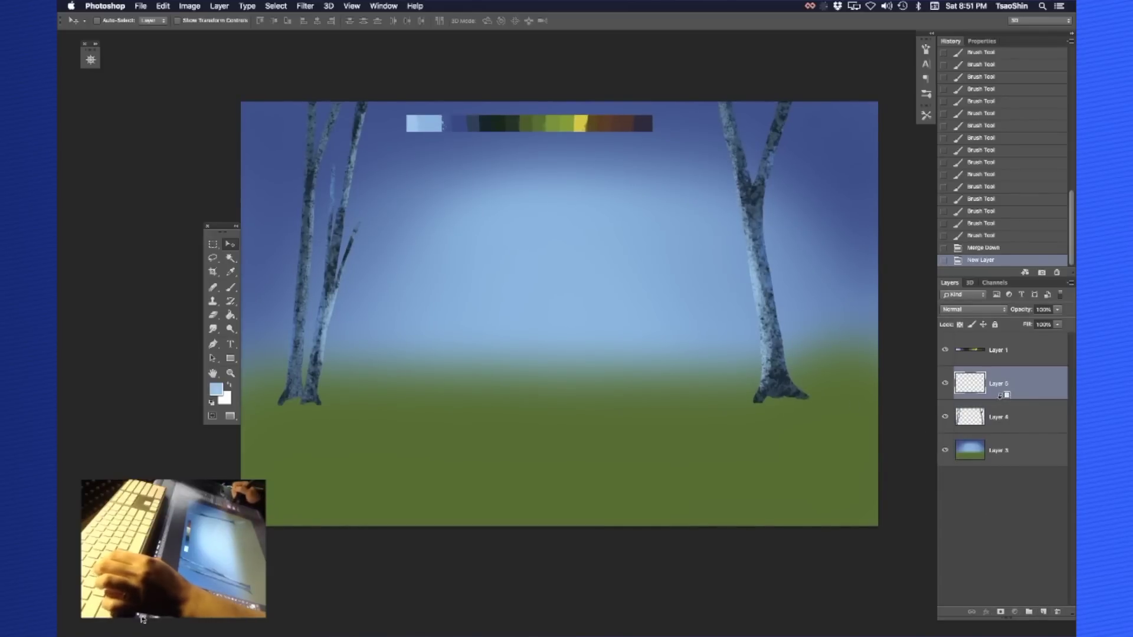
left_click(998, 397, "alt")
key("b")
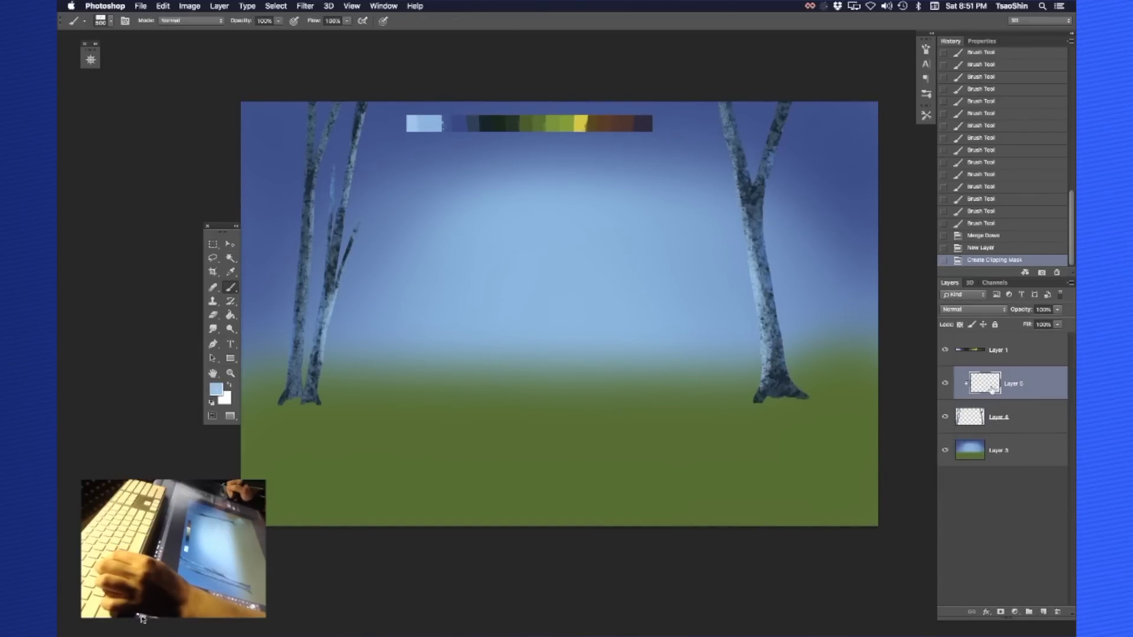
left_click(975, 311)
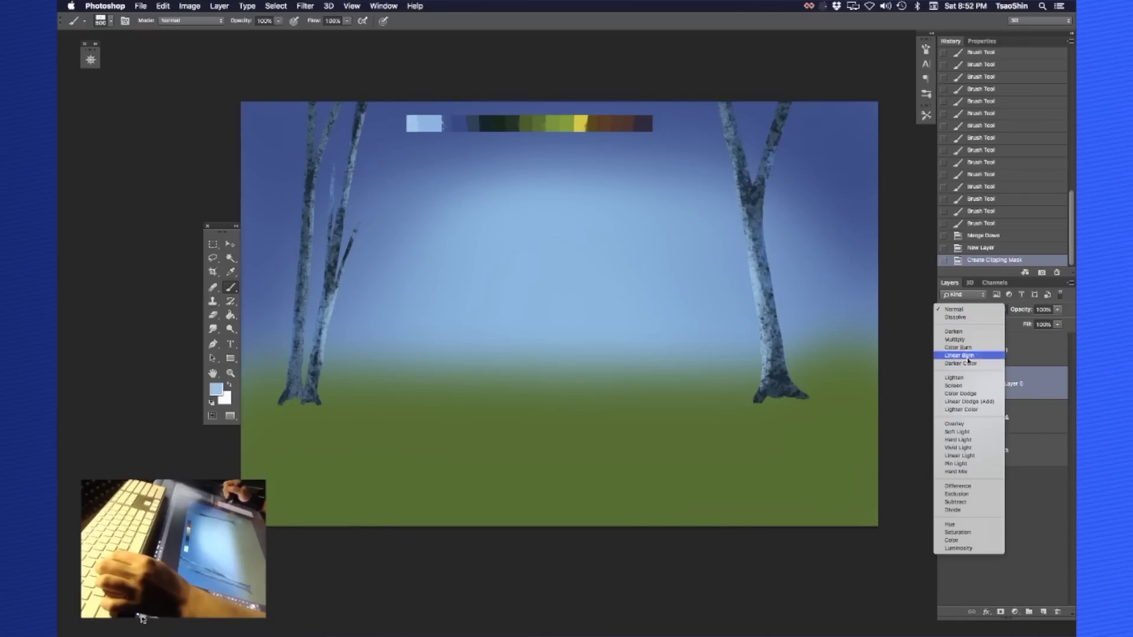
left_click(962, 424)
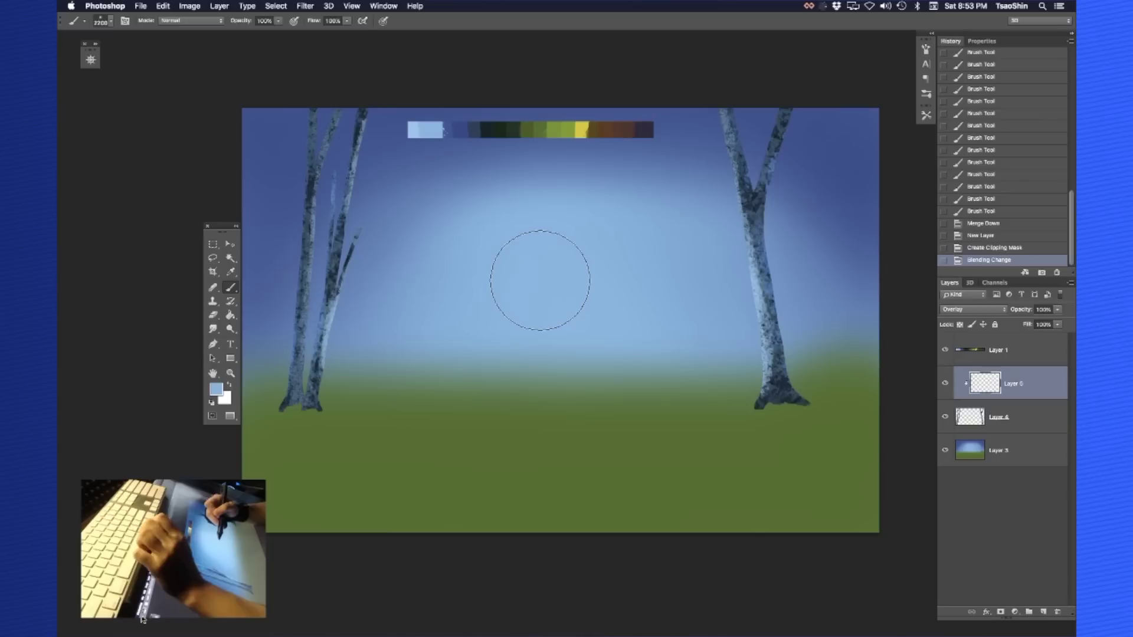
Sample the pale blue of the sky and brush it over both tree groups with a very large soft round brush
left_click(540, 281, "alt")
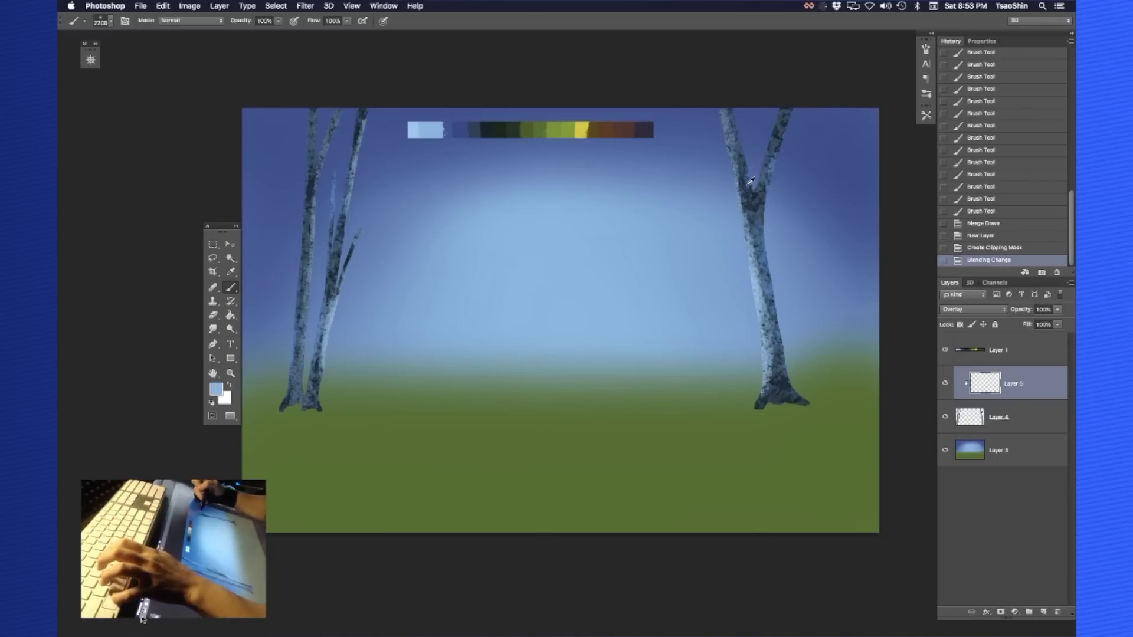
left_click(750, 181, "alt")
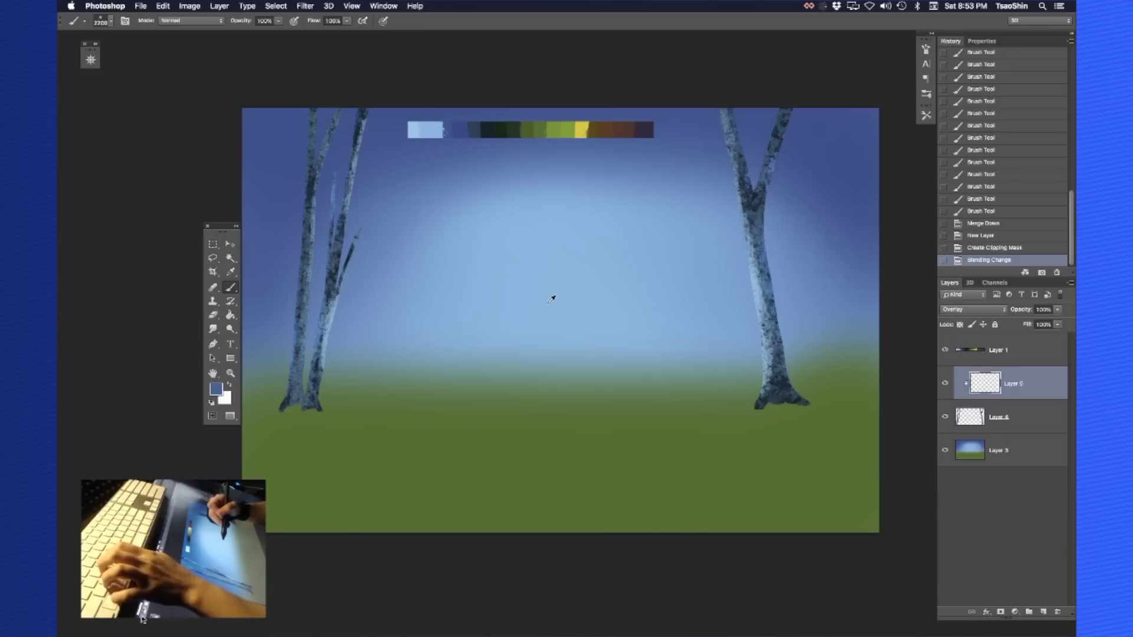
left_click(552, 299, "alt")
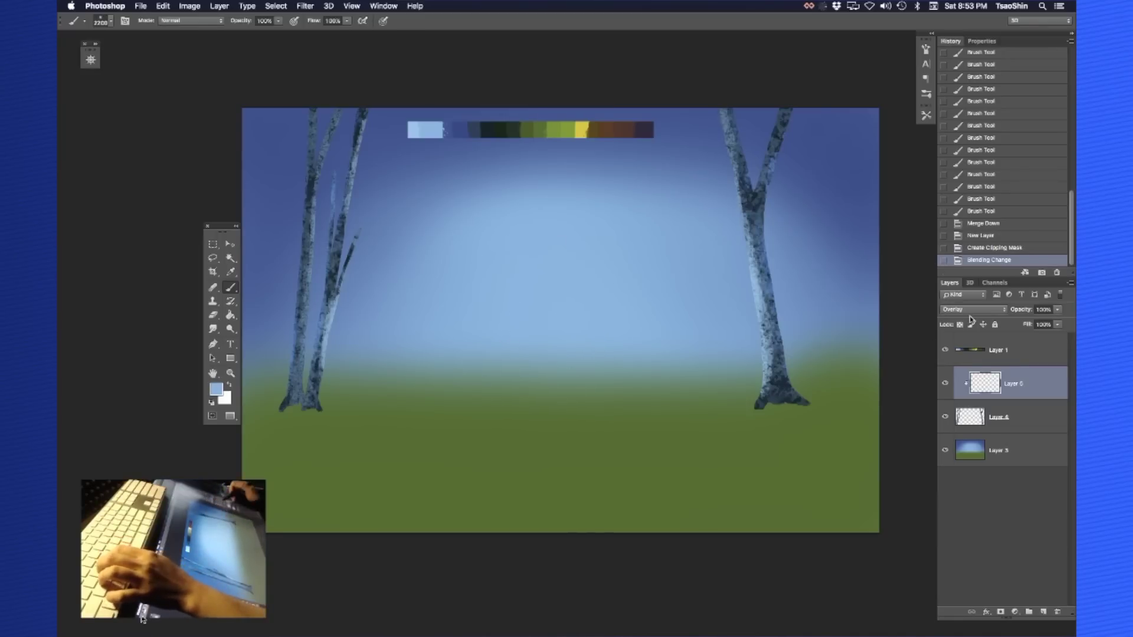
mouse_move(326, 349)
left_mouse_down()
mouse_move(330, 328)
mouse_move(332, 342)
left_mouse_up()
mouse_move(789, 344)
left_mouse_down()
mouse_move(787, 285)
mouse_move(726, 245)
mouse_move(756, 331)
left_mouse_up()
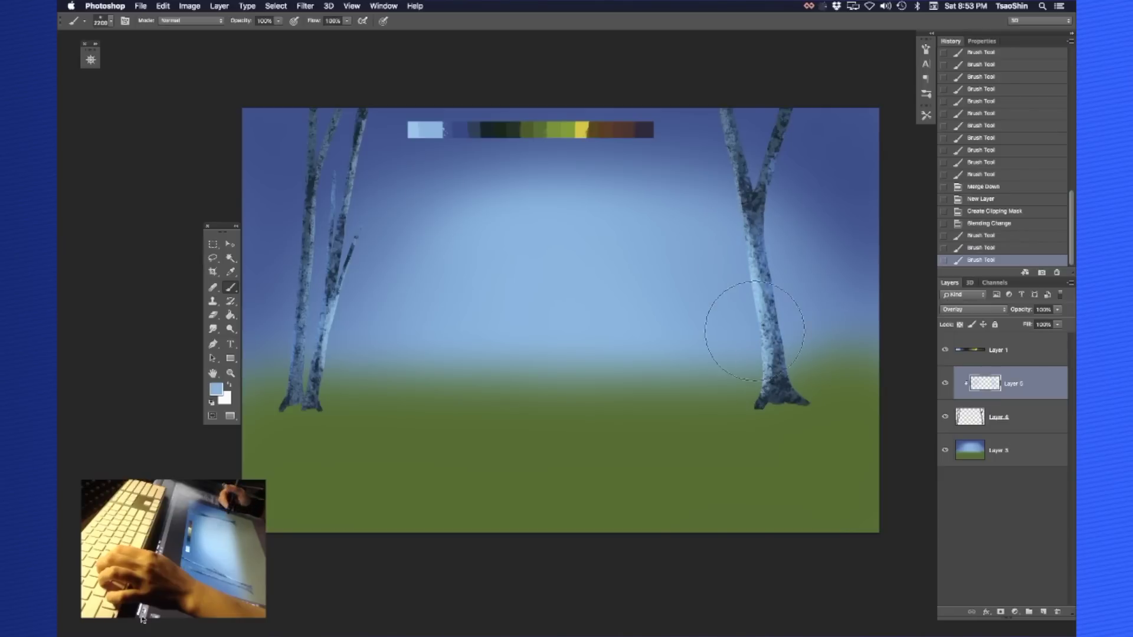
Sample the palette's deep blue, darken it to RGB 13, 41, 86, and brush it softly over the upper trunks of both tree groups
left_click(467, 125)
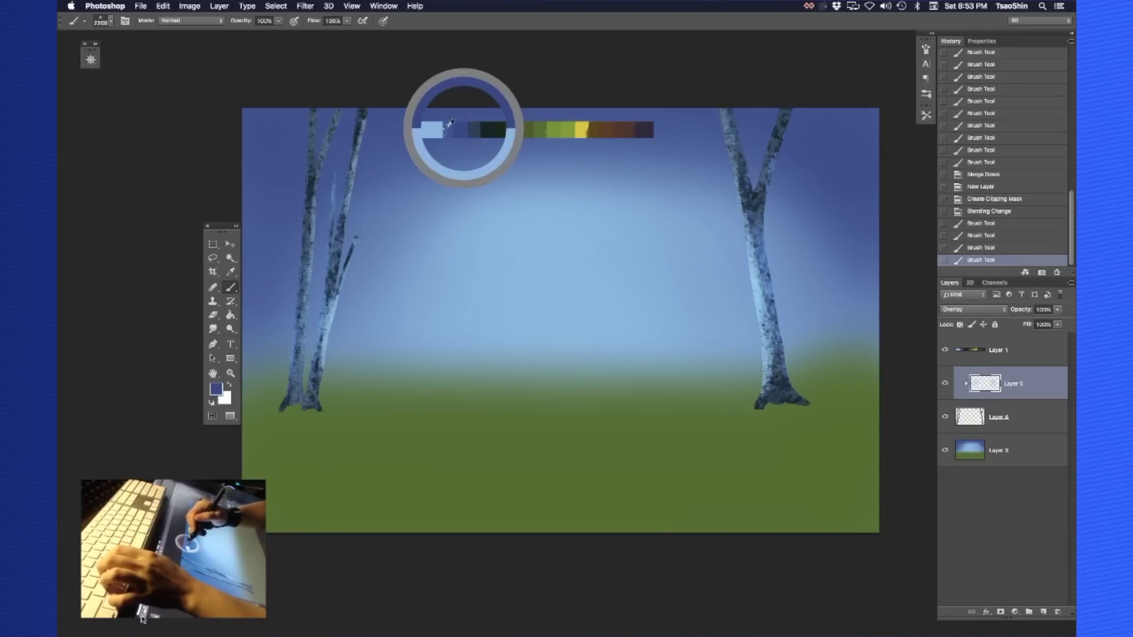
left_click(216, 388)
left_click(577, 296)
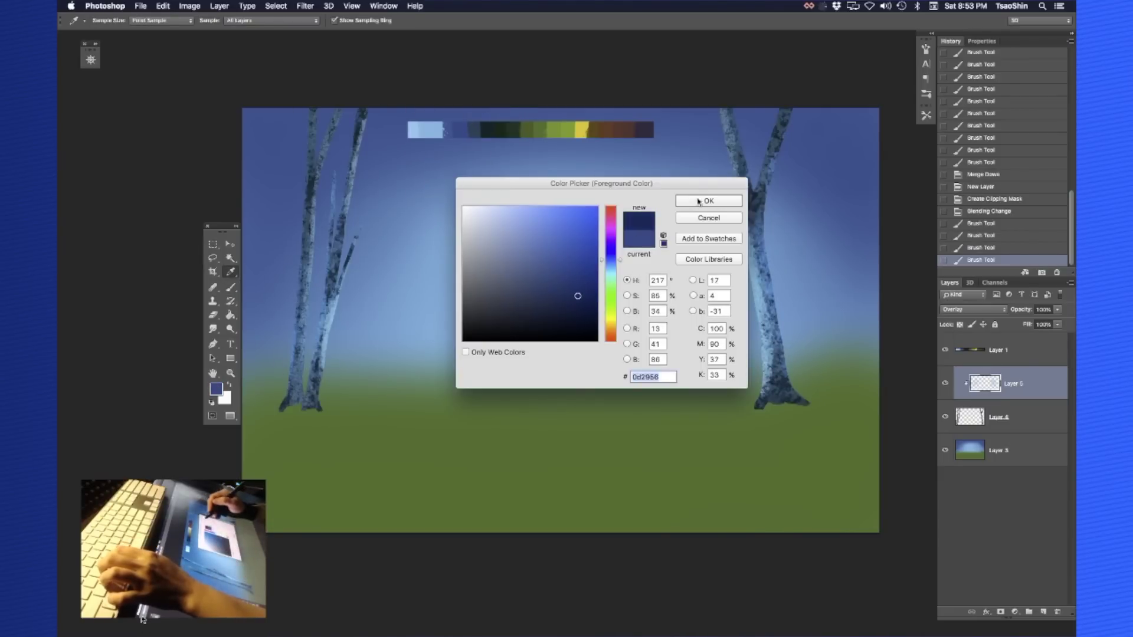
left_click(701, 202)
left_click_drag(308, 262, 379, 151)
mouse_move(720, 99)
left_mouse_down()
mouse_move(749, 122)
mouse_move(807, 226)
left_mouse_up()
mouse_move(759, 70)
left_mouse_down()
mouse_move(764, 202)
mouse_move(769, 192)
left_mouse_up()
Merge the clipped Overlay lighting layer with the tree layer beneath it
key("v")
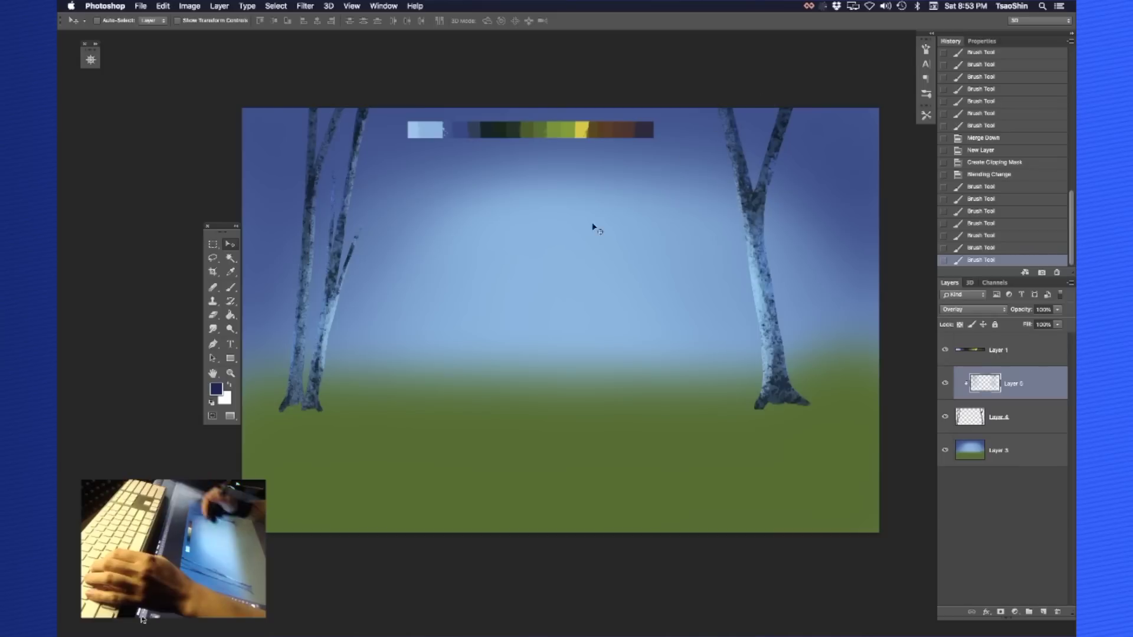
left_click_drag(633, 242, 632, 247)
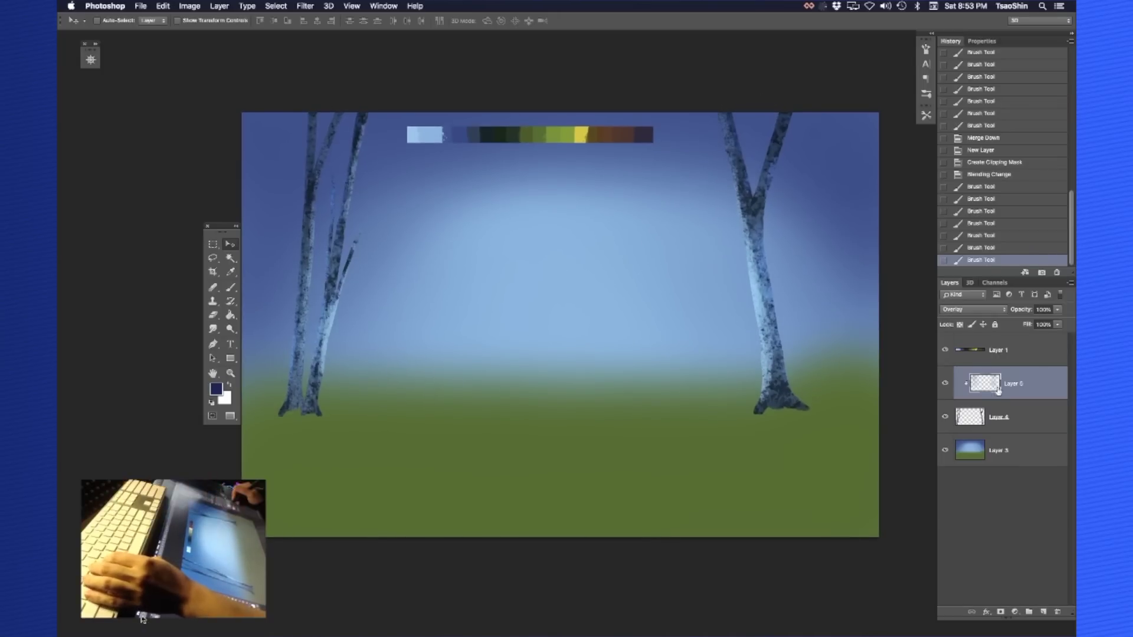
left_click(991, 415, "shift")
key("super+e")
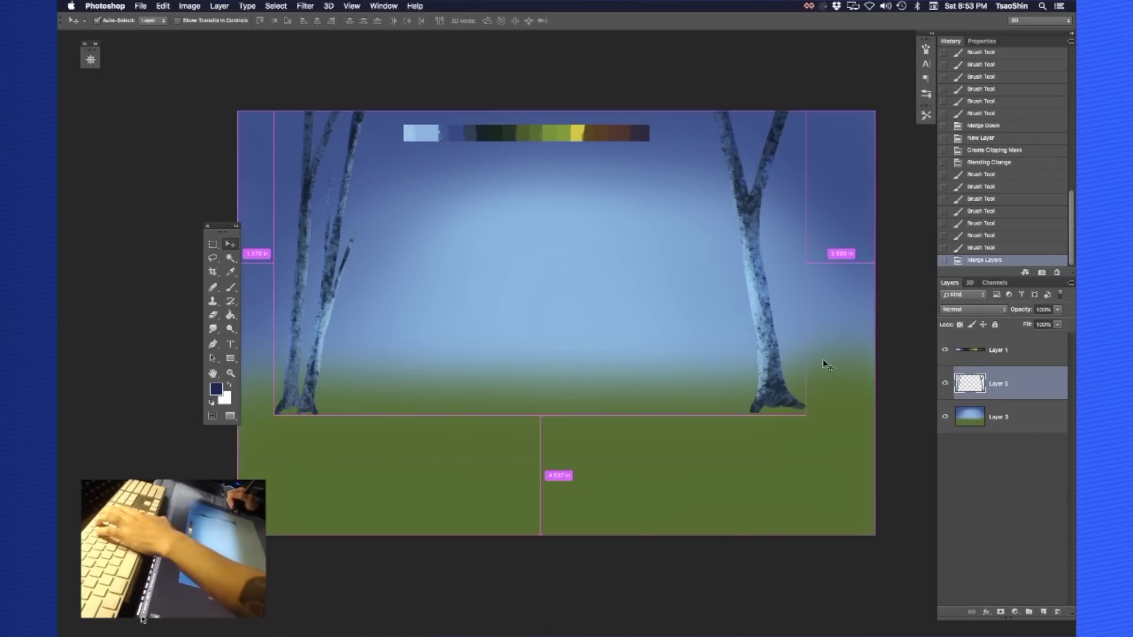
Examine the bark texture and the light-to-dark shading on the merged trees up close and in the full composition
key("super+equal")
left_click_drag(837, 336, 606, 407)
key("super+equal")
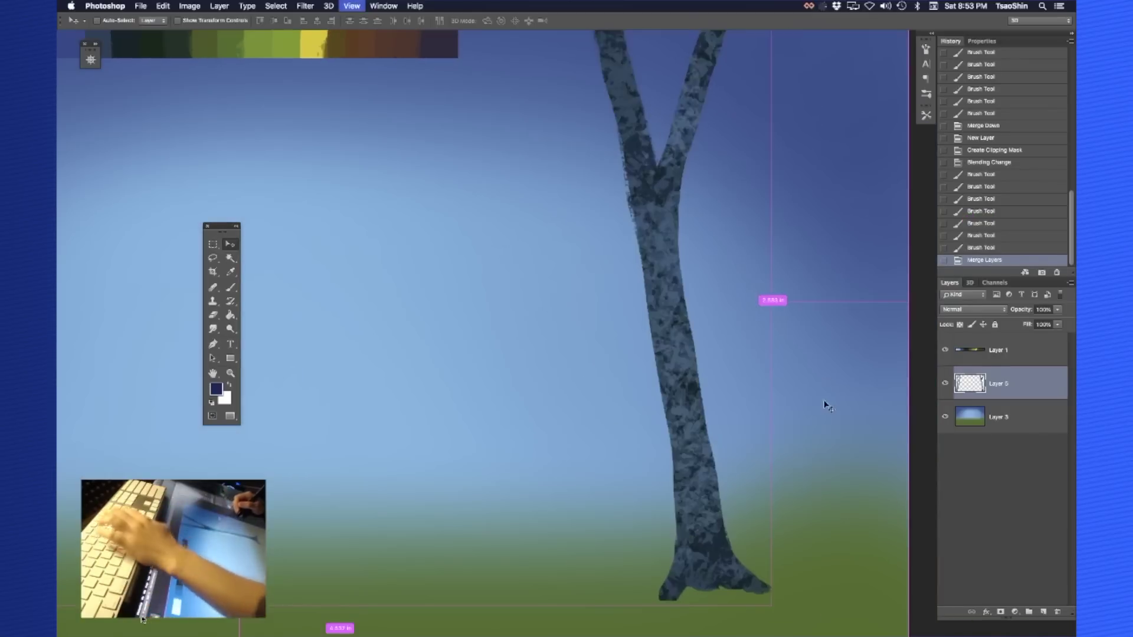
left_click_drag(812, 405, 756, 404)
key("super+minus")
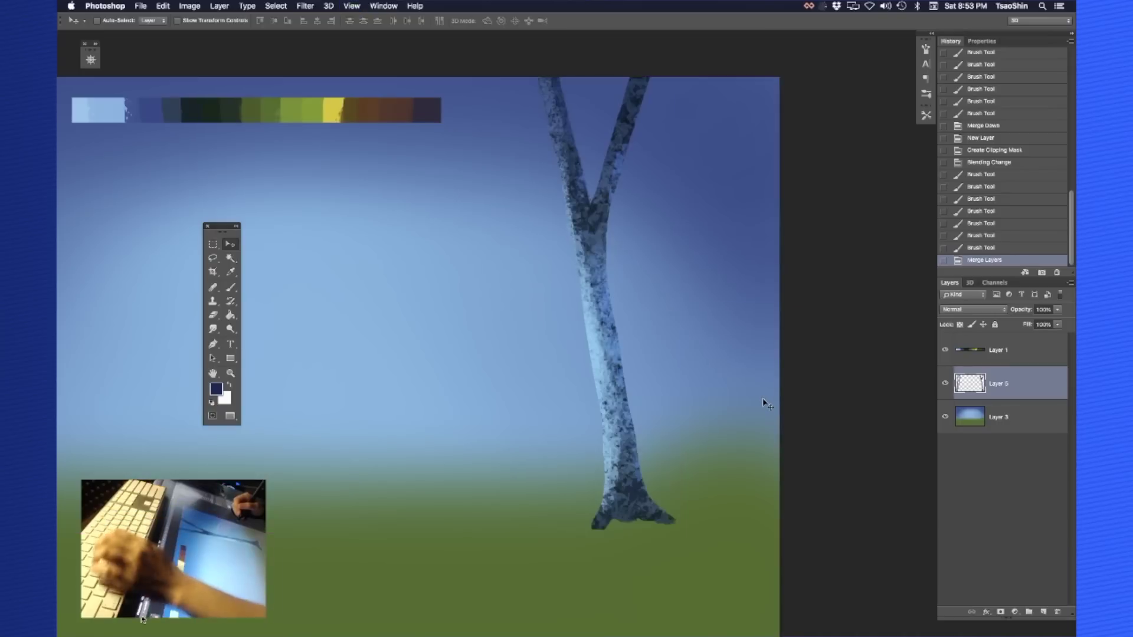
left_click_drag(772, 386, 775, 385)
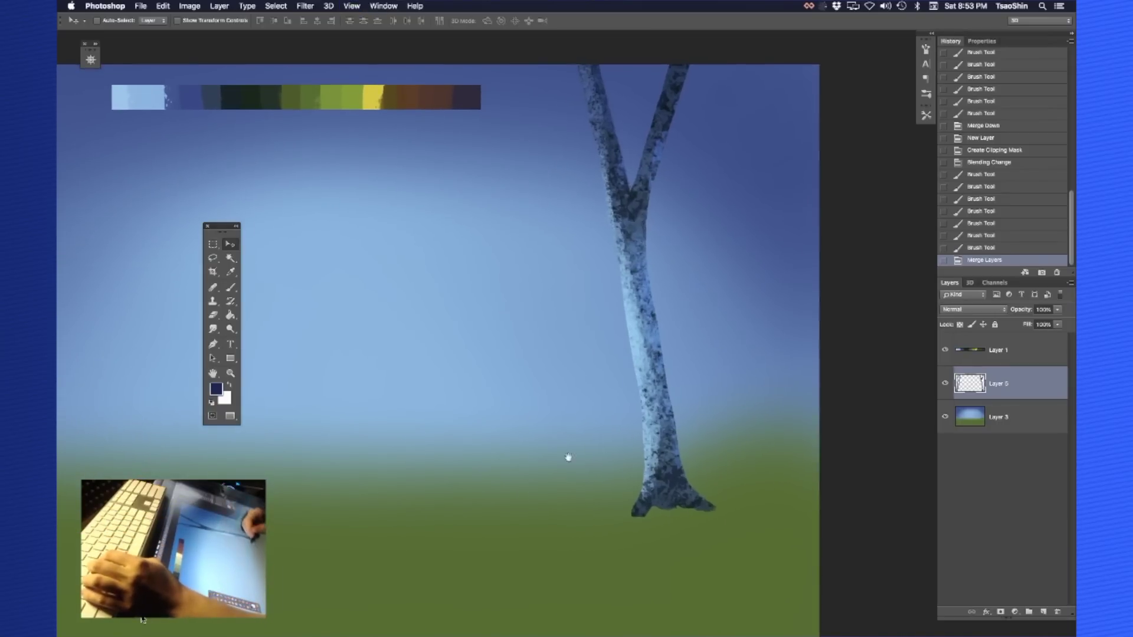
left_click_drag(392, 466, 635, 387)
key("super")
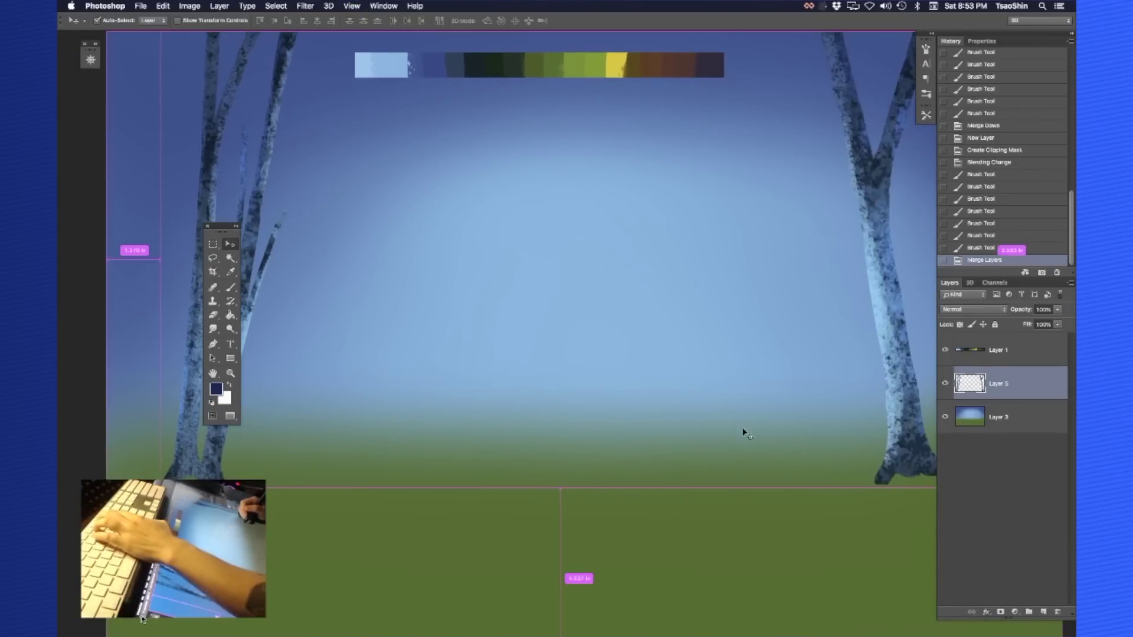
key("super+0")
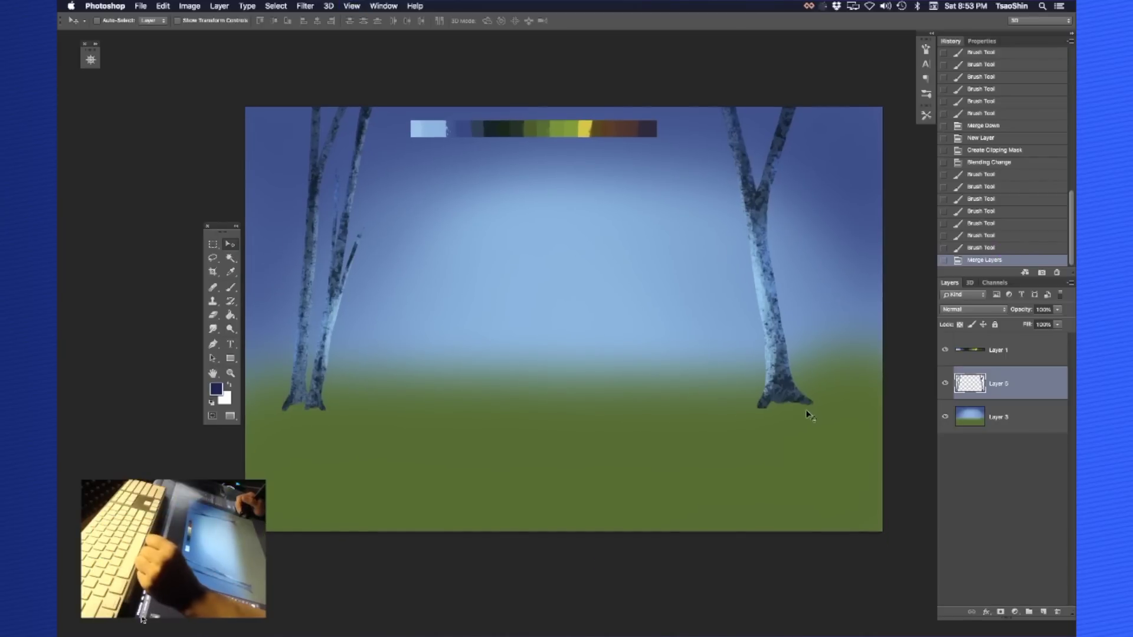